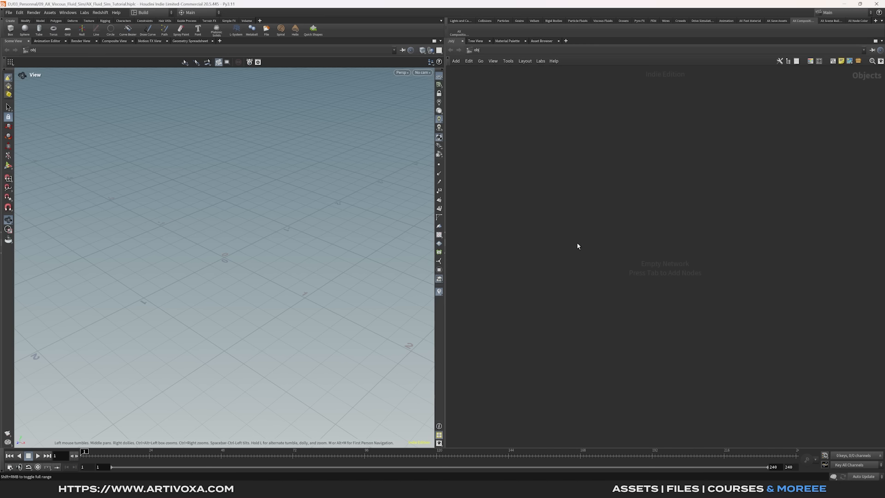
# Create a Geometry object named fluid_rnd and go inside it.
pyautogui.press('Tab')
pyautogui.write('geo')
pyautogui.press('Return')
pyautogui.click(577, 241)
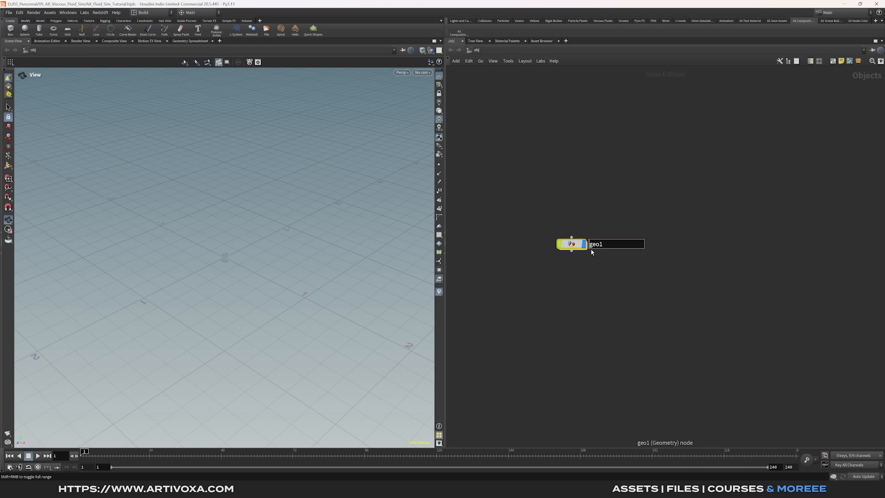
pyautogui.doubleClick(594, 246)
pyautogui.write('fluid_rnd')
pyautogui.press('Return')
pyautogui.doubleClick(570, 244)
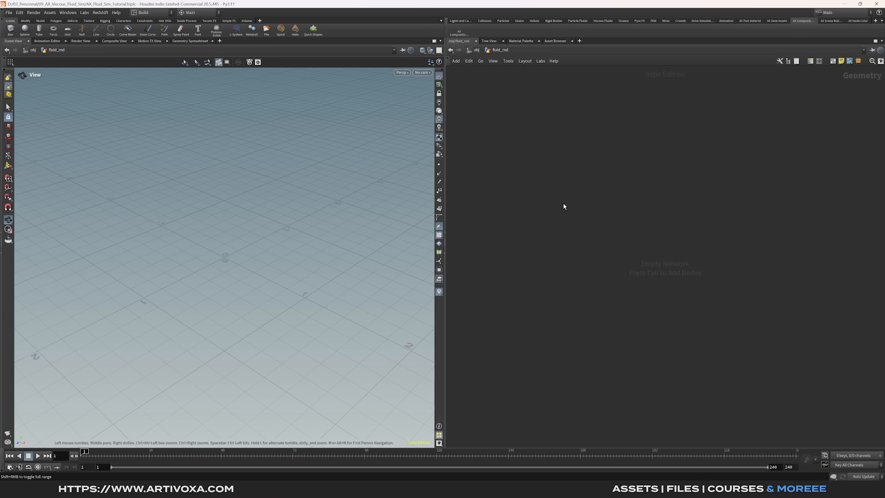
# Add a File node to the empty fluid_rnd network.
pyautogui.press('Tab')
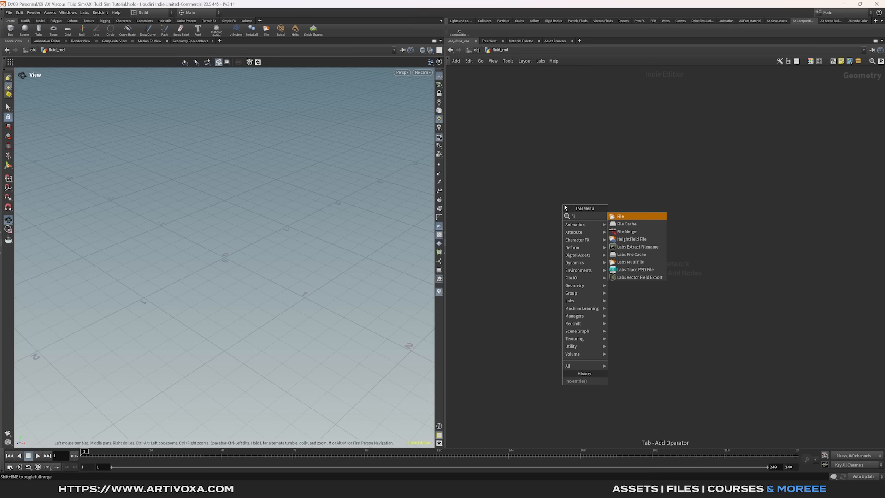
pyautogui.write('file')
pyautogui.press('Return')
pyautogui.click(572, 213)
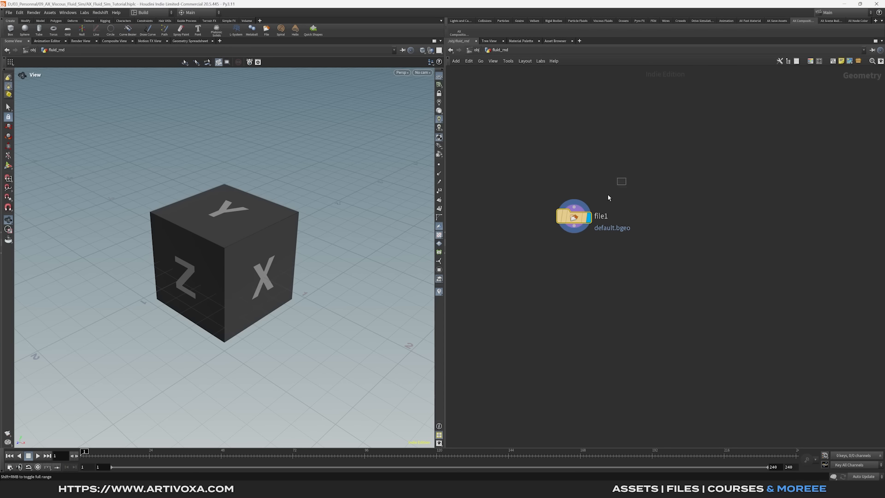
# Load AX_Lip_Gloss_Model.fbx from the project's geo folder as the File node's geometry.
pyautogui.press('p')
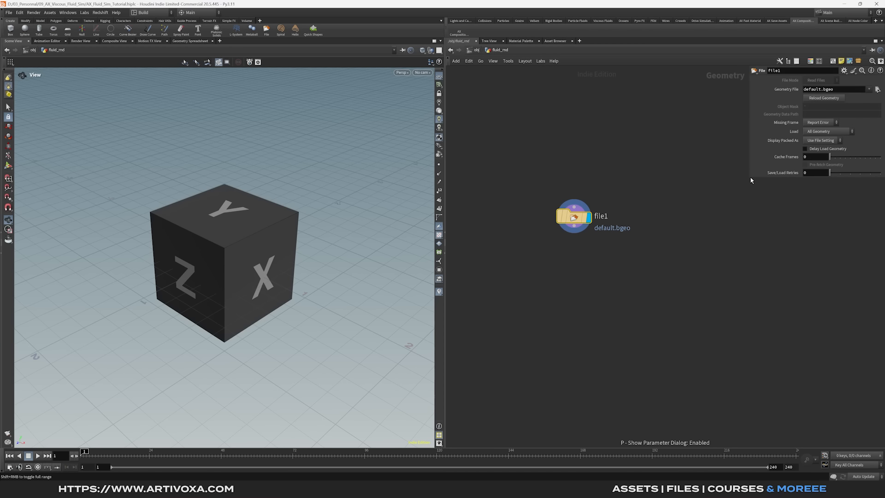
pyautogui.click(878, 88)
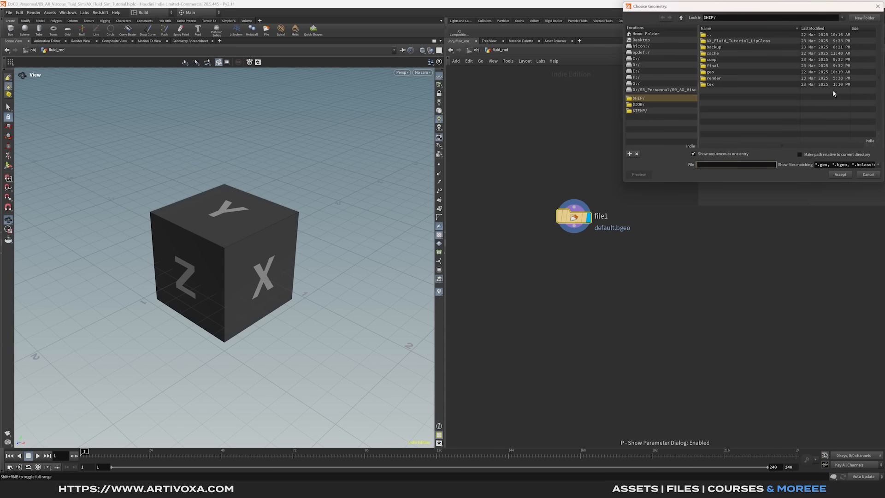
pyautogui.doubleClick(722, 73)
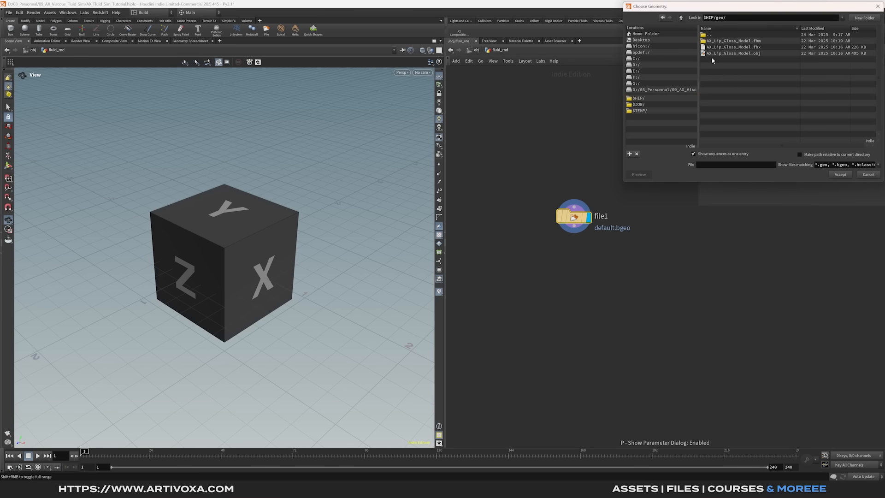
pyautogui.moveTo(737, 6); pyautogui.dragTo(631, 33)
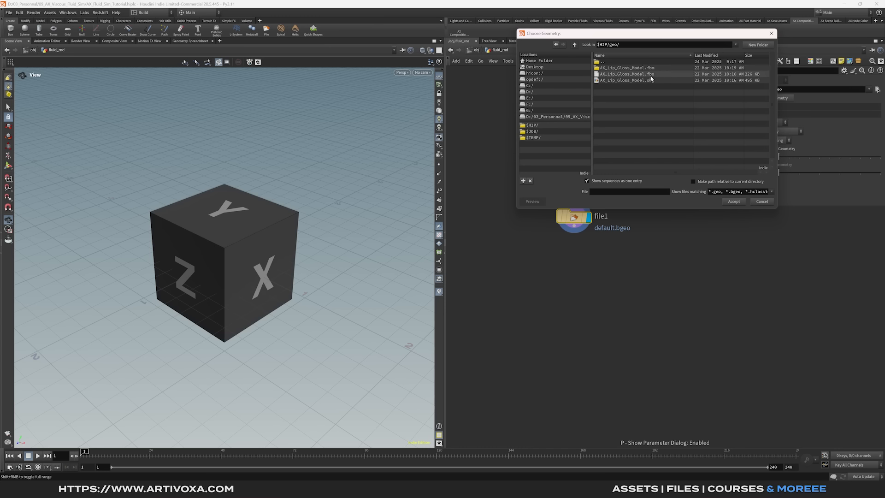
pyautogui.click(612, 75)
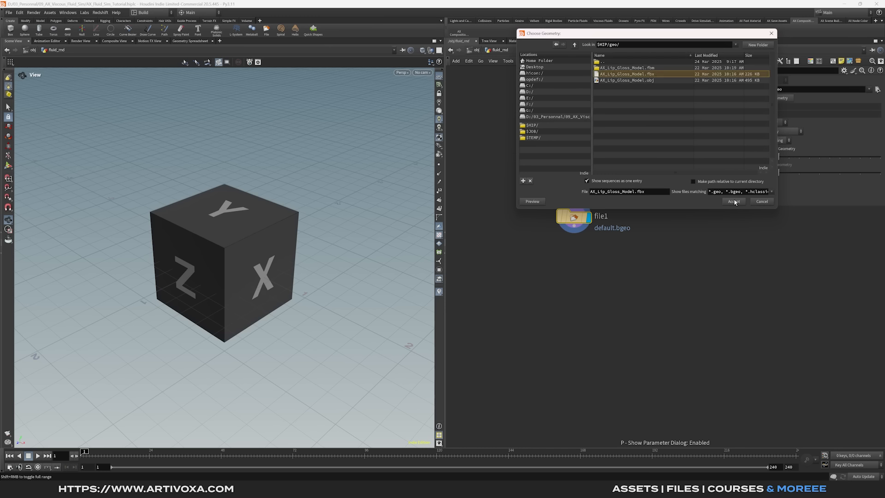
pyautogui.click(734, 202)
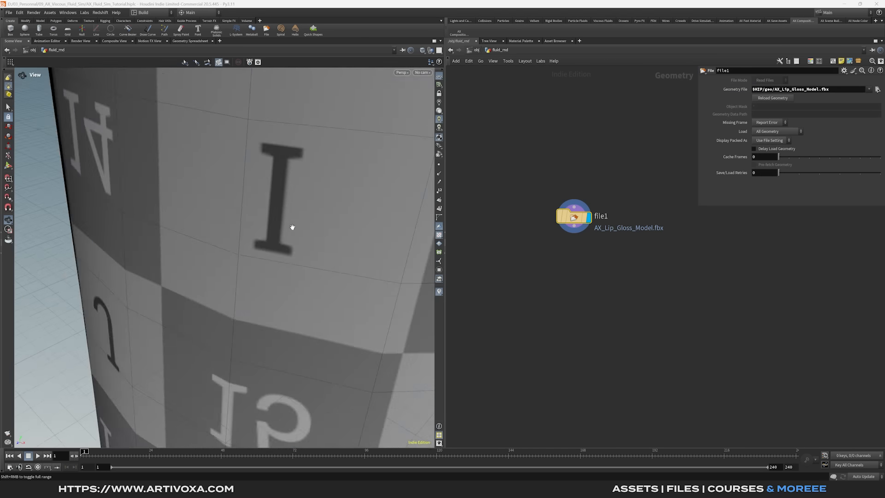
# Add a Match Size node after the File node, with target size 4, 4, 4 and Scale to Fit enabled.
pyautogui.scroll(-10, 292, 228)
pyautogui.moveTo(263, 231); pyautogui.dragTo(227, 273, button='middle')
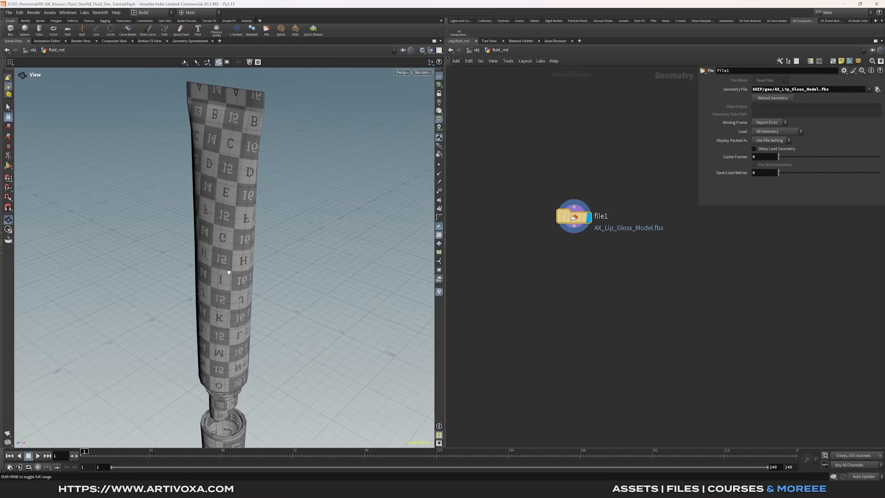
pyautogui.moveTo(226, 275); pyautogui.dragTo(221, 281)
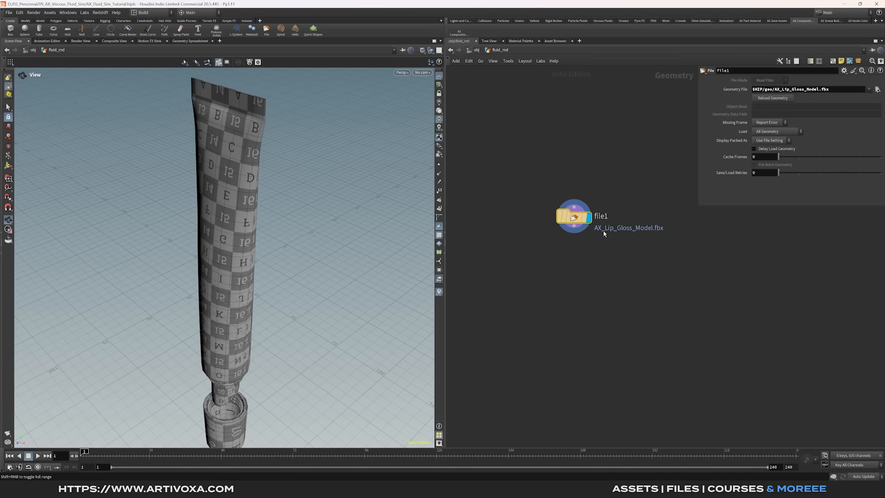
pyautogui.scroll(5, 208, 250)
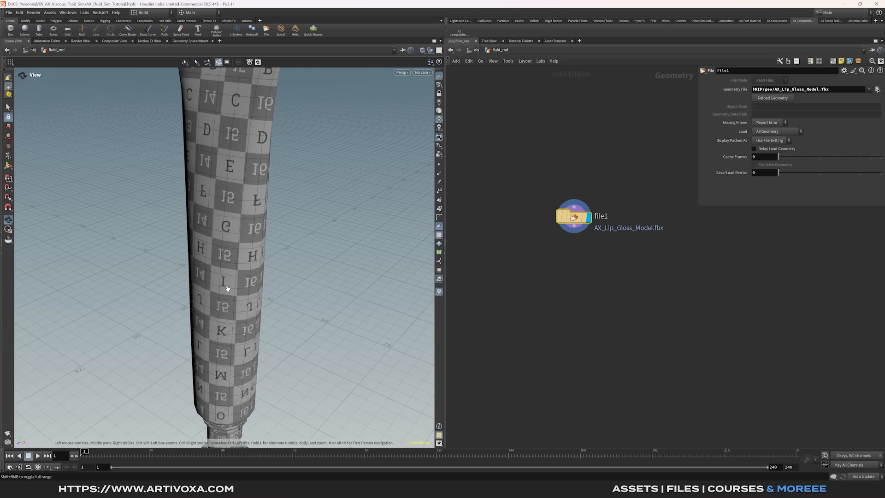
pyautogui.rightClick(577, 237)
pyautogui.write('match')
pyautogui.press('Return')
pyautogui.click(579, 252)
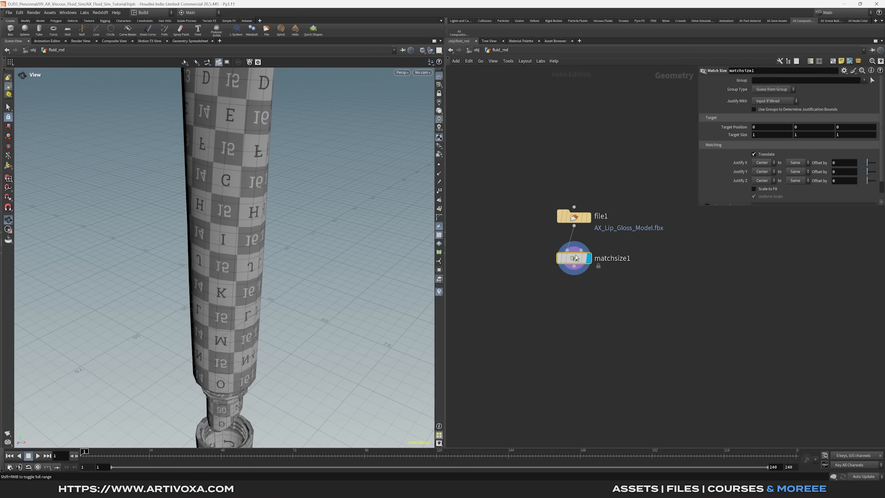
pyautogui.moveTo(737, 137); pyautogui.dragTo(750, 120, button='middle')
pyautogui.click(755, 189)
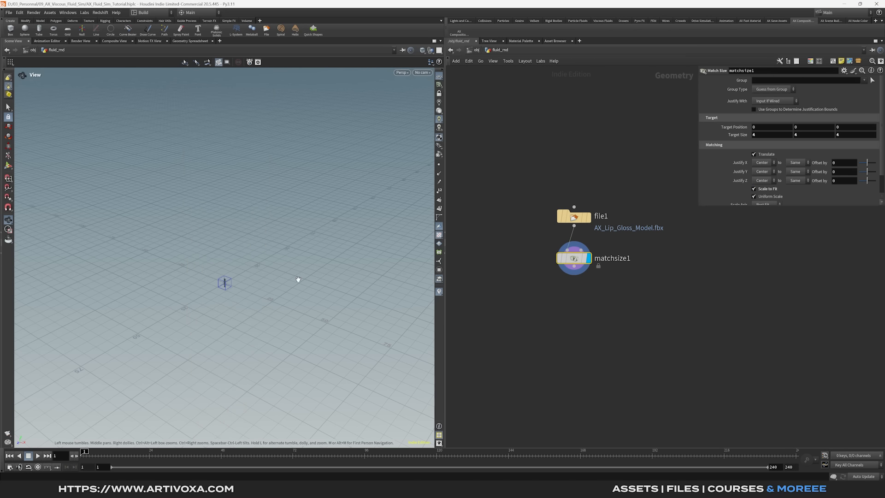
# Examine the rescaled lip gloss model, especially the tube's threaded neck, applicator tip and cap.
pyautogui.moveTo(230, 288); pyautogui.dragTo(229, 284)
pyautogui.press('h')
pyautogui.scroll(5, 221, 294)
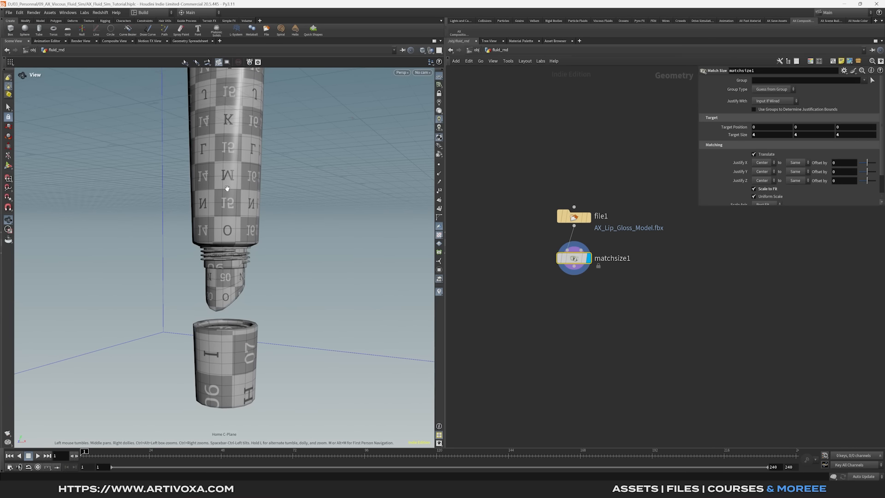
pyautogui.moveTo(250, 203); pyautogui.dragTo(246, 301)
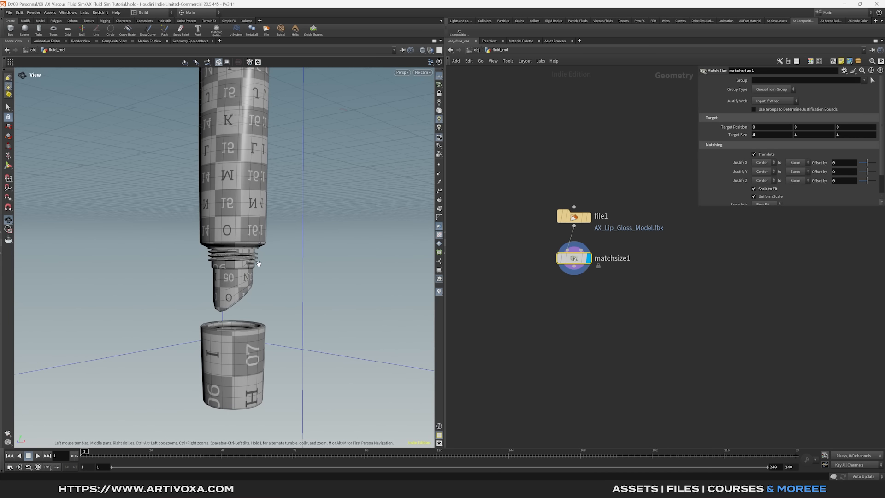
pyautogui.scroll(-3, 249, 278)
pyautogui.scroll(-3, 250, 279)
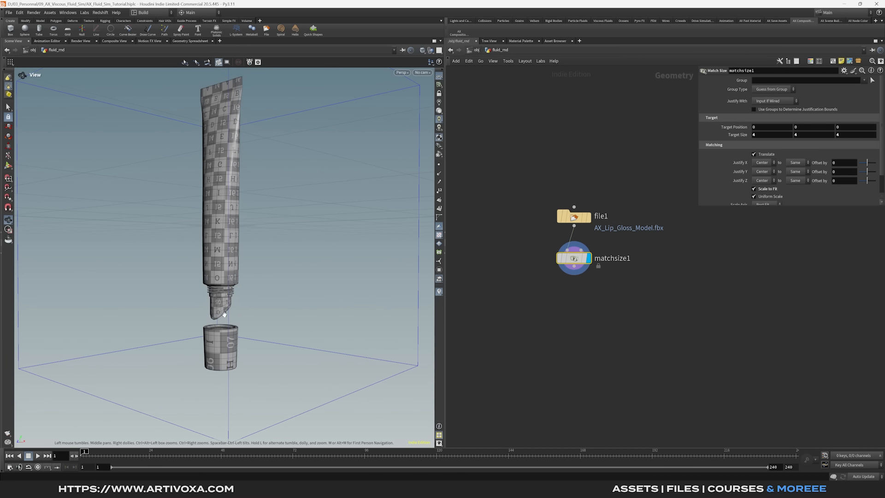
pyautogui.scroll(3, 235, 321)
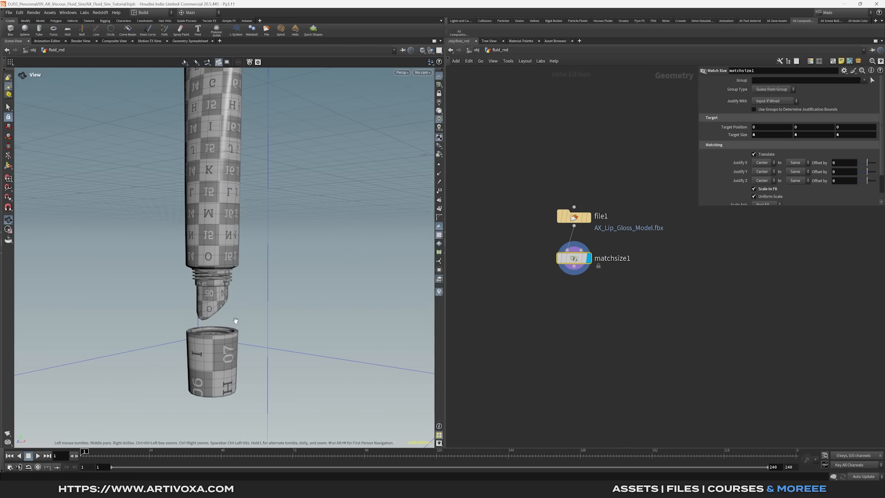
pyautogui.press('Tab')
pyautogui.write('split')
pyautogui.press('Return')
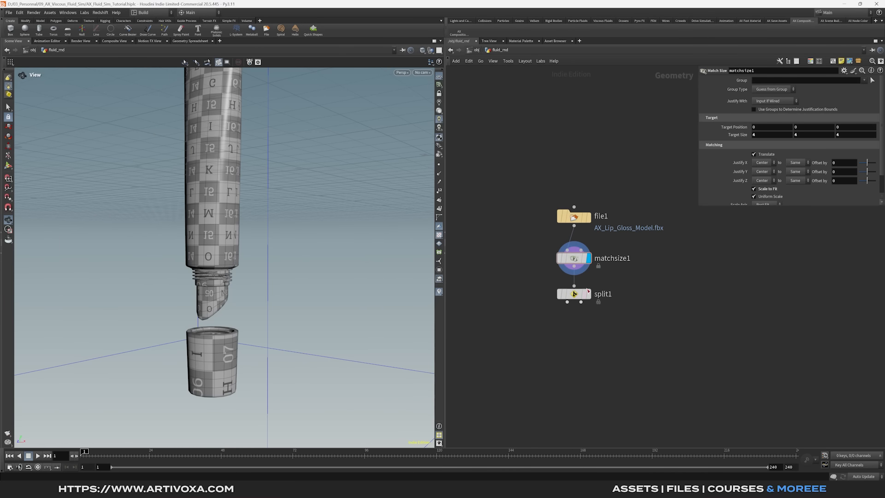
pyautogui.click(588, 291)
pyautogui.click(869, 81)
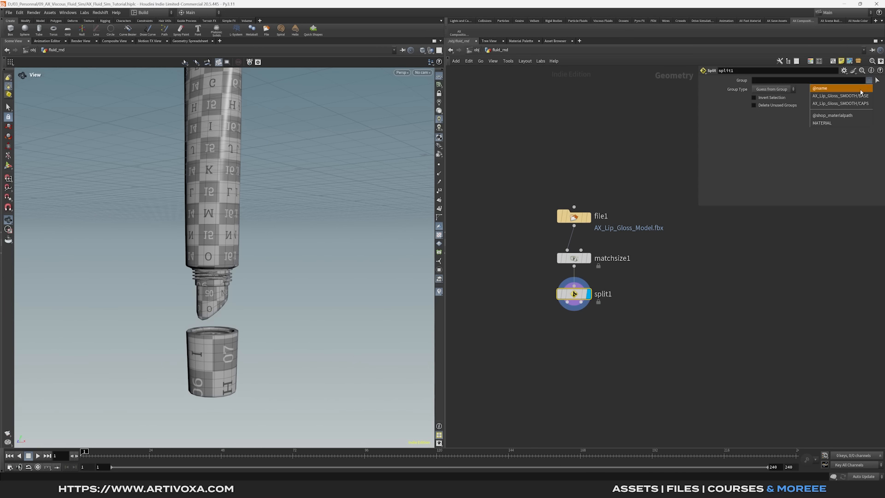
pyautogui.click(857, 97)
pyautogui.scroll(-2, 218, 183)
pyautogui.moveTo(218, 183); pyautogui.dragTo(348, 198)
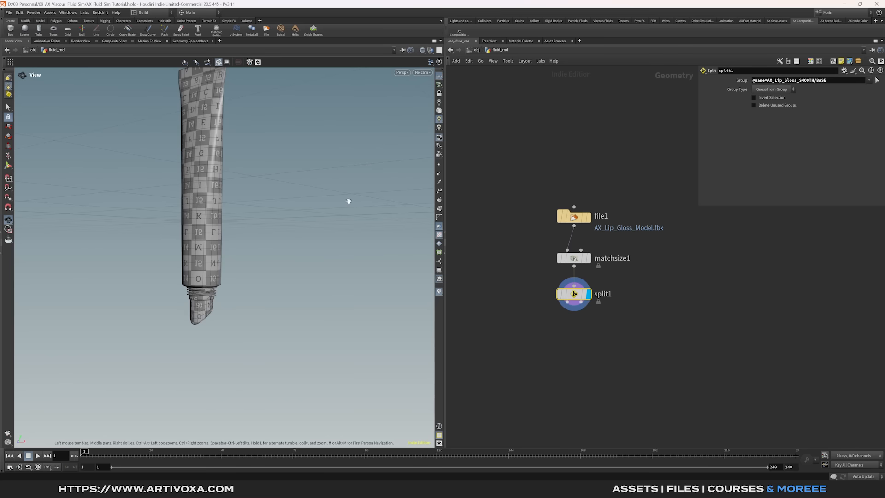
# Add a Null node on the Split node's first output and name it BASE.
pyautogui.press('Tab')
pyautogui.write('null')
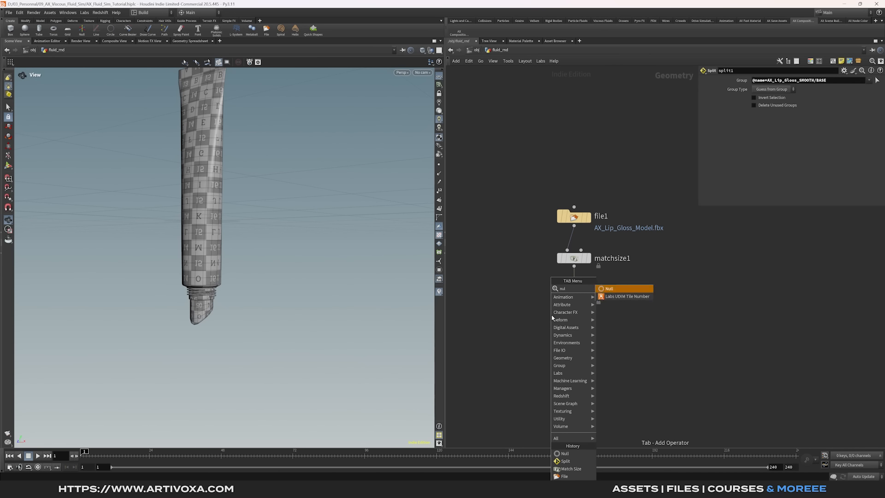
pyautogui.press('Return')
pyautogui.click(548, 337)
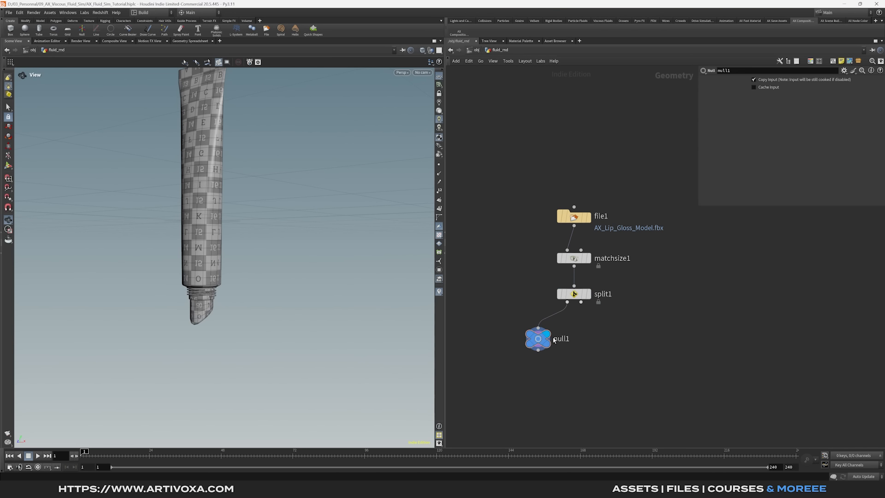
pyautogui.doubleClick(560, 339)
pyautogui.write('BASE')
pyautogui.press('Return')
# Duplicate the BASE null, wire the copy to the Split node's second output and rename it CAP.
pyautogui.moveTo(543, 340); pyautogui.dragTo(610, 343)
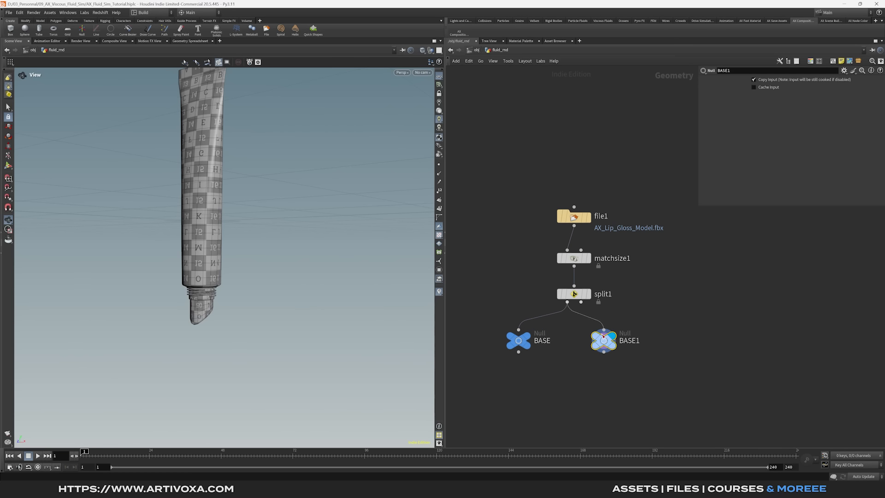
pyautogui.moveTo(581, 303); pyautogui.dragTo(607, 330)
pyautogui.click(644, 344)
pyautogui.write('CAP')
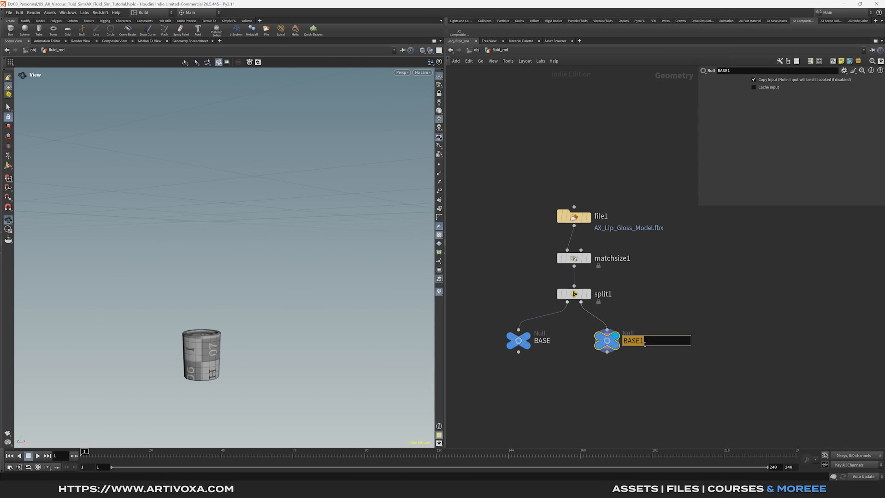
pyautogui.press('Return')
# Add a Merge node, connect BASE and CAP into it and display its result.
pyautogui.press('Tab')
pyautogui.write('merge')
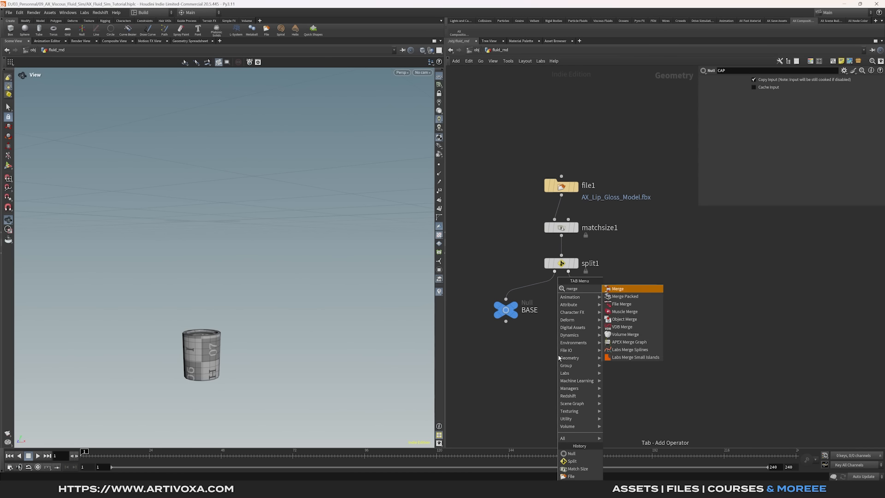
pyautogui.press('Return')
pyautogui.click(563, 398)
pyautogui.moveTo(485, 336); pyautogui.dragTo(561, 388)
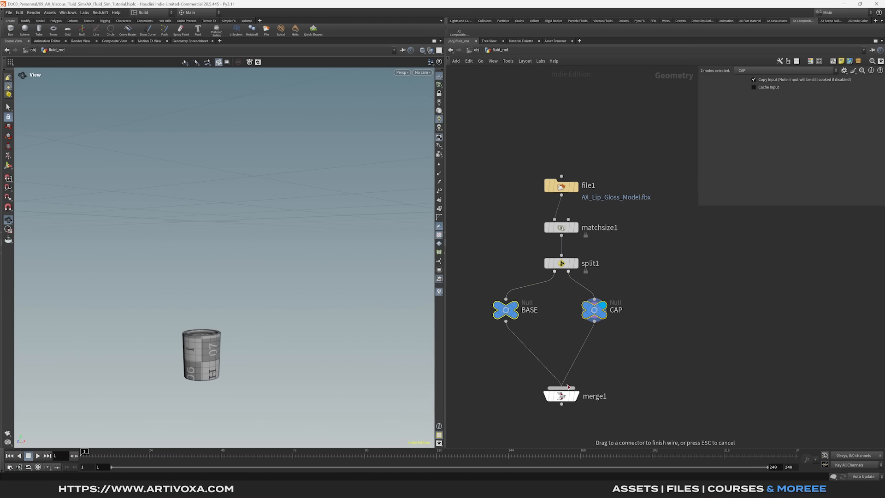
pyautogui.click(561, 396)
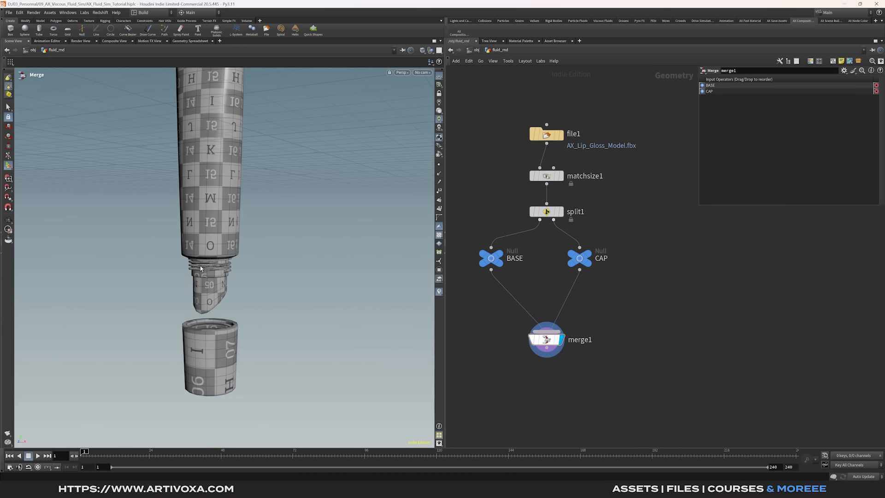
# Insert a Transform node between the CAP null and the Merge node.
pyautogui.press('Tab')
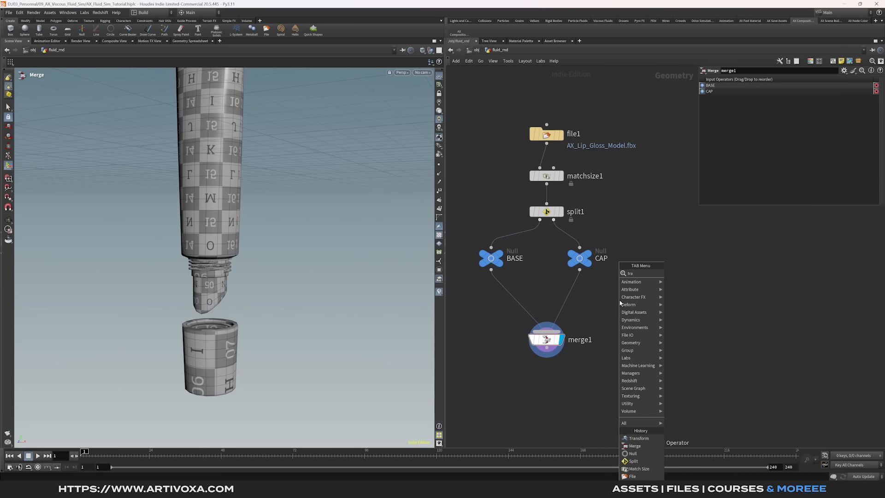
pyautogui.click(639, 438)
pyautogui.click(619, 300)
pyautogui.moveTo(619, 302); pyautogui.dragTo(581, 297)
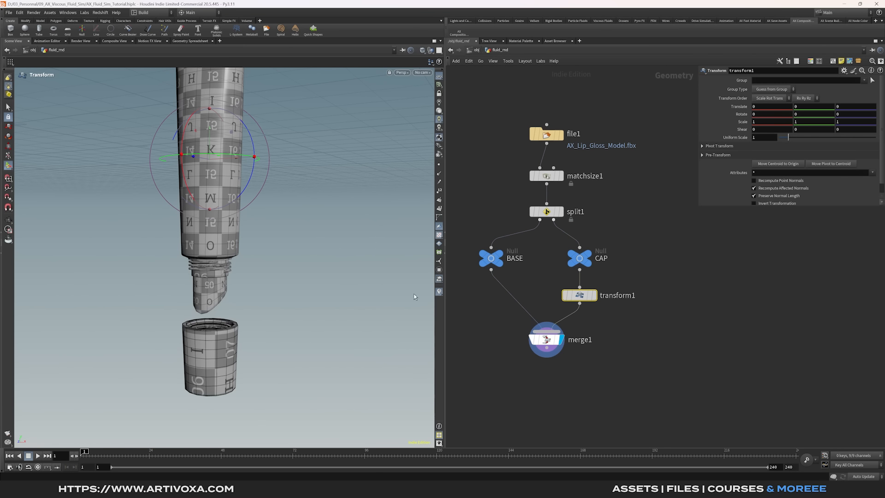
# Switch the viewport to the front view and move the Transform node's pivot to the cap's centroid.
pyautogui.hotkey('space', '3')
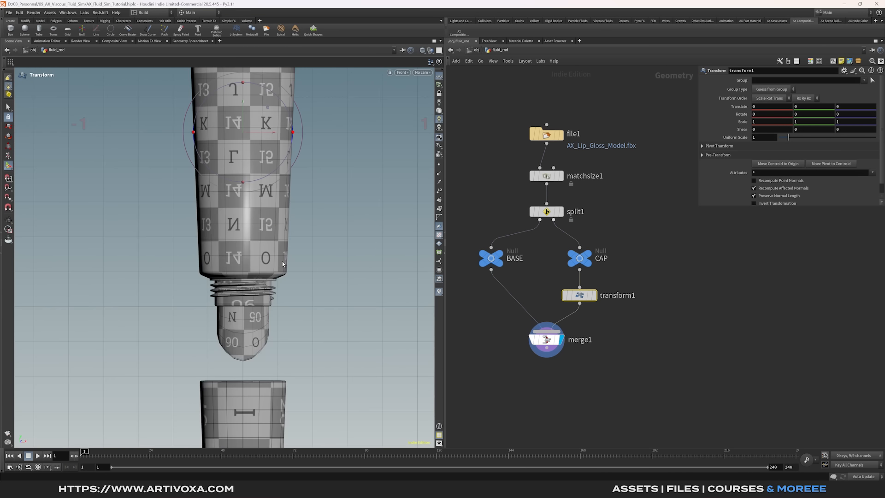
pyautogui.moveTo(279, 261); pyautogui.dragTo(258, 204, button='middle')
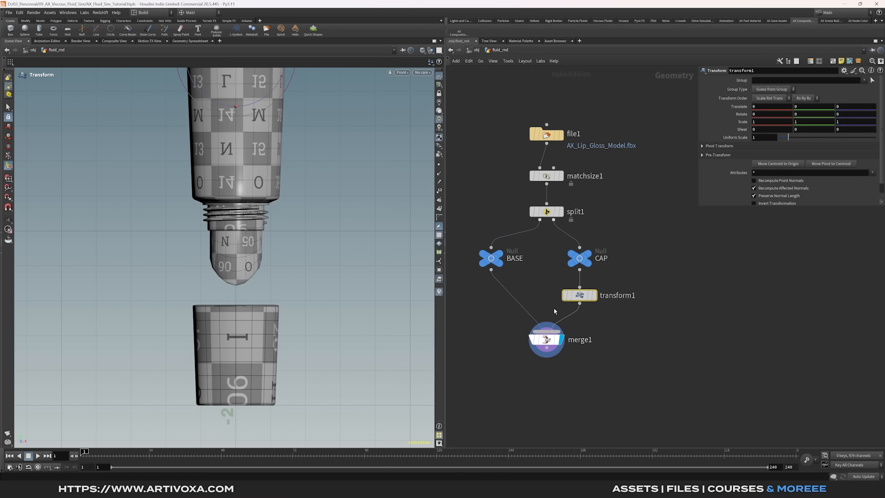
pyautogui.click(830, 165)
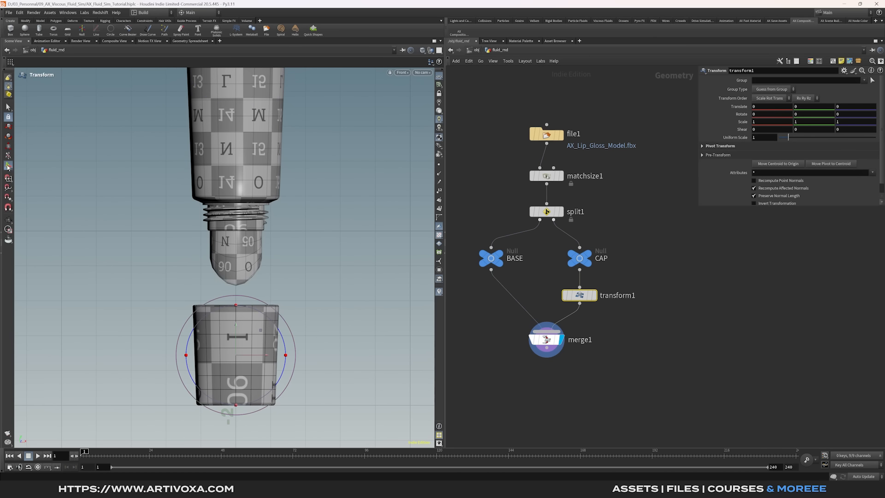
pyautogui.scroll(5, 254, 300)
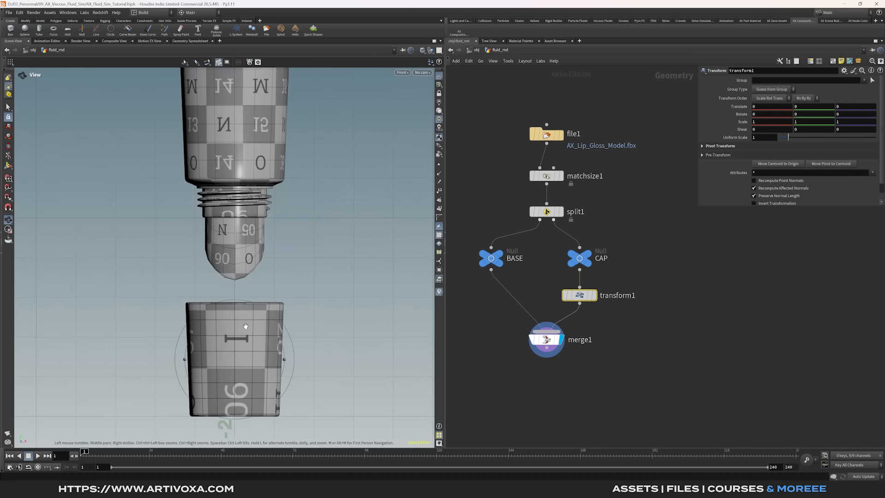
# Move the cap up onto the tube by setting its Transform node's Y translation to 0.6, and return to the perspective view.
pyautogui.moveTo(223, 358); pyautogui.dragTo(222, 165)
pyautogui.moveTo(821, 108); pyautogui.dragTo(802, 110)
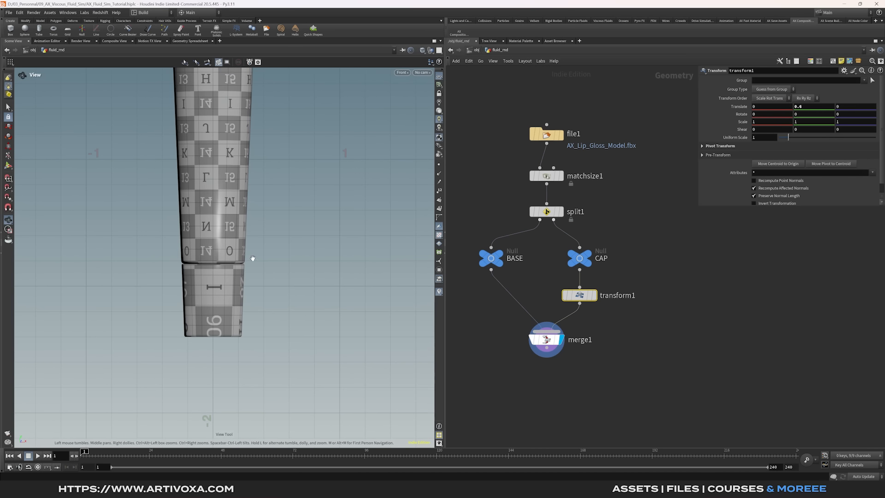
pyautogui.moveTo(259, 223); pyautogui.dragTo(266, 249, button='middle')
pyautogui.moveTo(241, 262); pyautogui.dragTo(267, 276)
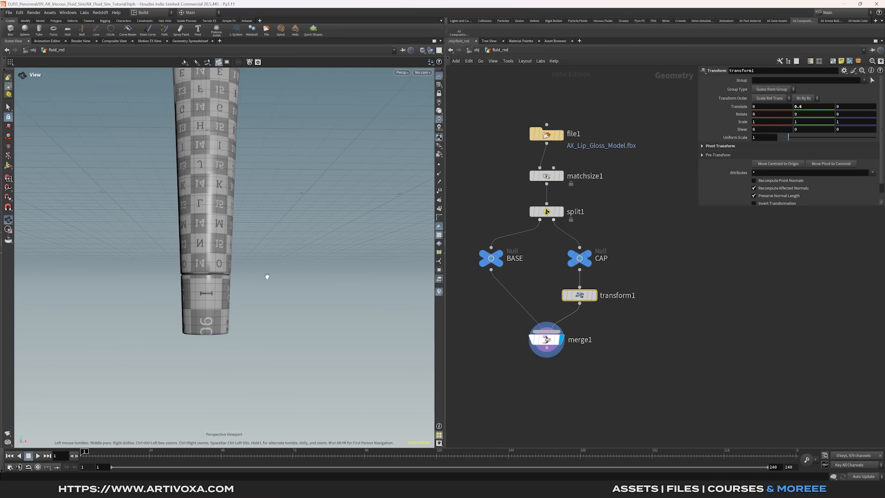
# Append a Normal node and an Attribute Delete node below the Merge node and display the result.
pyautogui.press('Tab')
pyautogui.write('normal')
pyautogui.press('Return')
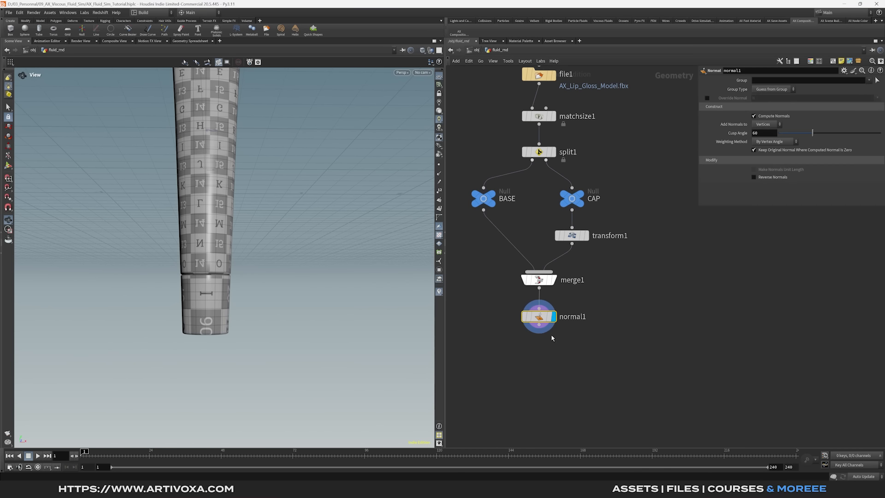
pyautogui.press('Tab')
pyautogui.write('a')
pyautogui.write('ttribdelete')
pyautogui.press('Return')
pyautogui.click(539, 354)
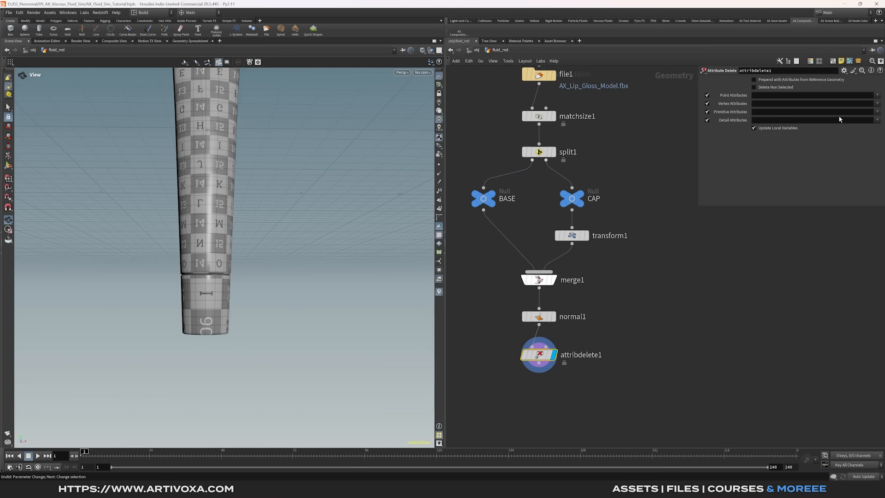
# Set the Attribute Delete node to keep only the vertex attributes N and uv and the primitive attribute name, enabling Delete Non Selected.
pyautogui.click(879, 103)
pyautogui.click(868, 112)
pyautogui.click(878, 104)
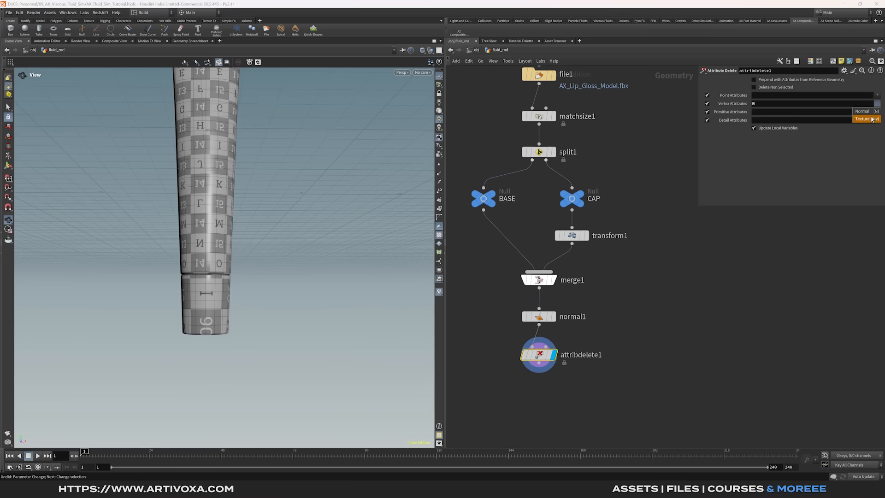
pyautogui.click(868, 119)
pyautogui.click(879, 112)
pyautogui.click(830, 121)
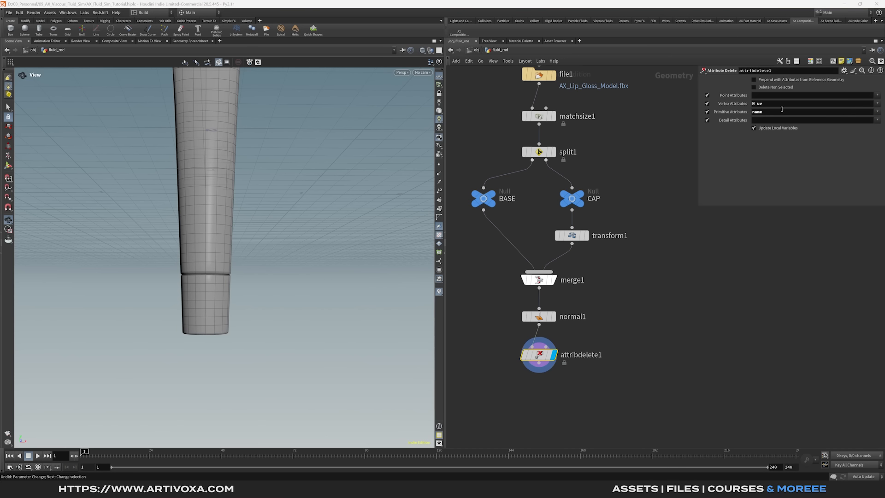
pyautogui.click(754, 88)
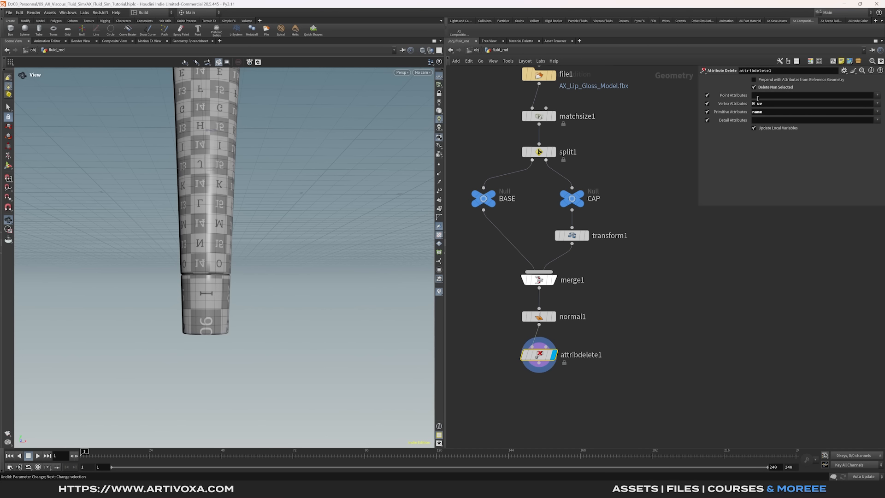
# Append a Match Size node below the Attribute Delete node and display the centred tube.
pyautogui.moveTo(653, 337); pyautogui.dragTo(650, 296, button='middle')
pyautogui.rightClick(535, 327)
pyautogui.write('match')
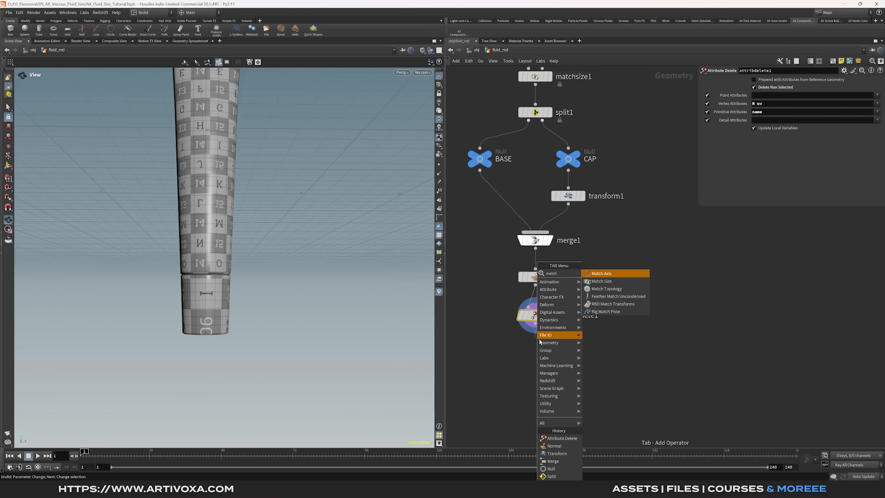
pyautogui.press('Down')
pyautogui.press('Return')
pyautogui.click(555, 336)
pyautogui.scroll(-3, 249, 277)
pyautogui.moveTo(245, 265); pyautogui.dragTo(205, 265)
pyautogui.scroll(3, 209, 257)
pyautogui.scroll(-2, 210, 269)
pyautogui.moveTo(538, 368); pyautogui.dragTo(540, 296, button='middle')
pyautogui.scroll(-2, 539, 297)
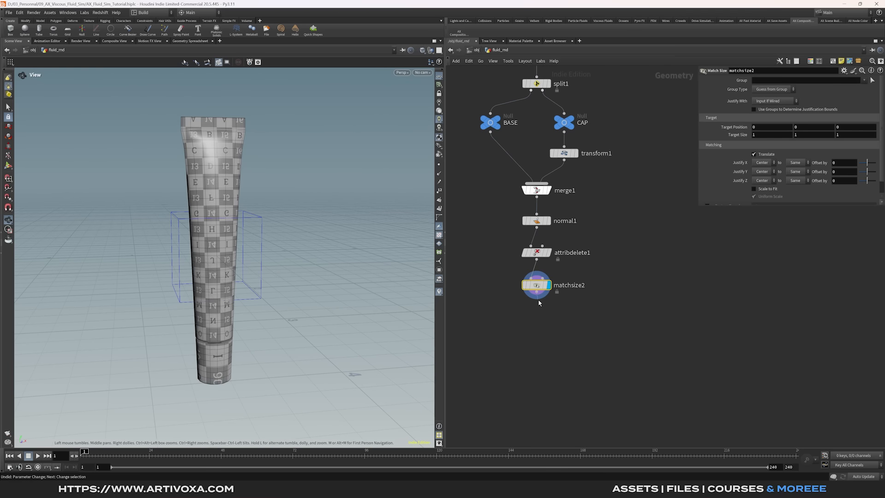
pyautogui.moveTo(248, 283)
pyautogui.mouseDown()
pyautogui.moveTo(228, 275)
pyautogui.moveTo(241, 285)
pyautogui.mouseUp()
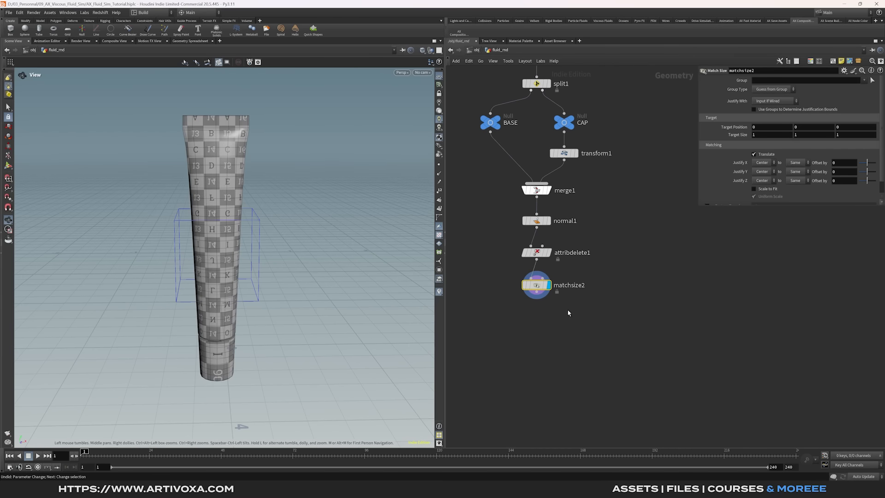
# Append a Transform node below the second Match Size node, display it and activate its viewport handle.
pyautogui.press('Tab')
pyautogui.write('trans')
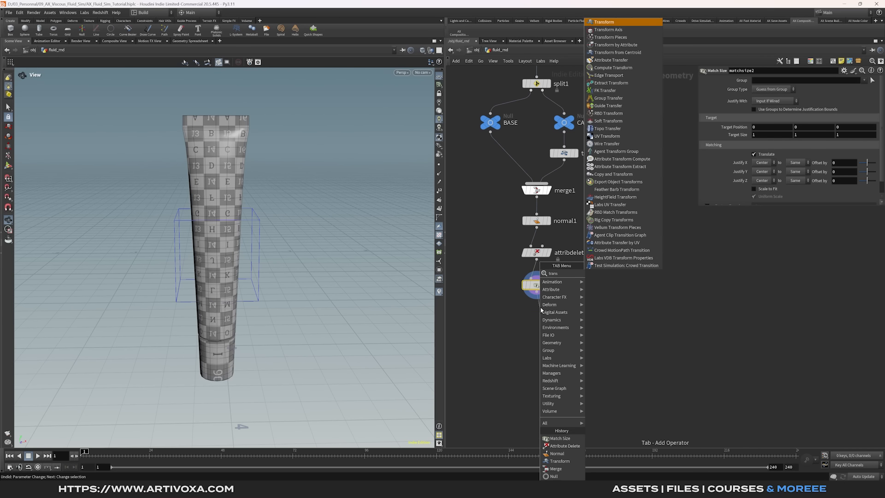
pyautogui.press('Return')
pyautogui.moveTo(541, 312); pyautogui.dragTo(509, 332)
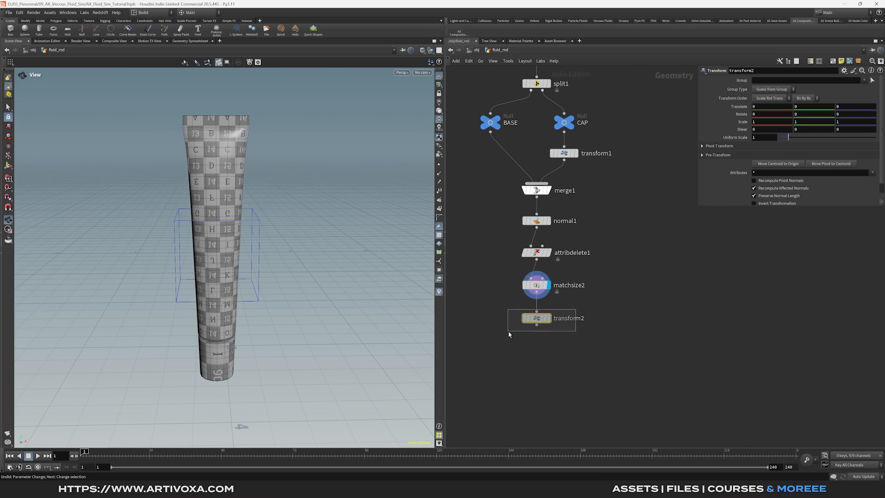
pyautogui.click(548, 318)
pyautogui.press('Return')
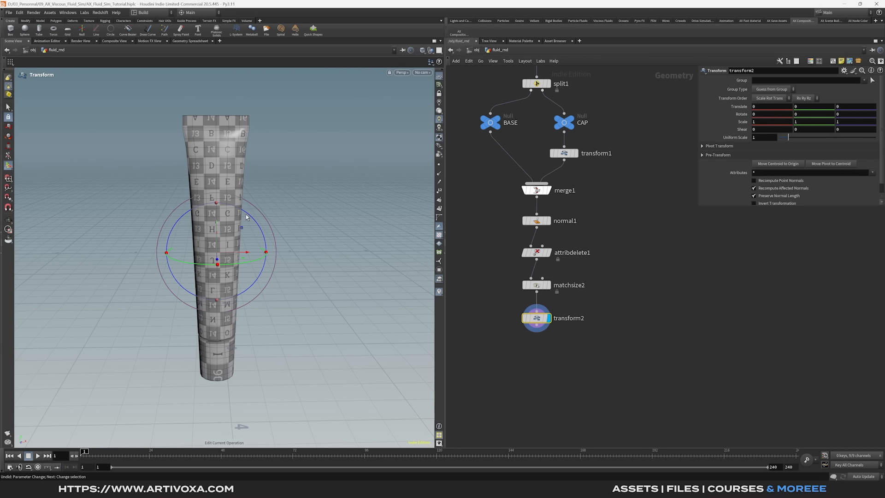
# Pose the whole tube with a Y translation of 0.5 and rotations of -17, -38 and -47.5 in X, Y and Z.
pyautogui.moveTo(248, 216); pyautogui.dragTo(266, 256)
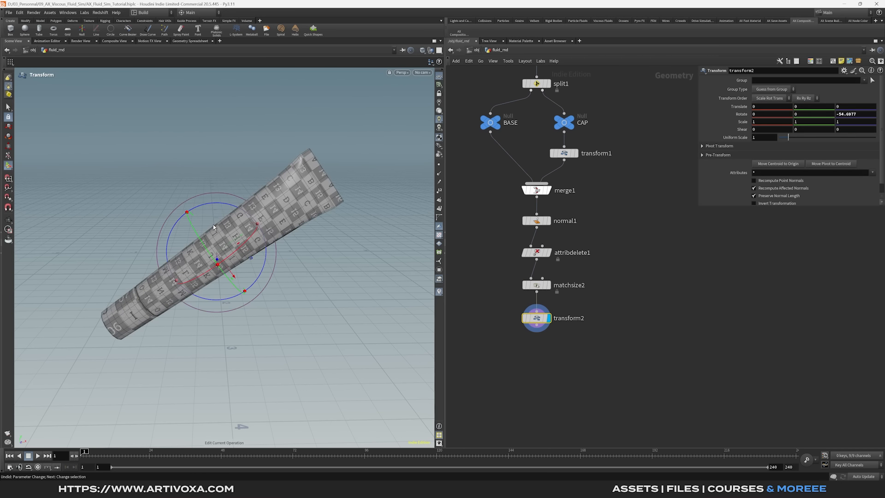
pyautogui.press('m')
pyautogui.moveTo(217, 230); pyautogui.dragTo(188, 222)
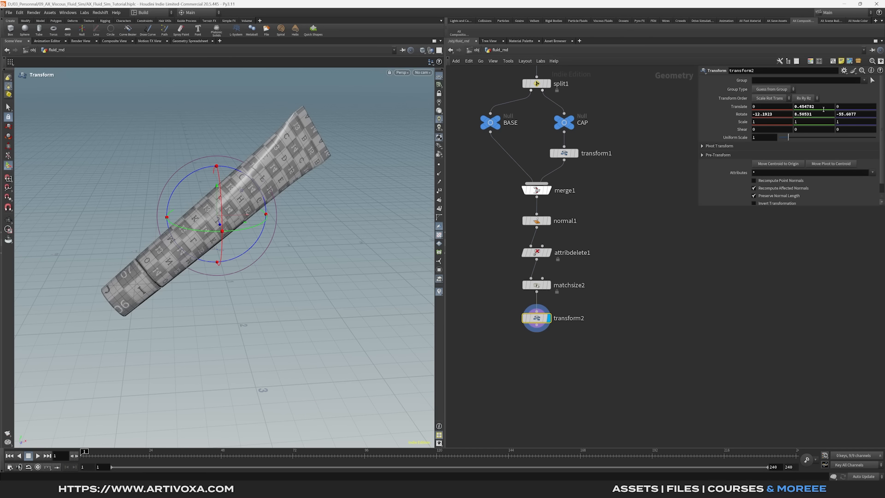
pyautogui.moveTo(815, 107); pyautogui.dragTo(758, 118)
pyautogui.write('53')
pyautogui.write('17')
pyautogui.press('Tab')
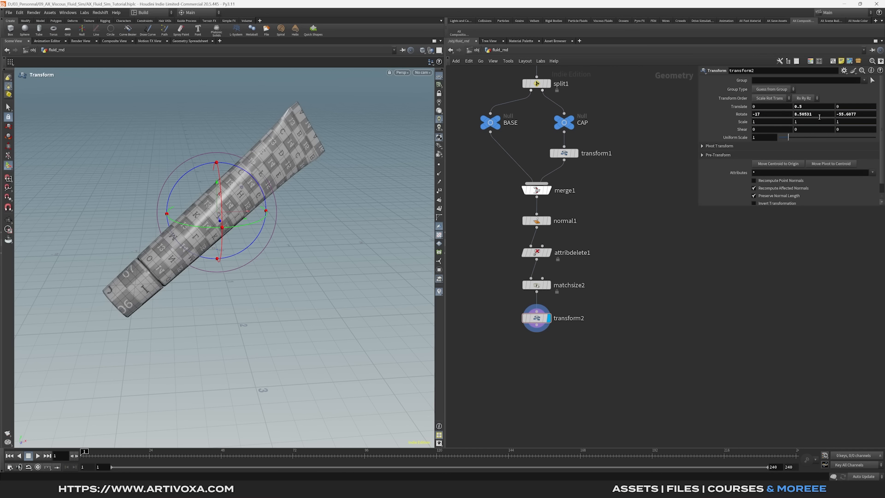
pyautogui.write('-38')
pyautogui.press('Tab')
pyautogui.write('-')
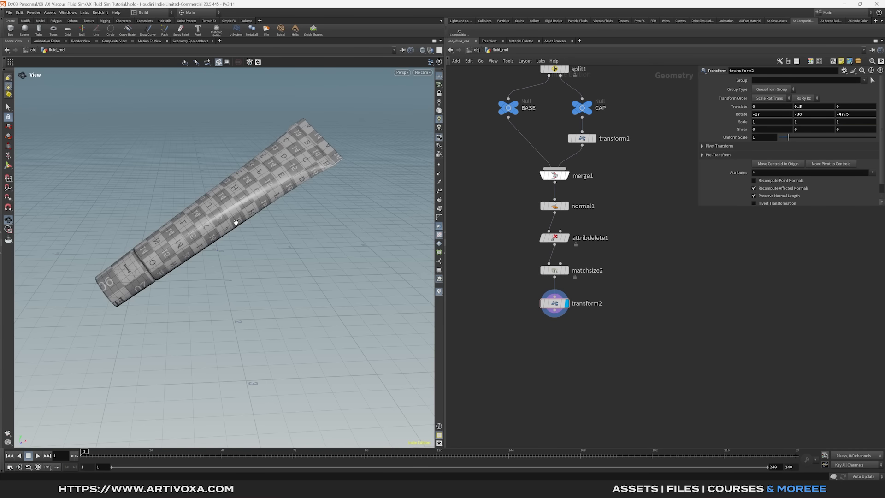
# Append a Subdivide node below the tube's posing Transform node, display it and set its depth to 2.
pyautogui.moveTo(236, 222); pyautogui.dragTo(203, 231, button='right')
pyautogui.moveTo(203, 231); pyautogui.dragTo(233, 235)
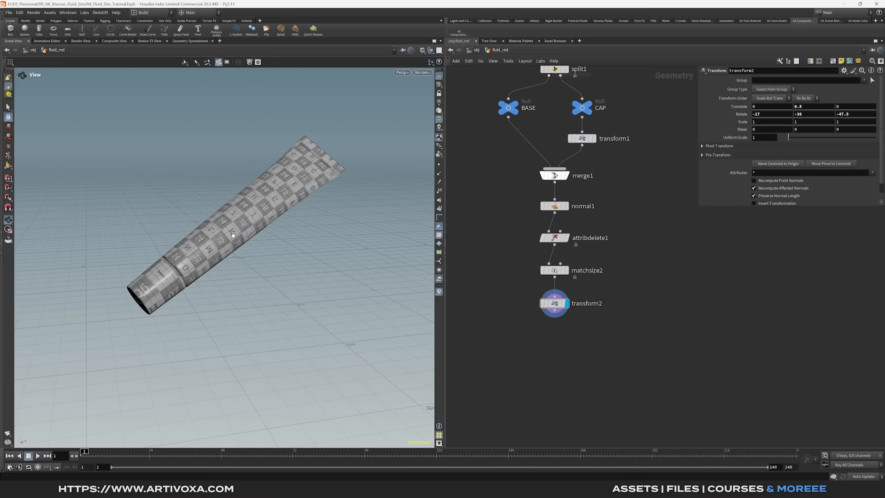
pyautogui.rightClick(556, 314)
pyautogui.write('sub')
pyautogui.press('Return')
pyautogui.click(558, 326)
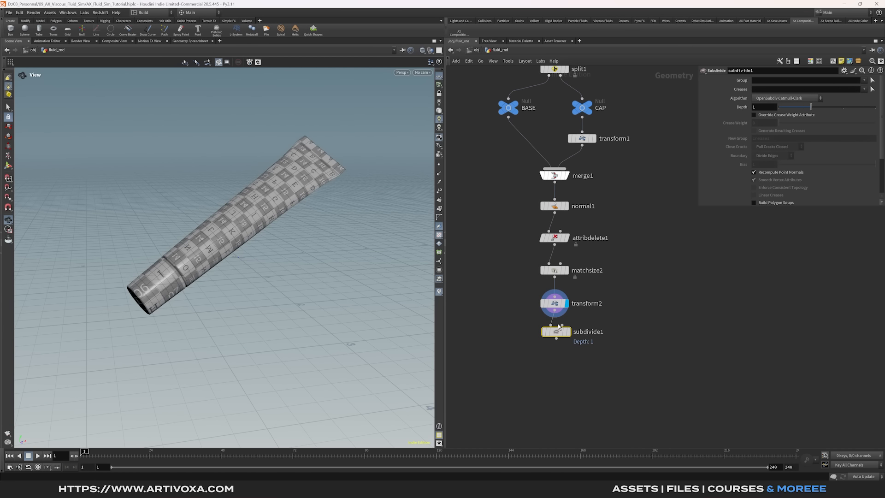
pyautogui.moveTo(559, 326); pyautogui.dragTo(557, 335)
pyautogui.click(566, 340)
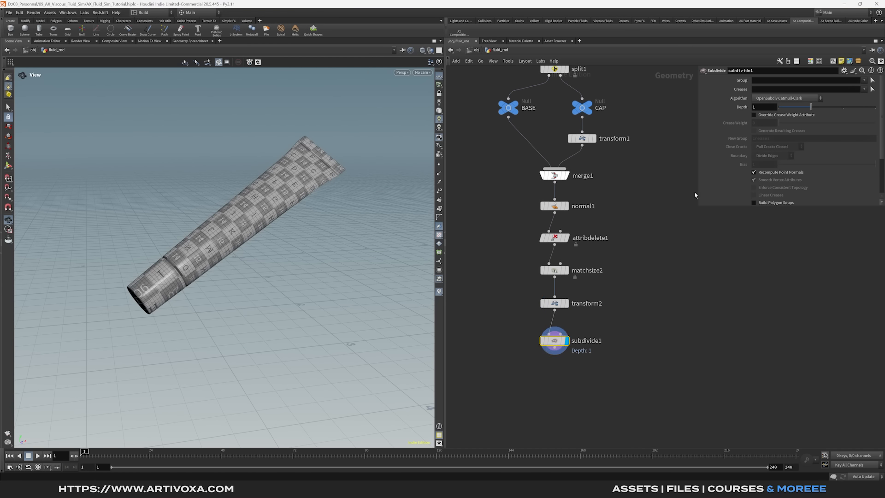
pyautogui.click(843, 108)
pyautogui.moveTo(216, 237); pyautogui.dragTo(233, 238, button='right')
pyautogui.scroll(-5, 246, 236)
# Append a Null node below the Subdivide node, display it and name it OUT_TUBE.
pyautogui.click(558, 353)
pyautogui.press('Tab')
pyautogui.write('null')
pyautogui.press('Return')
pyautogui.click(557, 367)
pyautogui.moveTo(559, 369); pyautogui.dragTo(557, 372)
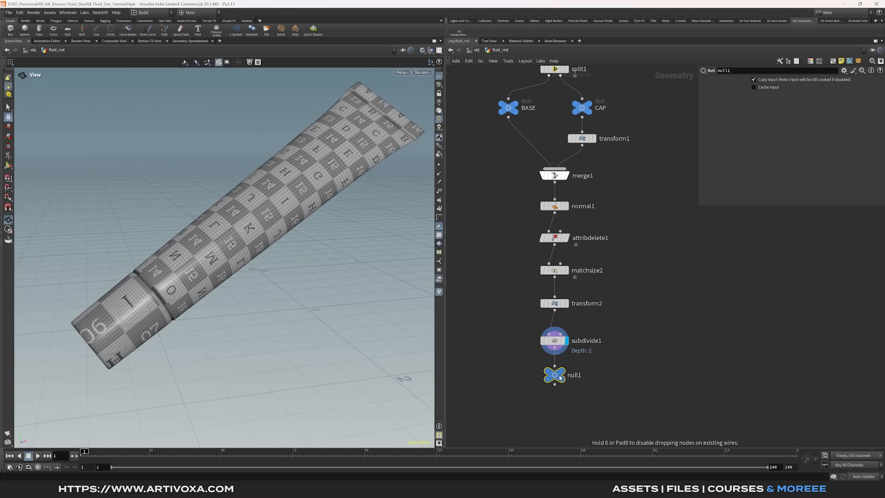
pyautogui.doubleClick(575, 375)
pyautogui.write('OUT_TUB')
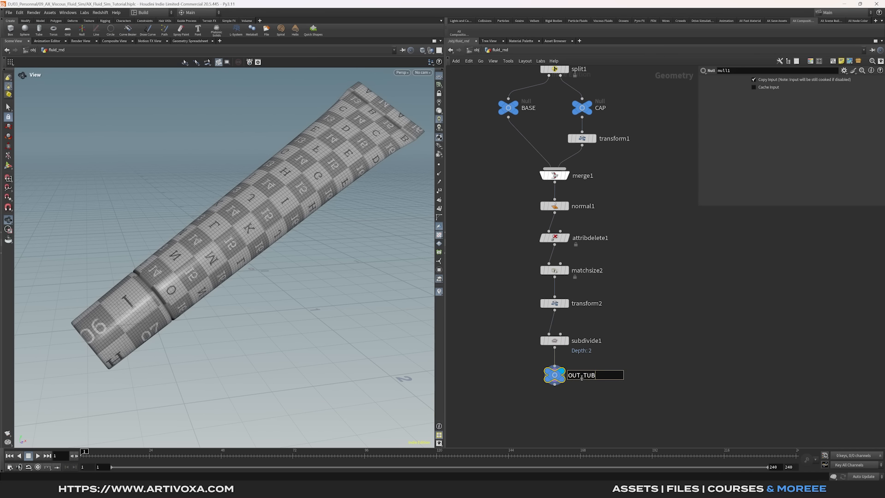
pyautogui.write('E')
pyautogui.press('Return')
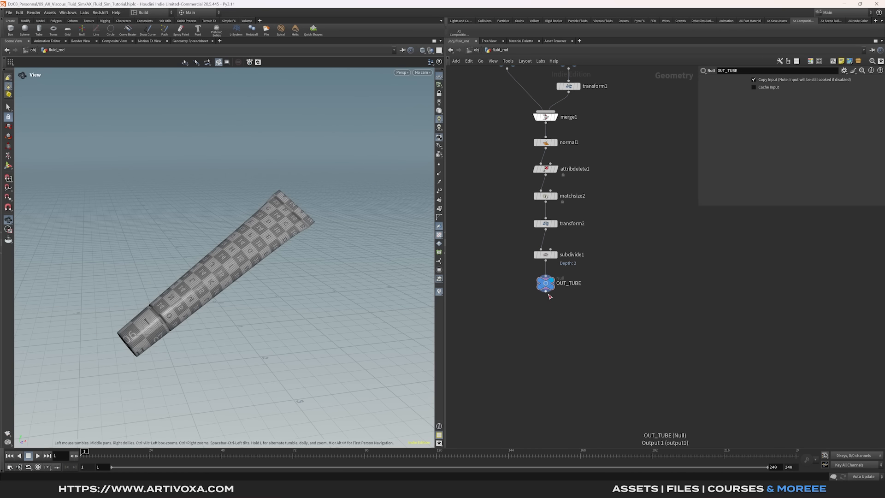
# Append a Collision Source node below the OUT_TUBE null.
pyautogui.press('Tab')
pyautogui.write('collis')
pyautogui.press('Return')
pyautogui.click(549, 315)
pyautogui.click(541, 318)
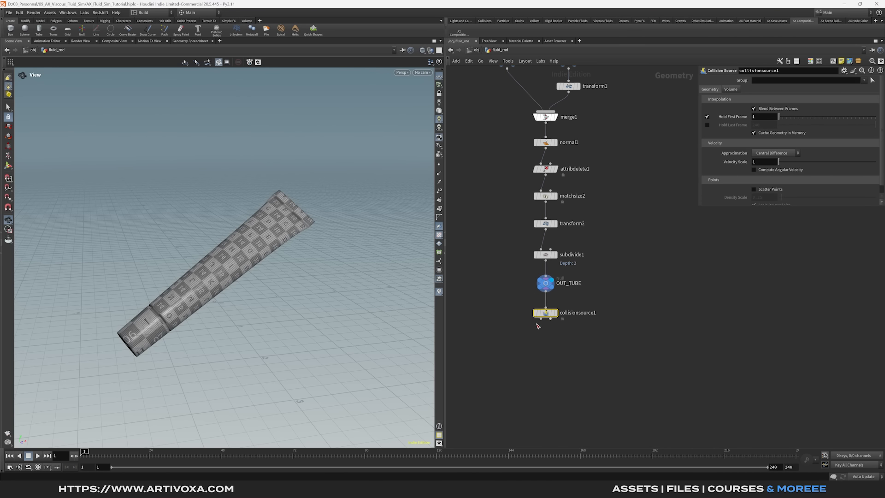
# Connect a Null node to the Collision Source's first output, display it and name it OUT_COL_GEO.
pyautogui.press('Tab')
pyautogui.write('null')
pyautogui.press('Return')
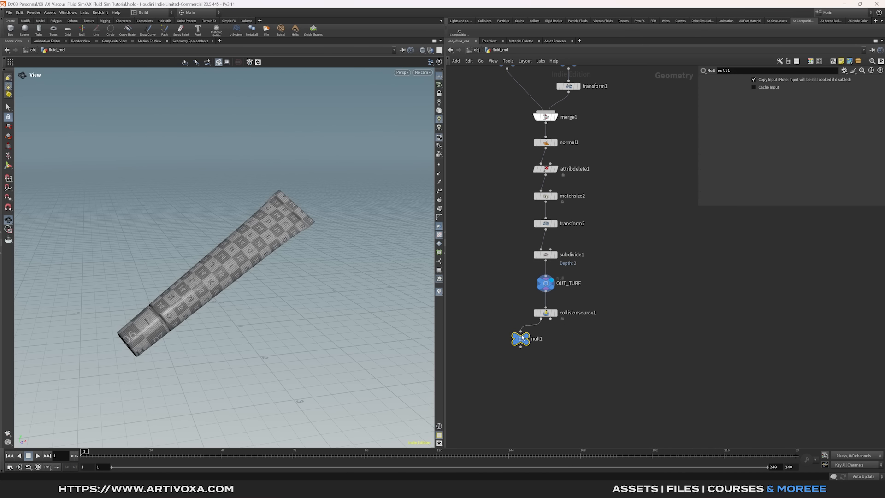
pyautogui.moveTo(522, 334); pyautogui.dragTo(518, 337)
pyautogui.doubleClick(533, 342)
pyautogui.write('OUT_COL_GEO')
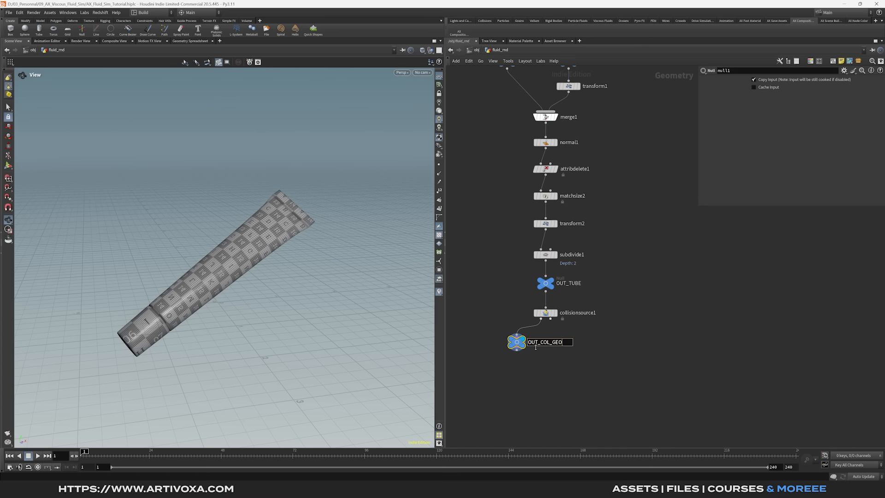
pyautogui.press('Return')
# Connect a displayed Null node named OUT_COL_VOL to the Collision Source's second output and space the two output nulls apart.
pyautogui.press('Tab')
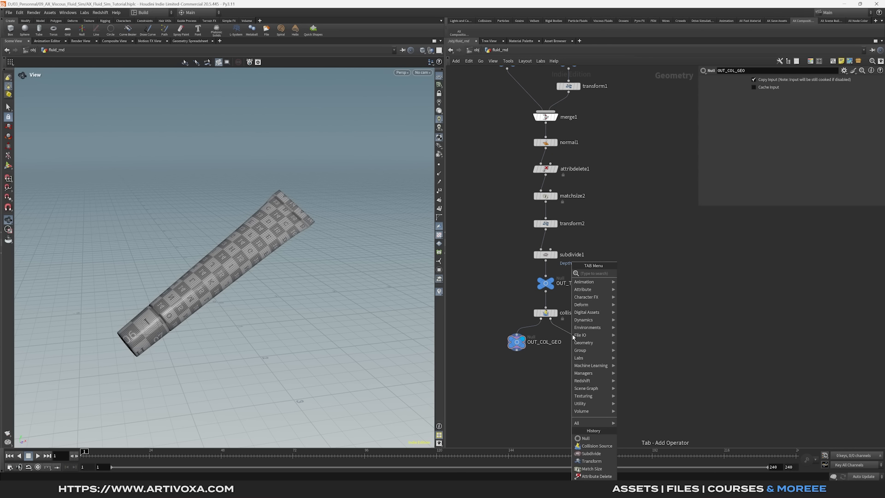
pyautogui.write('null')
pyautogui.press('Return')
pyautogui.click(587, 343)
pyautogui.doubleClick(594, 342)
pyautogui.write('OU')
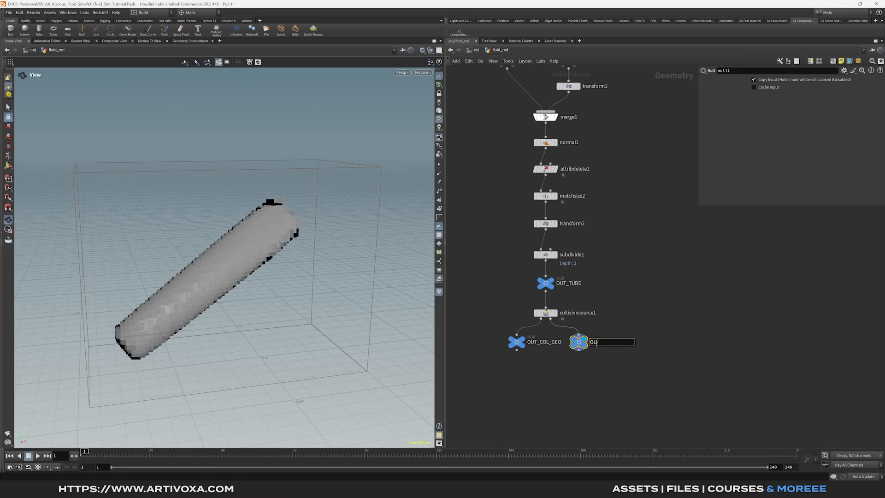
pyautogui.write('T_COL_VOL')
pyautogui.press('Return')
pyautogui.moveTo(519, 345); pyautogui.dragTo(510, 345)
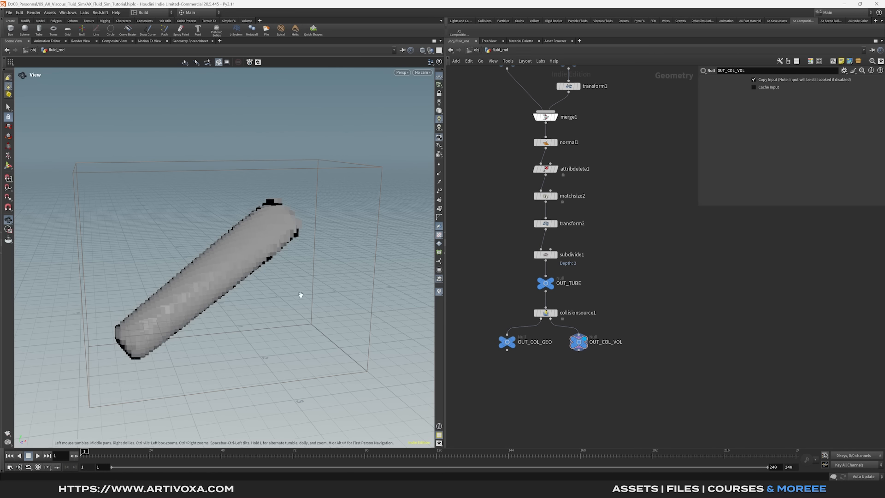
# Set the Collision Source node's volume voxel size to 0.005.
pyautogui.moveTo(212, 264); pyautogui.dragTo(209, 279)
pyautogui.press('Up')
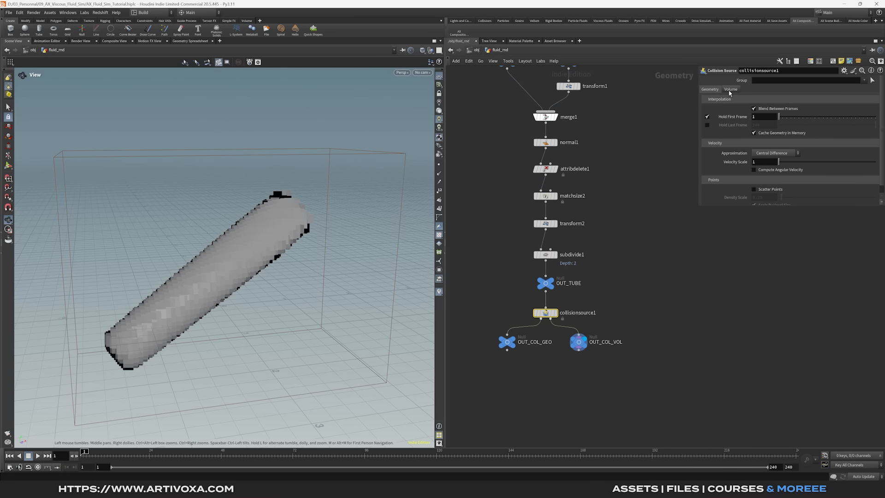
pyautogui.click(730, 89)
pyautogui.hotkey('ctrl', 'z')
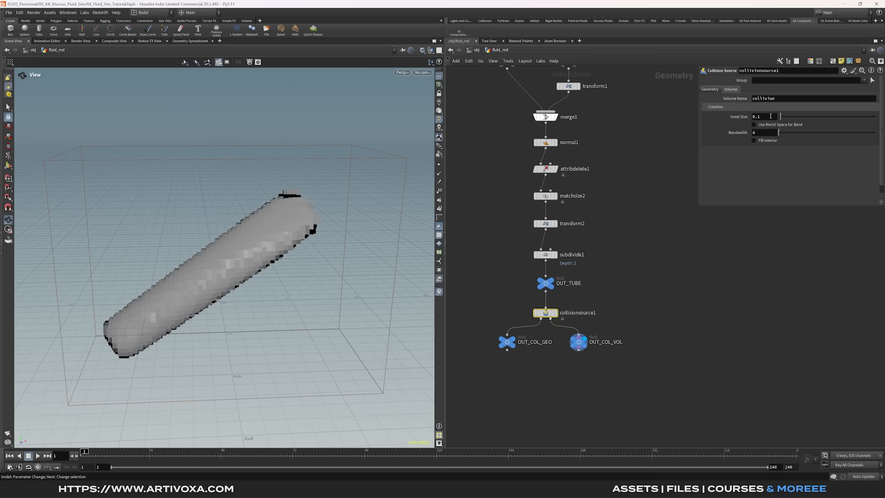
pyautogui.click(771, 118)
pyautogui.write('005')
pyautogui.press('Return')
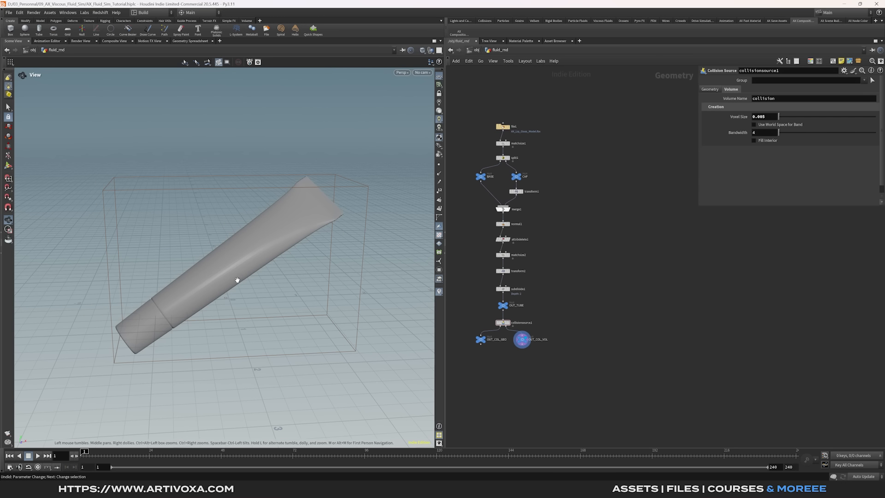
pyautogui.moveTo(238, 280); pyautogui.dragTo(242, 286)
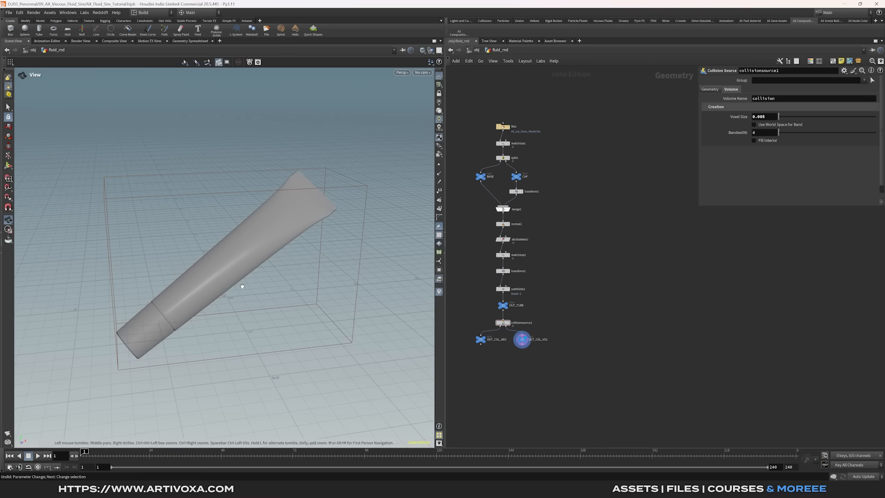
pyautogui.scroll(5, 507, 323)
pyautogui.click(500, 290)
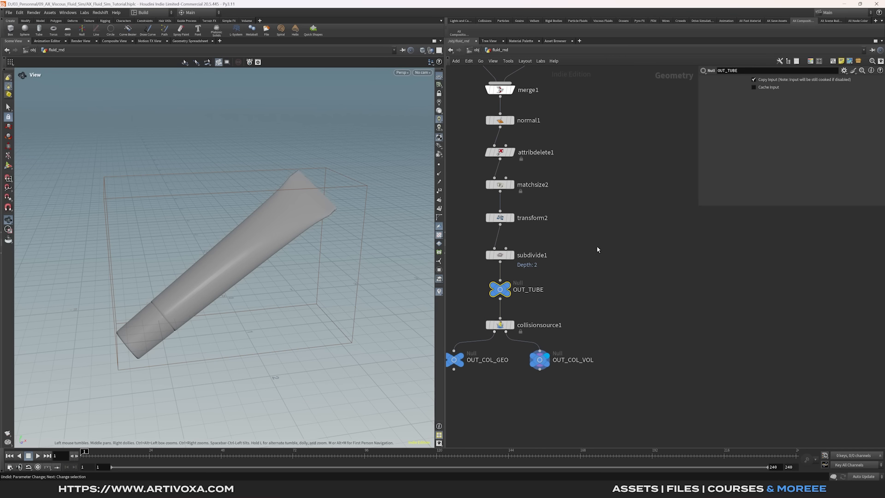
pyautogui.scroll(-5, 572, 272)
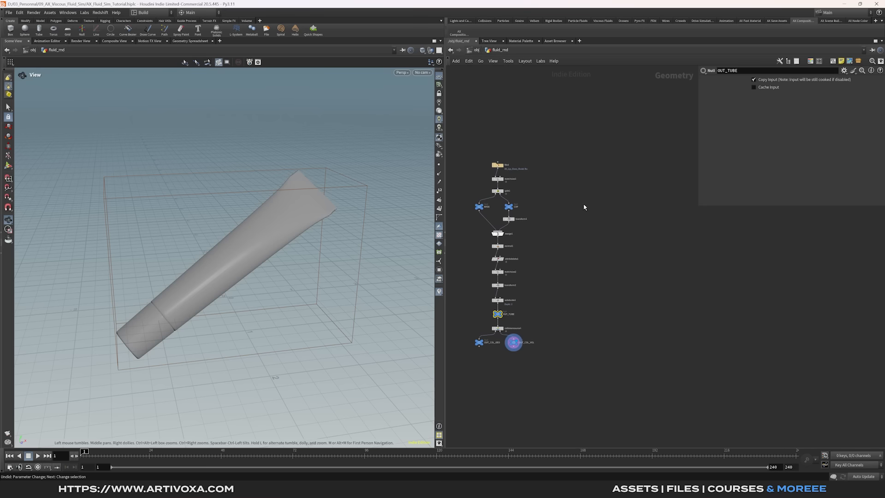
# Place a displayed Line node beside the tube network and show the OUT_TUBE null as a template.
pyautogui.press('Tab')
pyautogui.write('line')
pyautogui.press('Return')
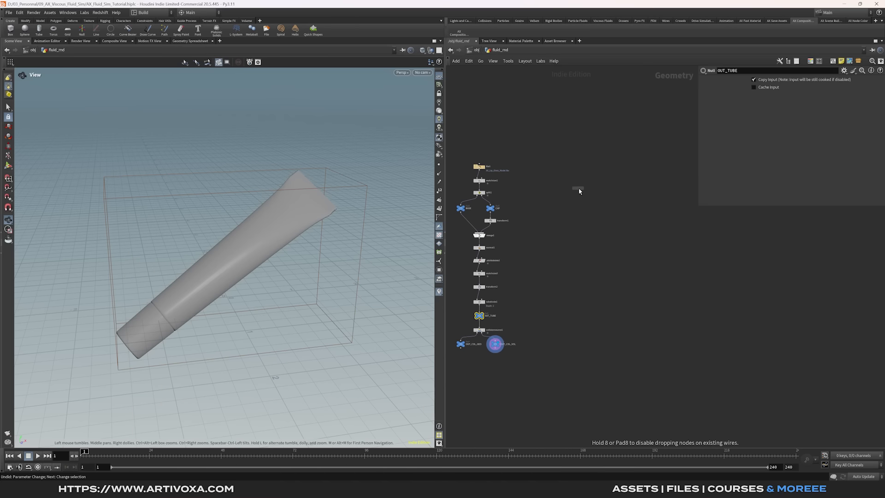
pyautogui.click(586, 167)
pyautogui.scroll(3, 501, 347)
pyautogui.click(476, 311)
pyautogui.click(630, 87)
pyautogui.moveTo(283, 265); pyautogui.dragTo(286, 217)
pyautogui.moveTo(248, 251); pyautogui.dragTo(231, 254)
pyautogui.moveTo(602, 133); pyautogui.dragTo(596, 152, button='middle')
pyautogui.moveTo(596, 151); pyautogui.dragTo(640, 106)
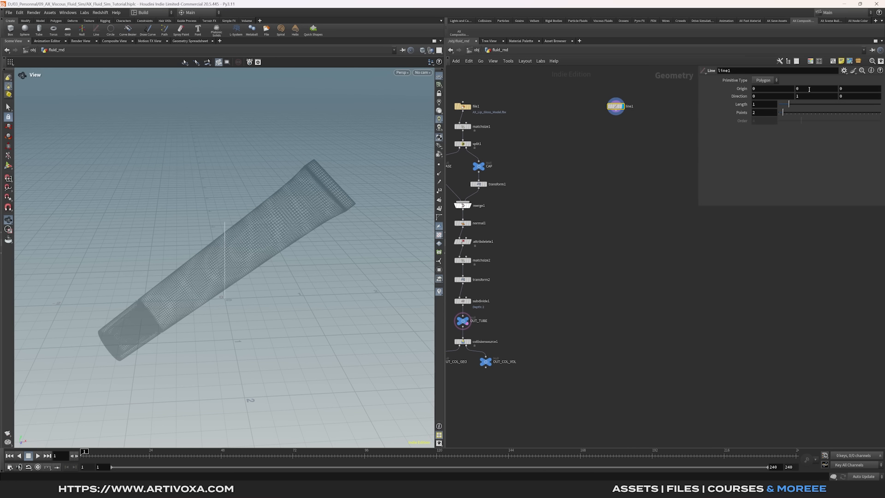
# Set the line's direction to 1, 0, 0 so it runs along the X axis.
pyautogui.click(806, 96)
pyautogui.click(768, 97)
pyautogui.write('1')
pyautogui.press('Return')
pyautogui.moveTo(226, 288); pyautogui.dragTo(277, 292)
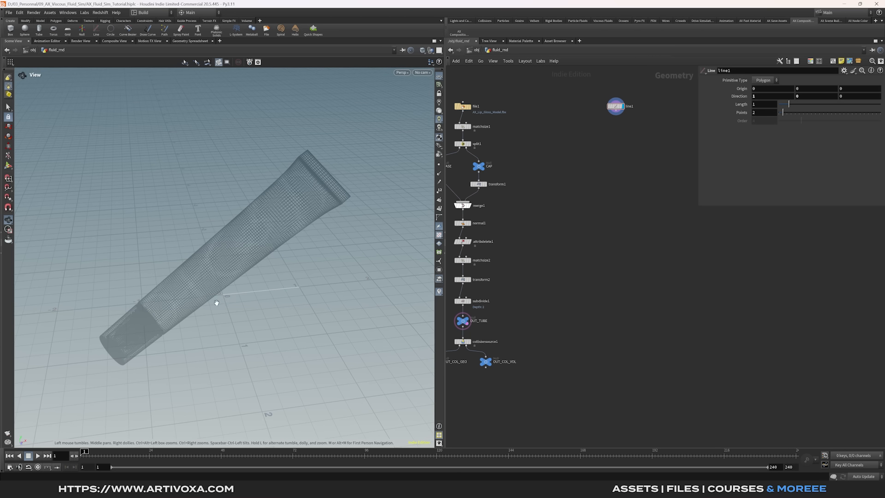
# Centre the line by setting its X origin to -ch("dist")/2, a relative reference to its length.
pyautogui.moveTo(789, 105); pyautogui.dragTo(787, 104)
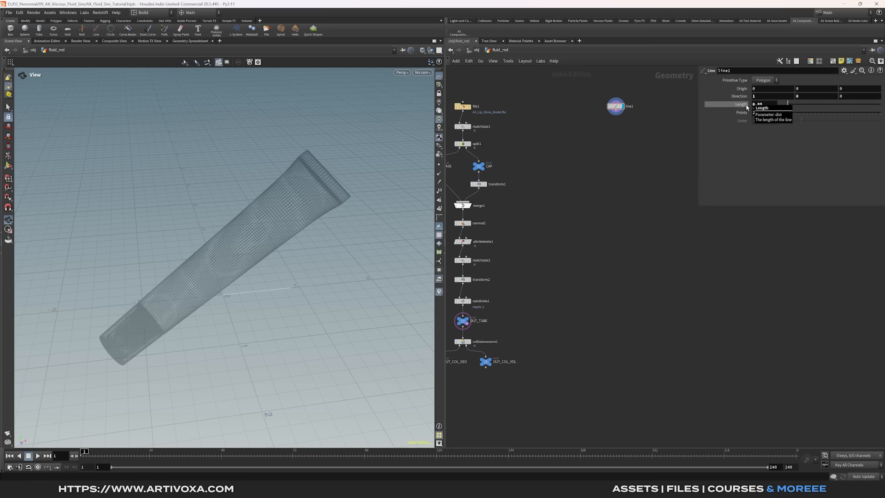
pyautogui.rightClick(746, 106)
pyautogui.click(764, 160)
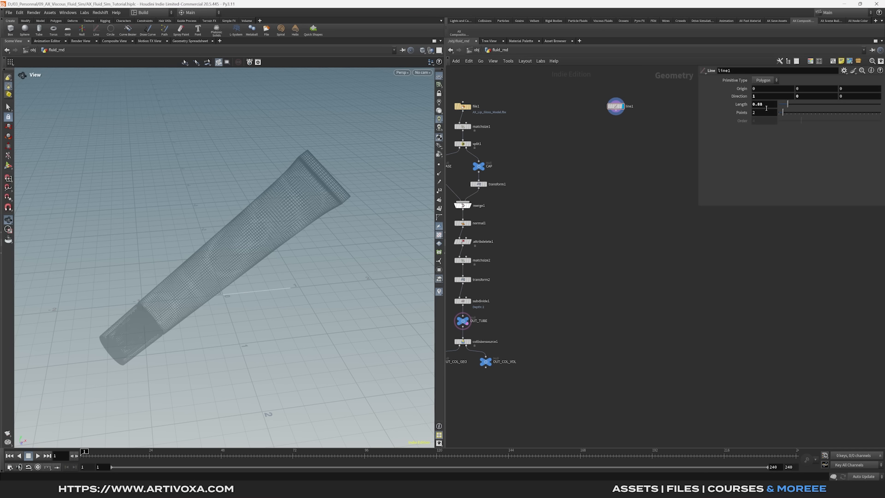
pyautogui.click(763, 91)
pyautogui.rightClick(762, 90)
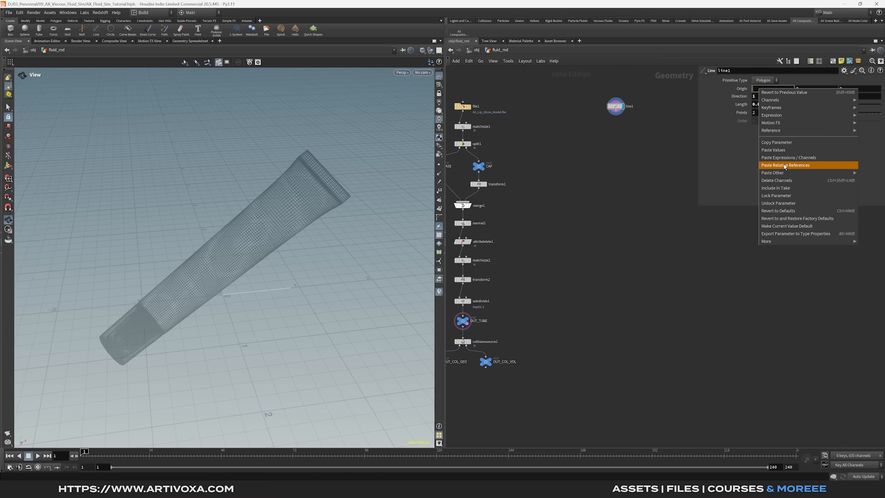
pyautogui.click(784, 166)
pyautogui.write('/2')
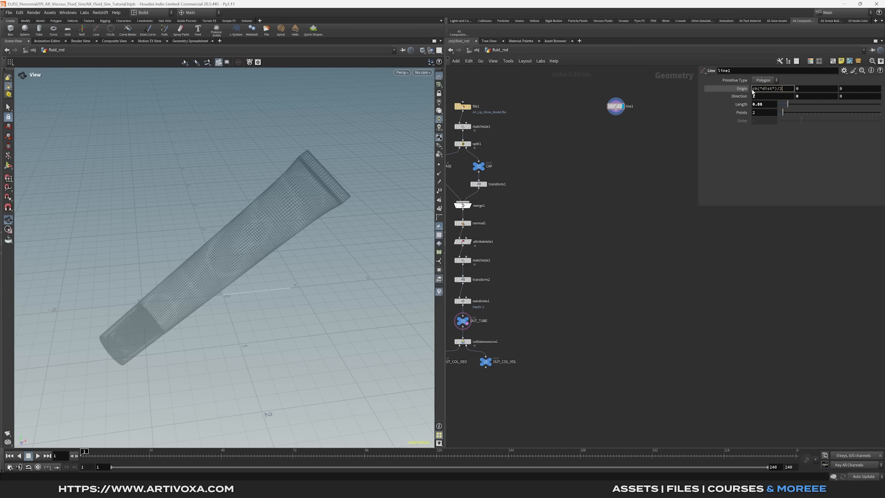
pyautogui.click(754, 90)
pyautogui.press('Return')
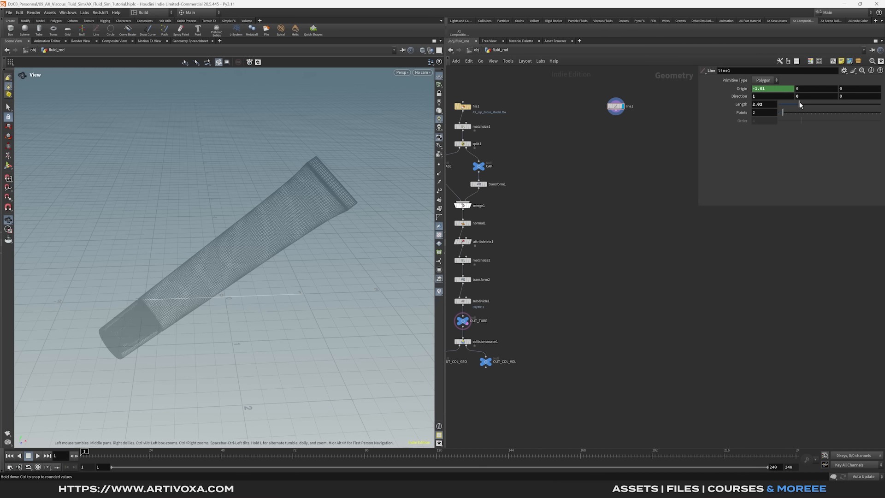
# Set the line's length to 2.42.
pyautogui.moveTo(796, 105); pyautogui.dragTo(801, 104)
pyautogui.doubleClick(771, 104)
pyautogui.write('2.42')
pyautogui.press('Return')
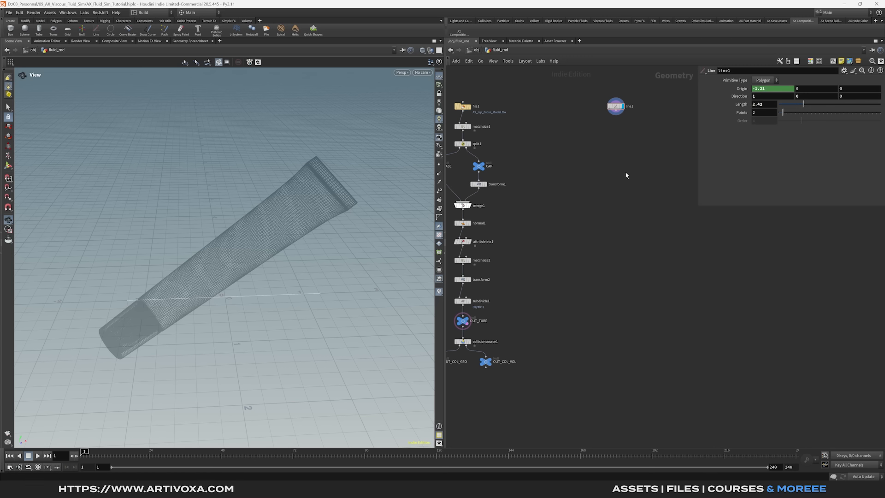
pyautogui.moveTo(173, 283); pyautogui.dragTo(185, 304)
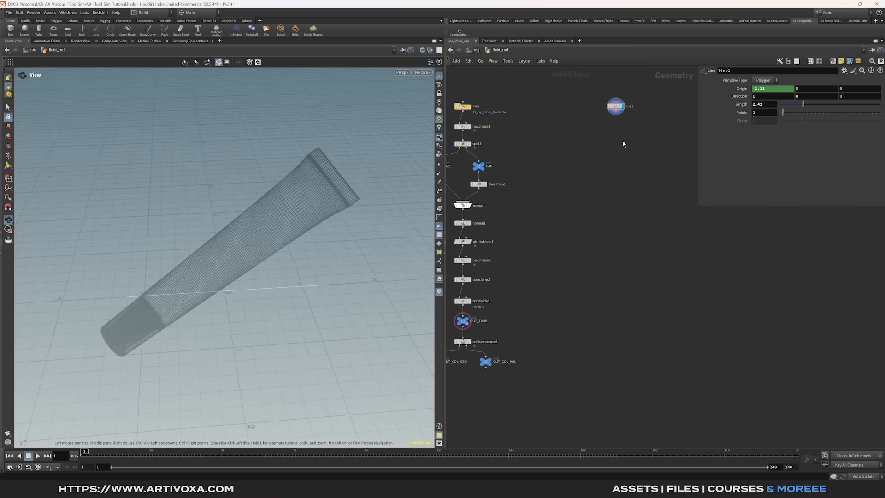
# Append a Scatter node to the Line node and display it.
pyautogui.press('Tab')
pyautogui.write('scatter')
pyautogui.press('Return')
pyautogui.click(618, 123)
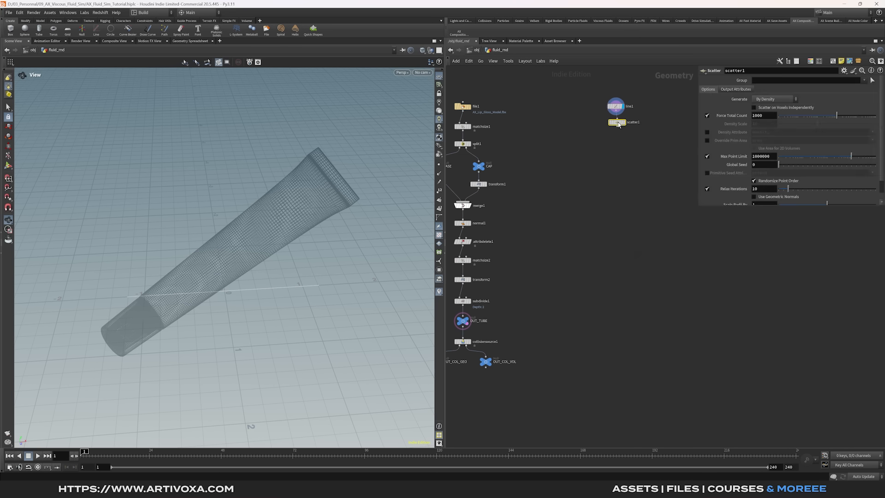
pyautogui.moveTo(618, 124); pyautogui.dragTo(617, 128)
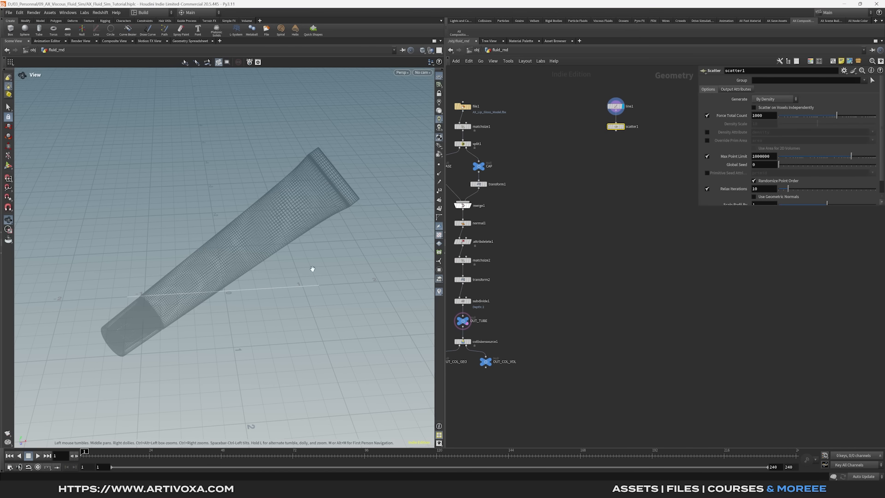
pyautogui.click(623, 127)
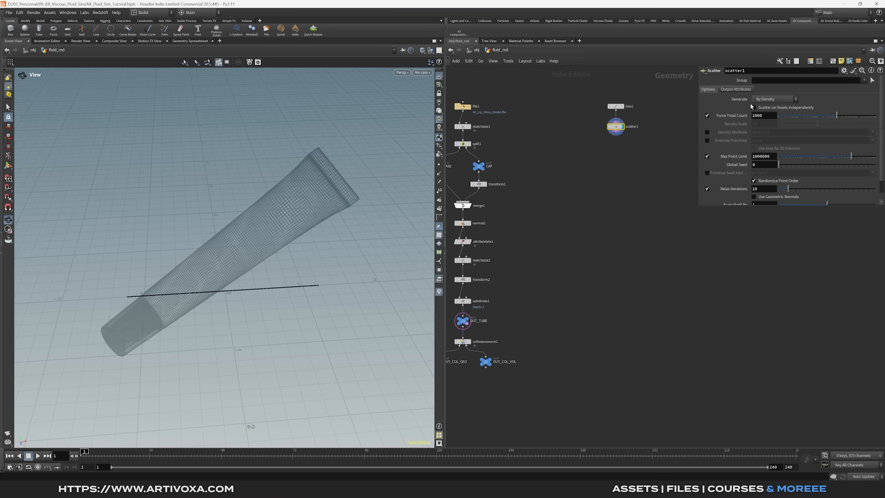
# Set the Scatter node's Force Total Count to 5 and its Relax Iterations to 20.
pyautogui.click(770, 117)
pyautogui.write('5')
pyautogui.press('Return')
pyautogui.moveTo(780, 166); pyautogui.dragTo(799, 167)
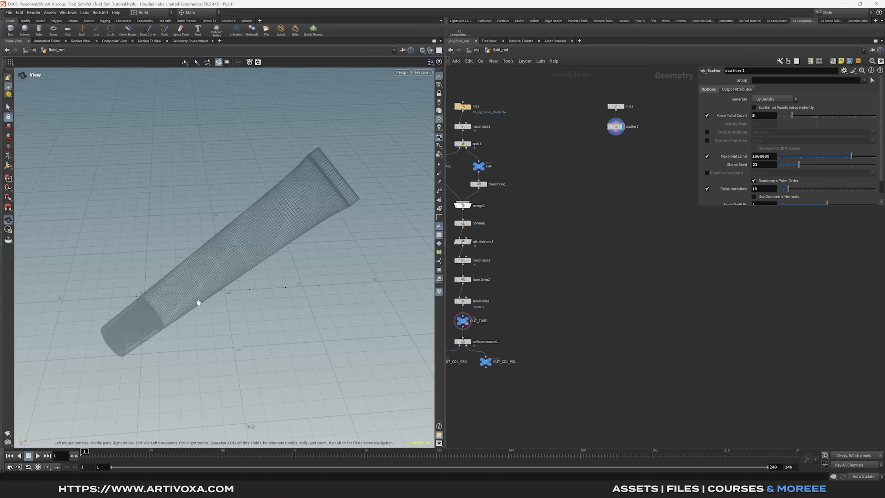
pyautogui.hotkey('ctrl', 'z')
pyautogui.click(765, 191)
pyautogui.write('20')
pyautogui.press('Return')
# Add a Copy to Points node and connect the Scatter node to its second input.
pyautogui.moveTo(627, 188); pyautogui.dragTo(587, 231, button='middle')
pyautogui.scroll(1, 587, 231)
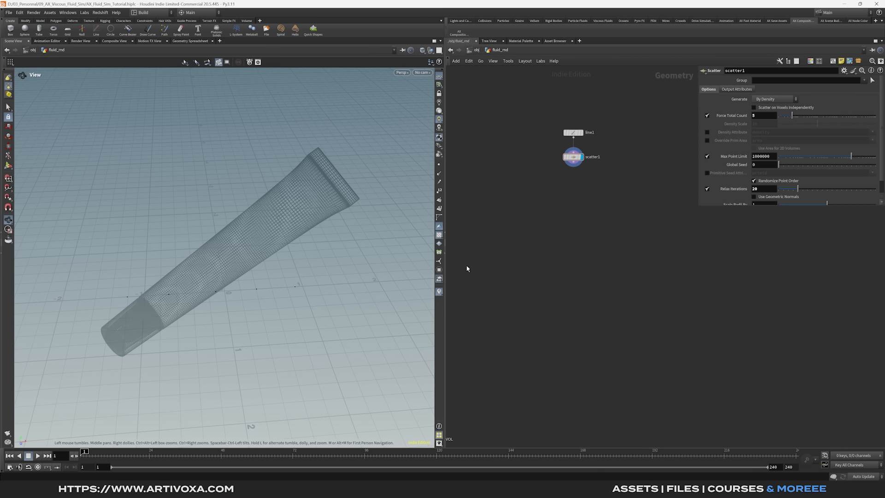
pyautogui.press('Tab')
pyautogui.write('ctp')
pyautogui.press('Return')
pyautogui.click(579, 199)
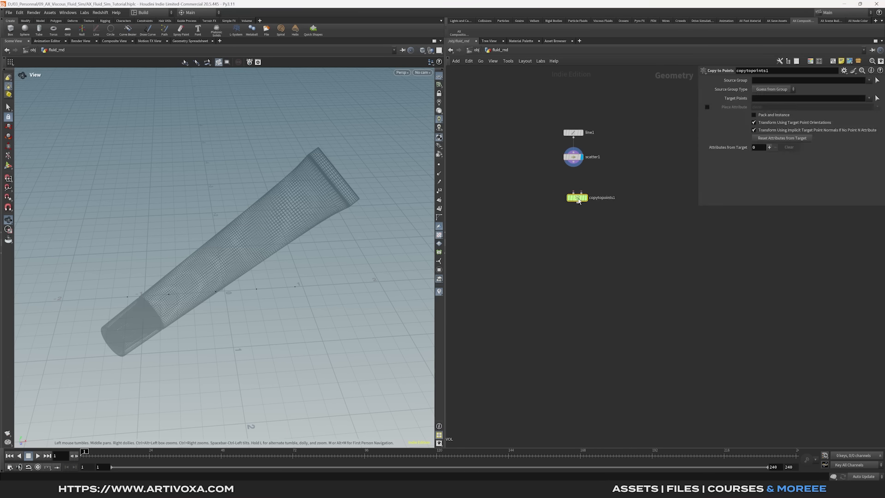
pyautogui.moveTo(574, 164); pyautogui.dragTo(588, 210)
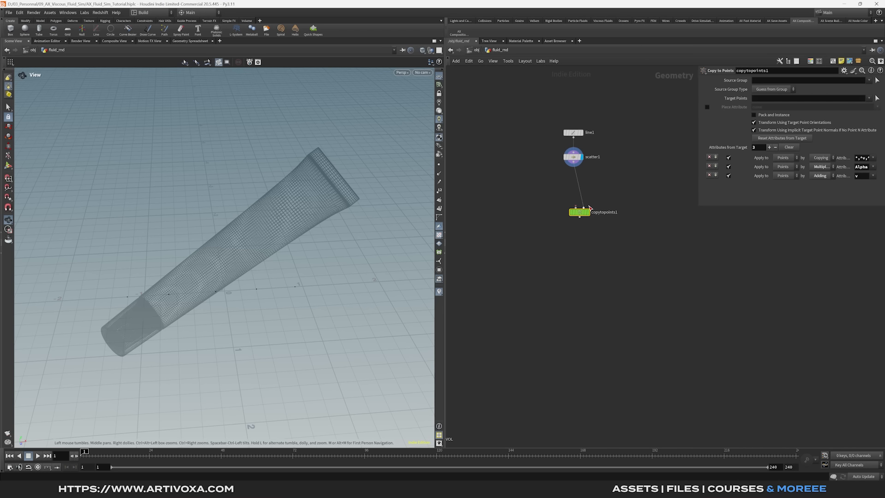
# Add a Sphere node, connect it to the first input of Copy to Points and display the copies.
pyautogui.press('Tab')
pyautogui.write('sph')
pyautogui.press('Return')
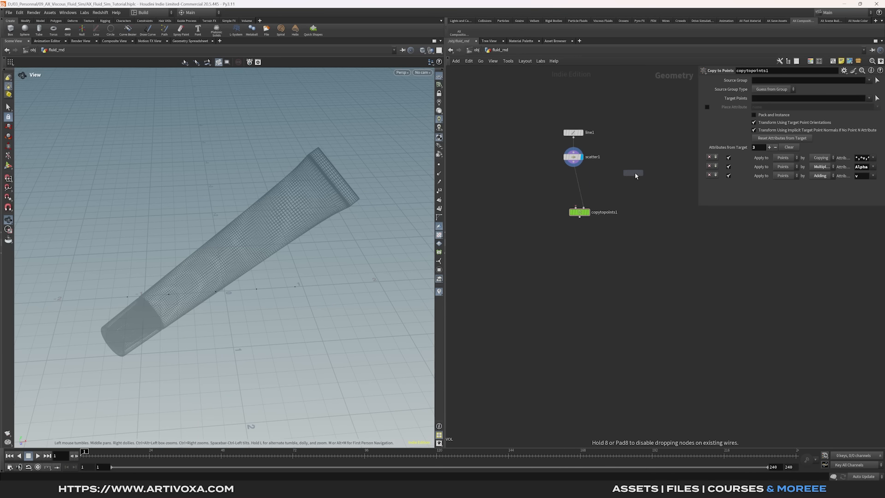
pyautogui.click(636, 172)
pyautogui.moveTo(637, 178); pyautogui.dragTo(575, 215)
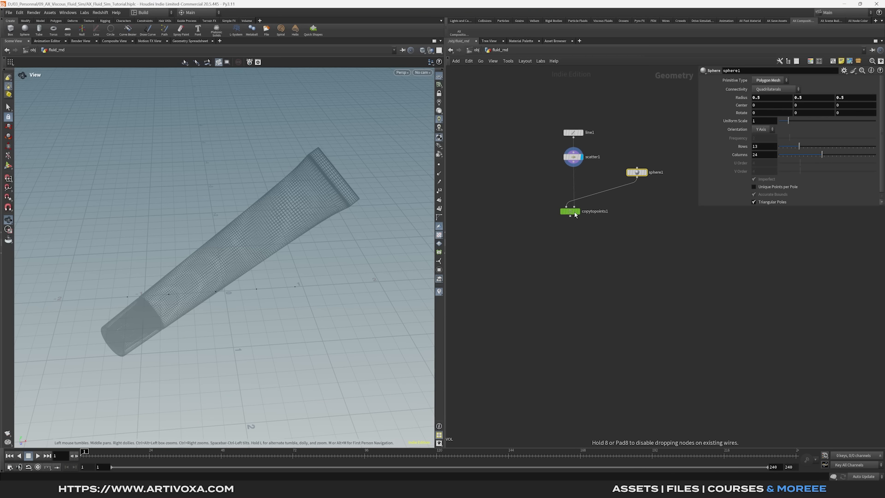
pyautogui.click(580, 211)
pyautogui.moveTo(429, 272); pyautogui.dragTo(229, 276)
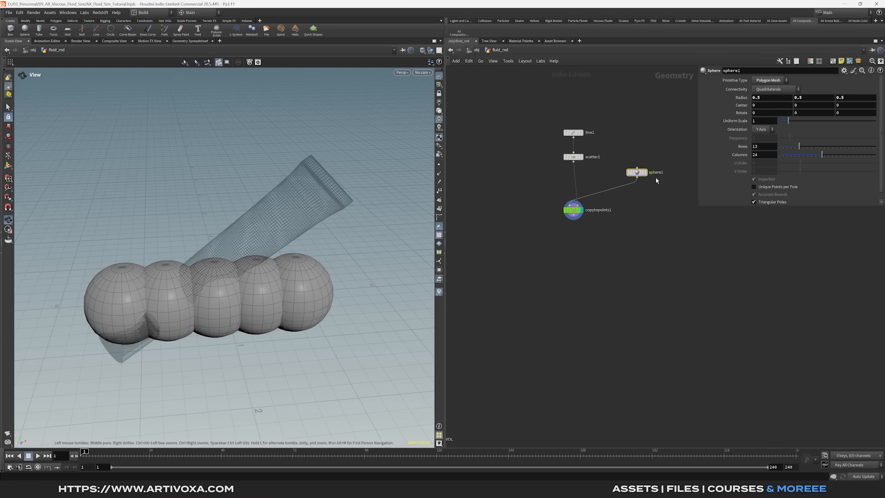
# Change the sphere's primitive type to Polygon and set its radius to 0.3, 0.75, 0.15.
pyautogui.moveTo(658, 151); pyautogui.dragTo(618, 198)
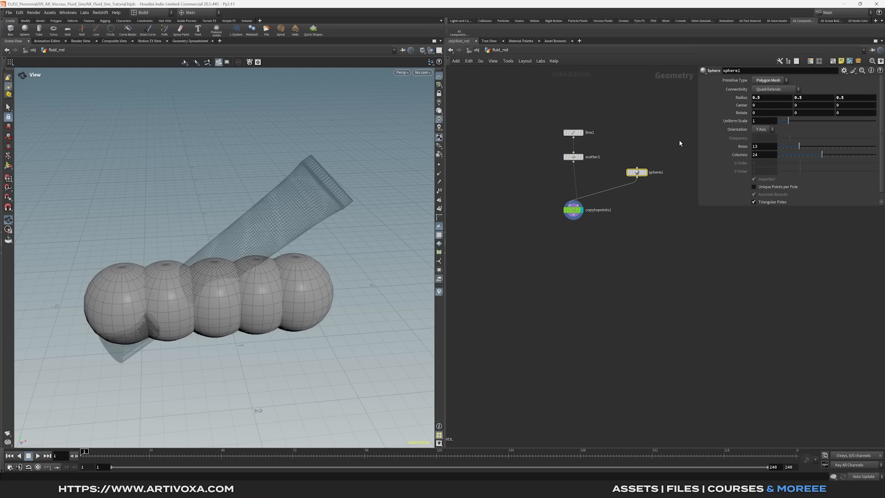
pyautogui.click(770, 81)
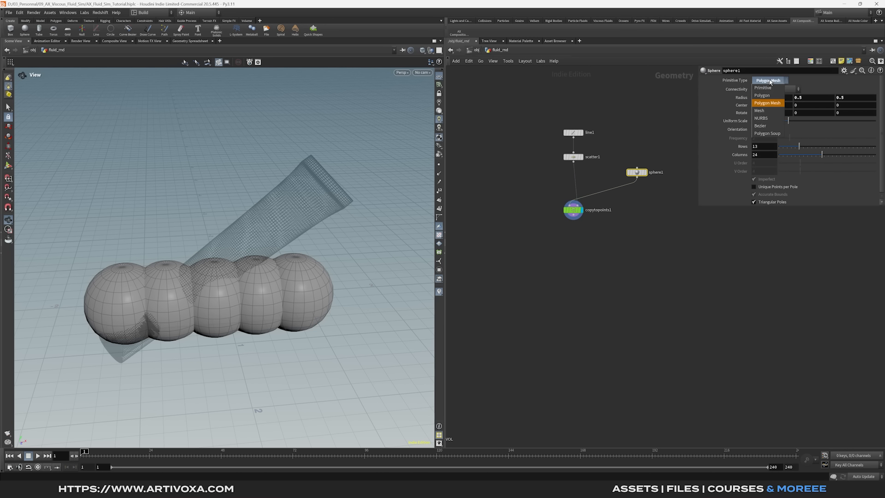
pyautogui.click(770, 95)
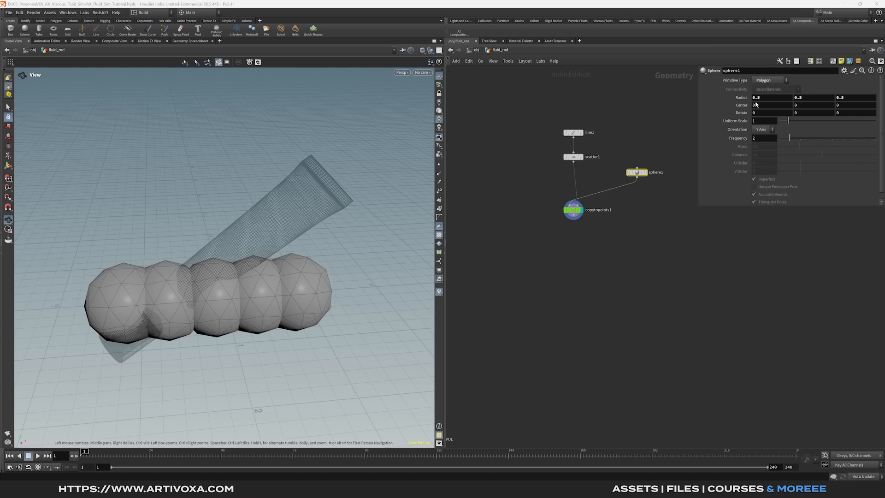
pyautogui.click(814, 98)
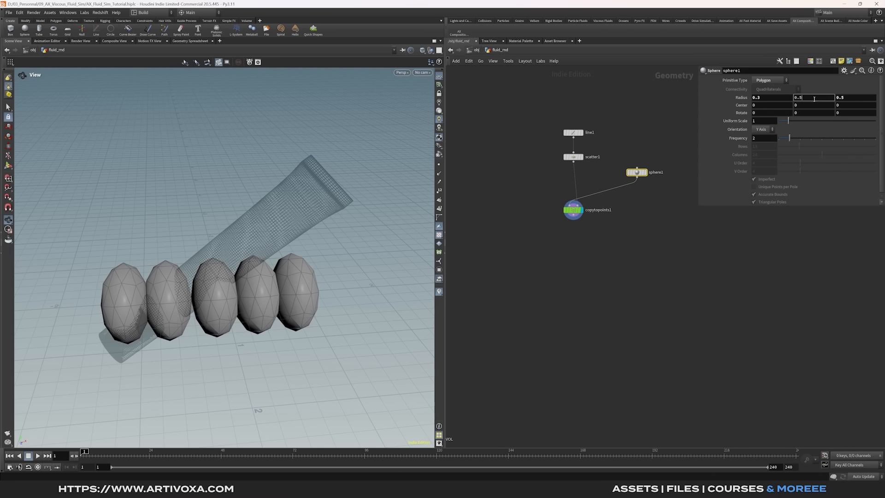
pyautogui.write('0.75')
pyautogui.click(856, 98)
pyautogui.write('0.')
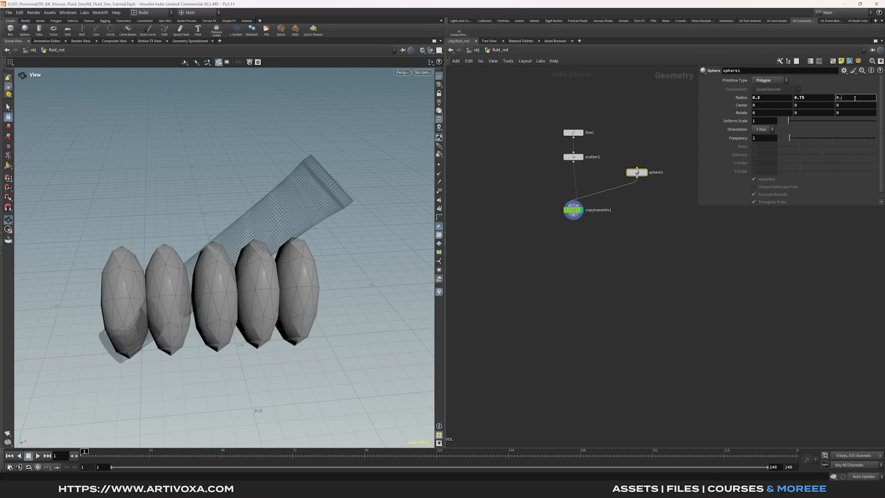
pyautogui.write('15')
pyautogui.press('Return')
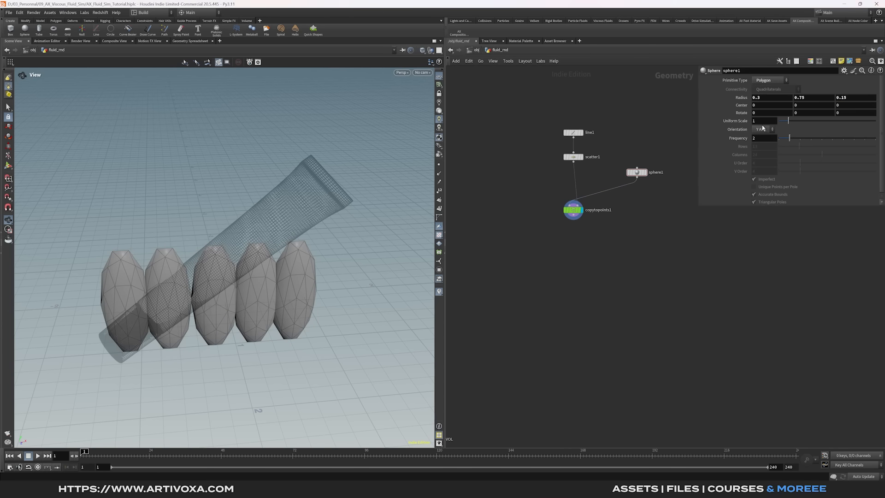
# Set the sphere's uniform scale to 0.5 and its frequency to 8.
pyautogui.press('BackSpace')
pyautogui.write('0.5')
pyautogui.click(767, 139)
pyautogui.press('BackSpace')
pyautogui.write('8')
pyautogui.press('Return')
pyautogui.moveTo(255, 298); pyautogui.dragTo(145, 325)
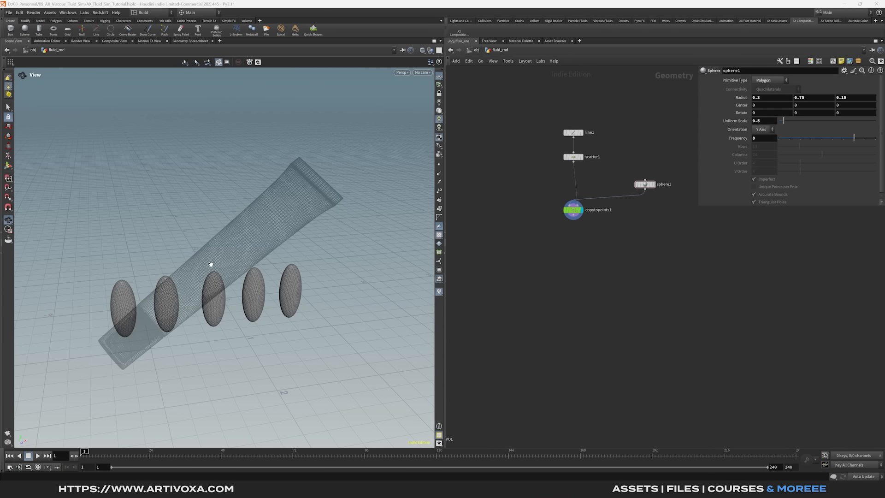
# Insert a Point Jitter node between the Scatter and Copy to Points nodes.
pyautogui.press('Tab')
pyautogui.write('point')
pyautogui.press('Return')
pyautogui.click(544, 183)
pyautogui.moveTo(545, 183); pyautogui.dragTo(578, 188)
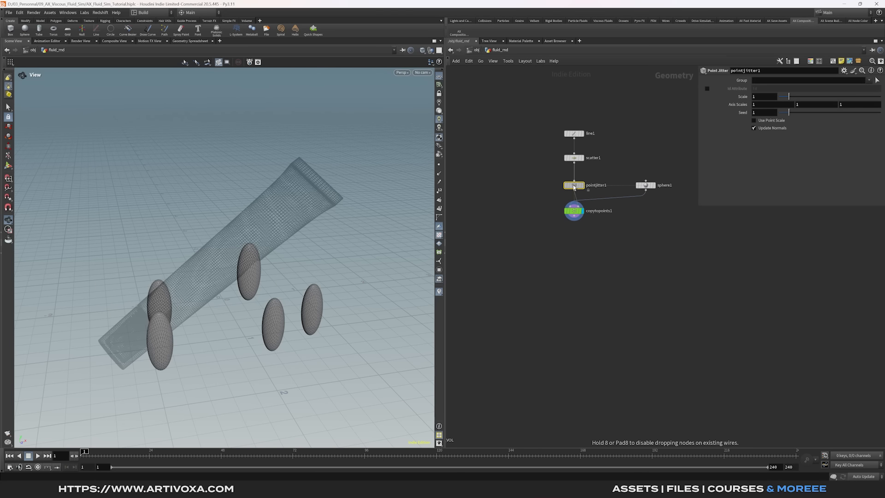
# Limit the point jitter to the Y axis by setting its axis scales to 0, 1, 0.
pyautogui.moveTo(225, 309); pyautogui.dragTo(243, 322)
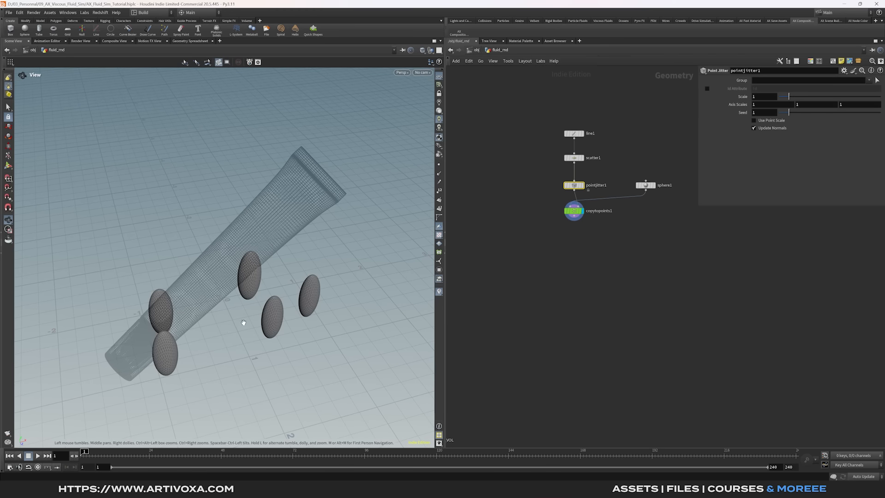
pyautogui.click(769, 105)
pyautogui.write('0')
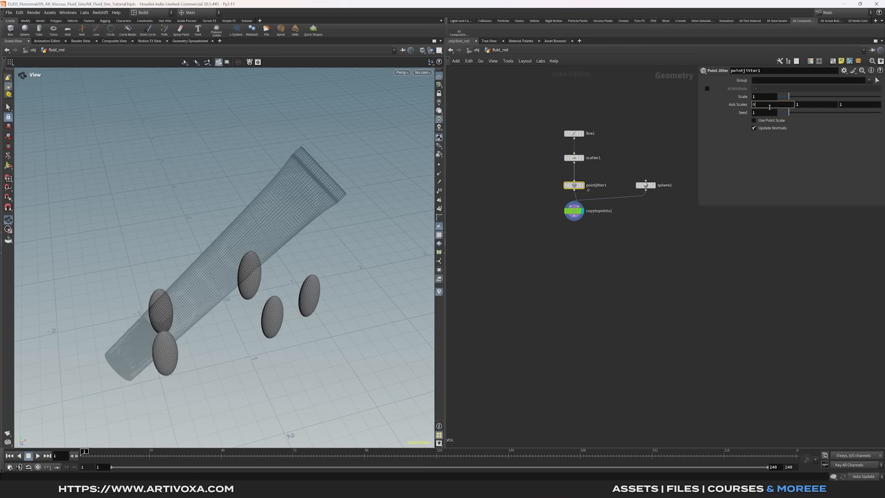
pyautogui.click(839, 105)
pyautogui.write('0')
pyautogui.press('Return')
pyautogui.moveTo(312, 265); pyautogui.dragTo(306, 256)
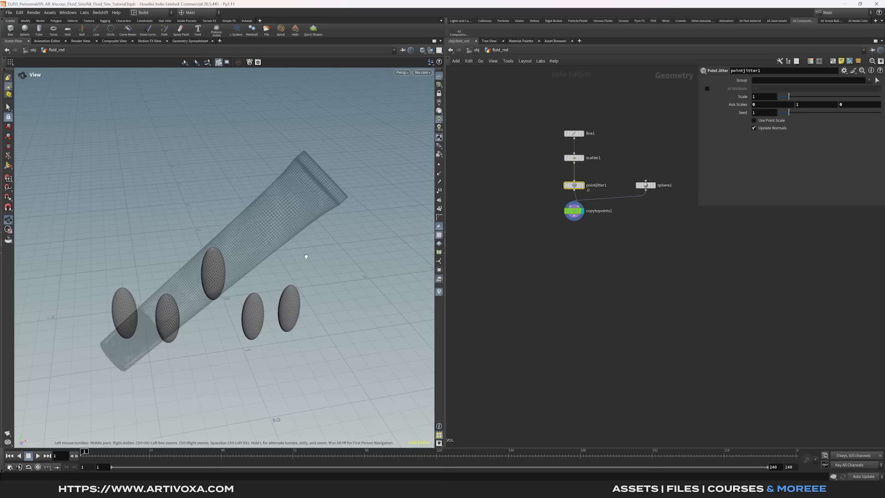
# Set the Point Jitter node's seed to 1.07.
pyautogui.moveTo(789, 112); pyautogui.dragTo(783, 112)
pyautogui.click(774, 115)
pyautogui.write('1.07')
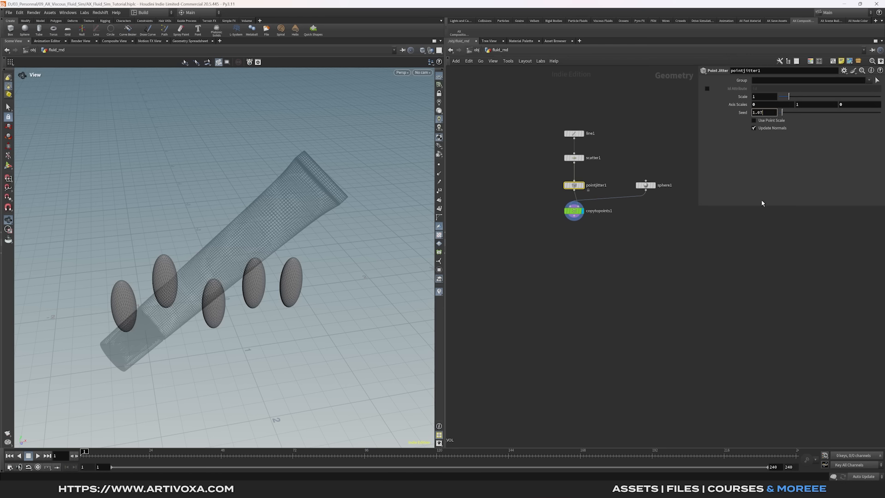
pyautogui.press('Return')
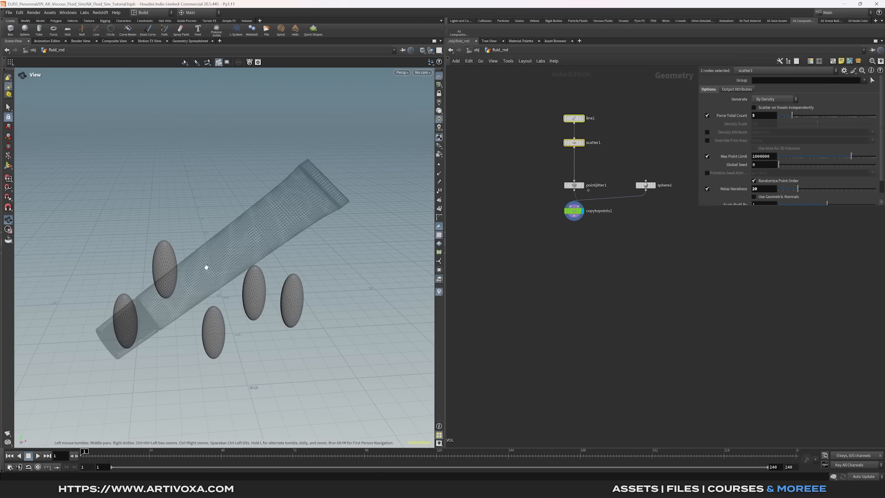
pyautogui.moveTo(203, 265); pyautogui.dragTo(206, 268)
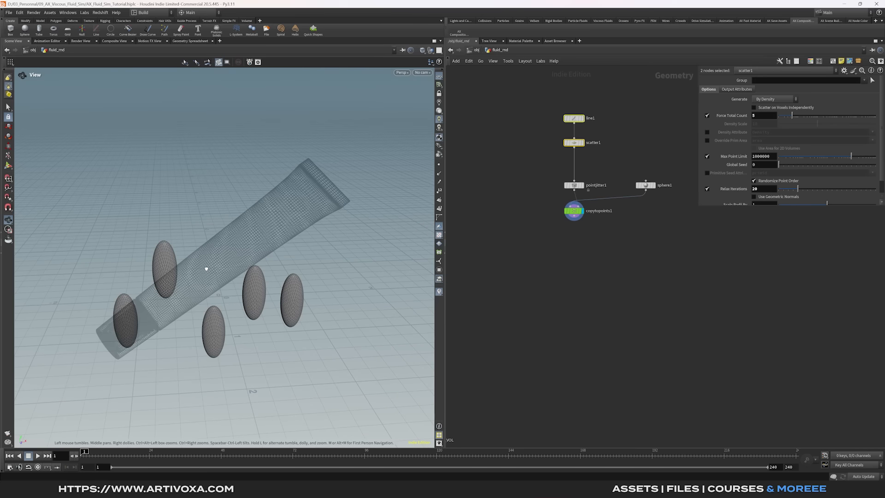
pyautogui.moveTo(207, 271); pyautogui.dragTo(211, 282, button='middle')
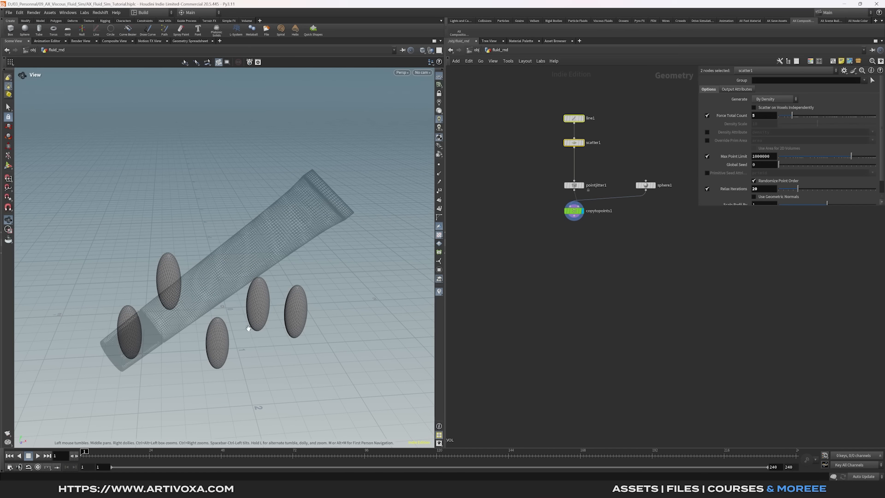
# Insert an Attribute Adjust Float node between the Scatter and Point Jitter nodes.
pyautogui.moveTo(552, 166); pyautogui.dragTo(556, 185, button='middle')
pyautogui.press('Tab')
pyautogui.write('att a')
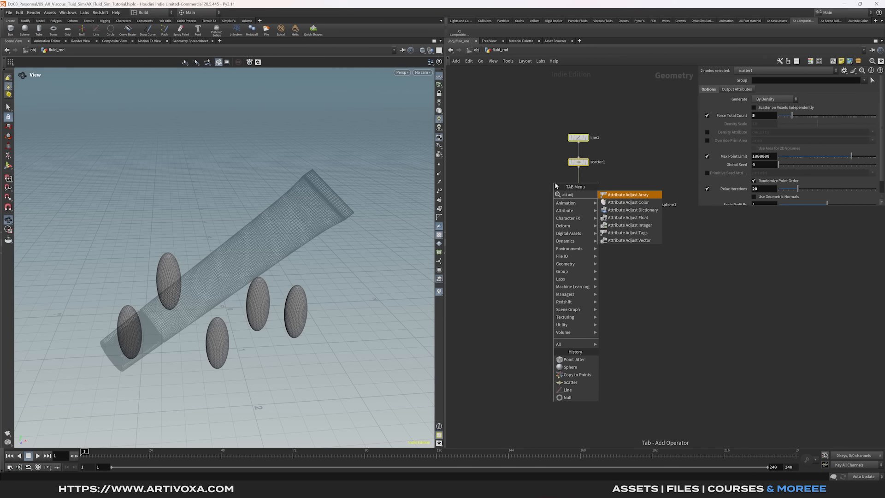
pyautogui.click(638, 217)
pyautogui.click(610, 183)
pyautogui.moveTo(610, 183); pyautogui.dragTo(581, 183)
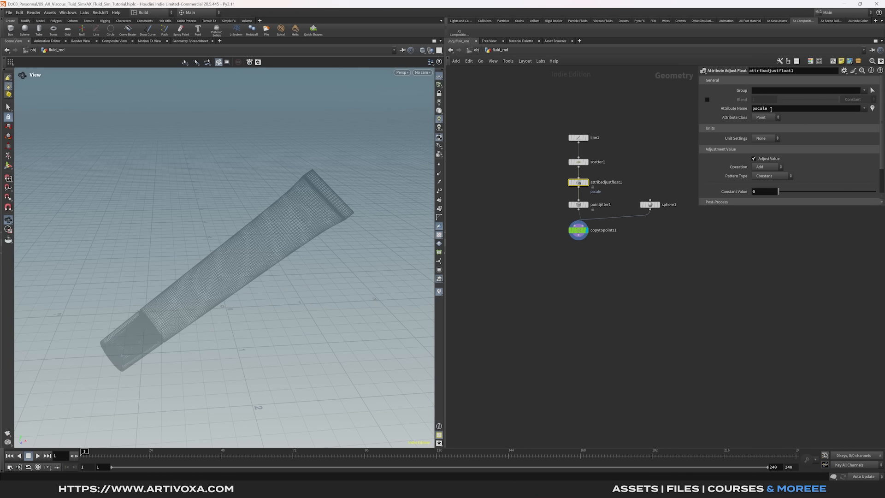
# Drive the pscale attribute with a Noise pattern and set its maximum value to 1.8.
pyautogui.moveTo(702, 207); pyautogui.dragTo(699, 291)
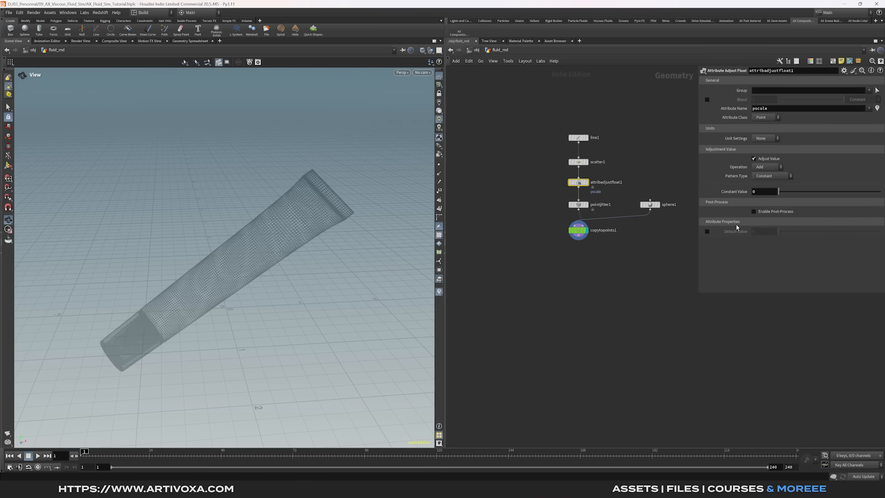
pyautogui.click(770, 182)
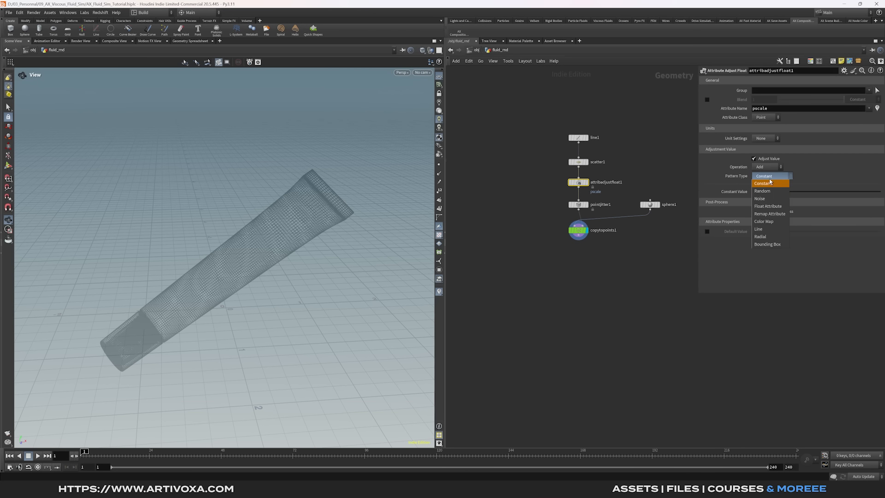
pyautogui.click(764, 202)
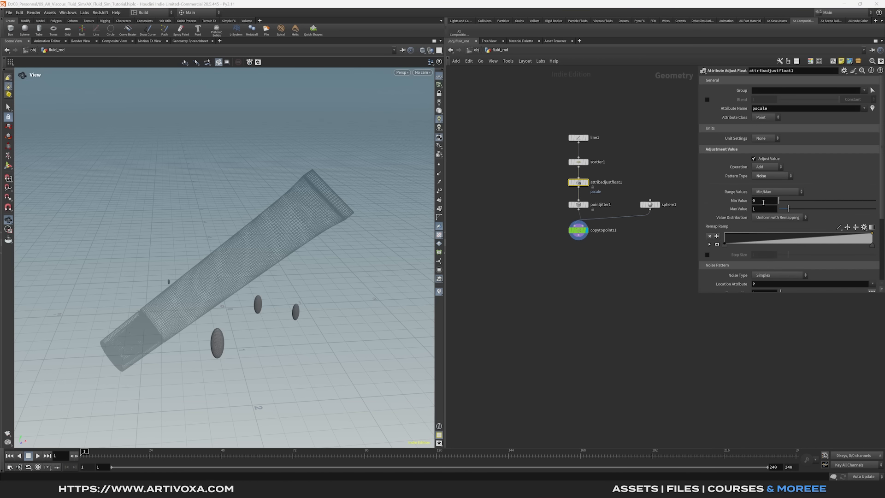
pyautogui.click(766, 210)
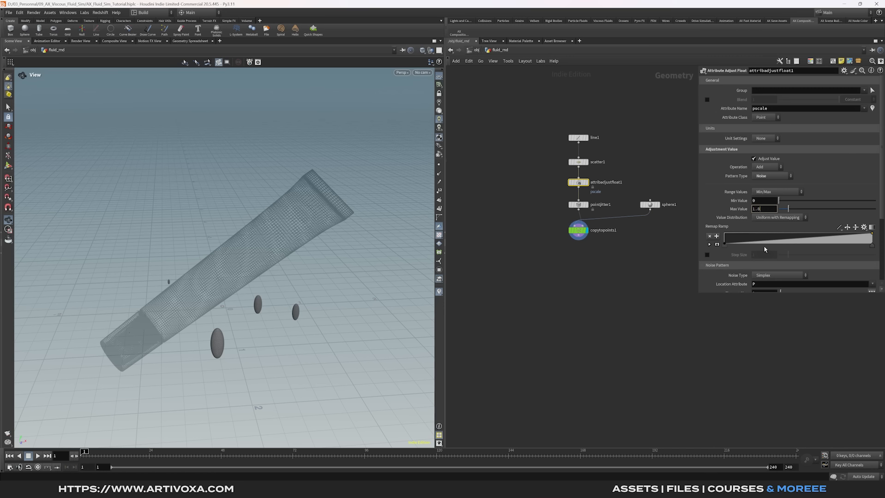
pyautogui.click(738, 311)
# Expand the pscale remap ramp and add points that raise its start, dip near the middle and reach full value before the end.
pyautogui.click(717, 244)
pyautogui.moveTo(677, 300); pyautogui.dragTo(714, 260)
pyautogui.click(711, 261)
pyautogui.moveTo(748, 279); pyautogui.dragTo(777, 264)
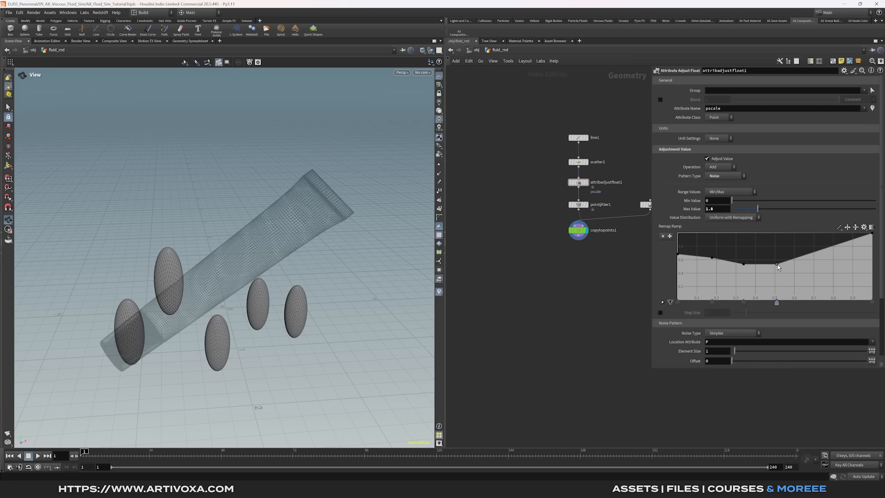
pyautogui.moveTo(829, 248)
pyautogui.mouseDown()
pyautogui.moveTo(832, 257)
pyautogui.moveTo(844, 233)
pyautogui.moveTo(822, 263)
pyautogui.moveTo(812, 249)
pyautogui.mouseUp()
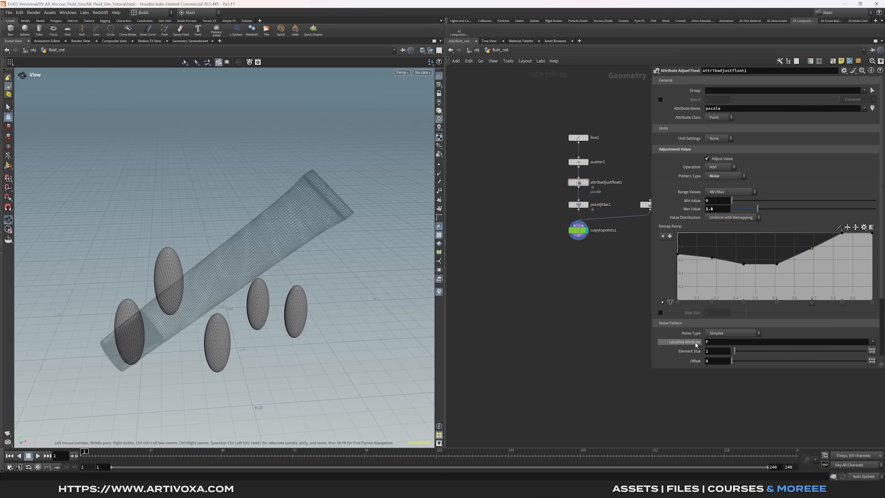
# Set the pscale noise pattern's element size to 0.01 and its offset to 5.25.
pyautogui.click(721, 353)
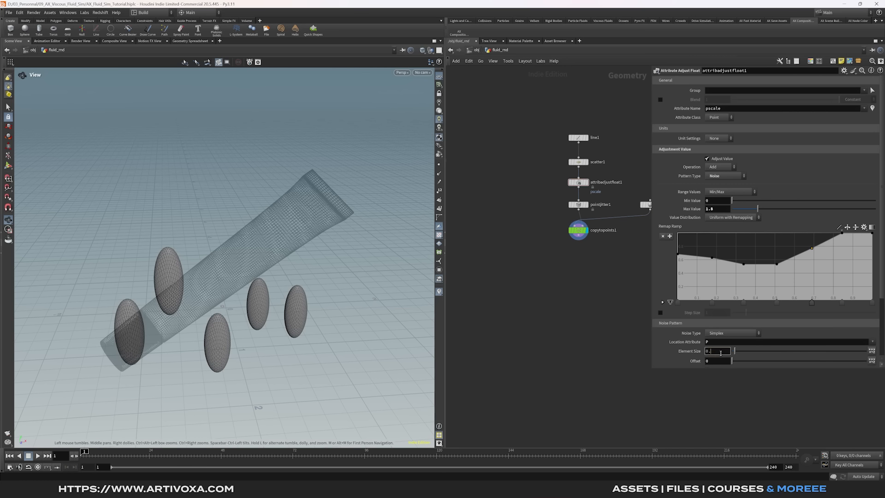
pyautogui.write('0.01')
pyautogui.press('Return')
pyautogui.moveTo(733, 361); pyautogui.dragTo(741, 362)
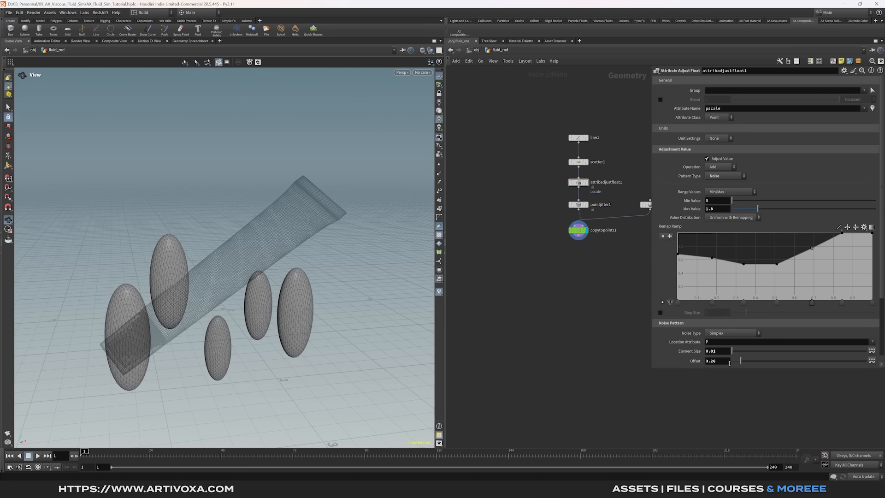
pyautogui.click(728, 362)
pyautogui.press('Return')
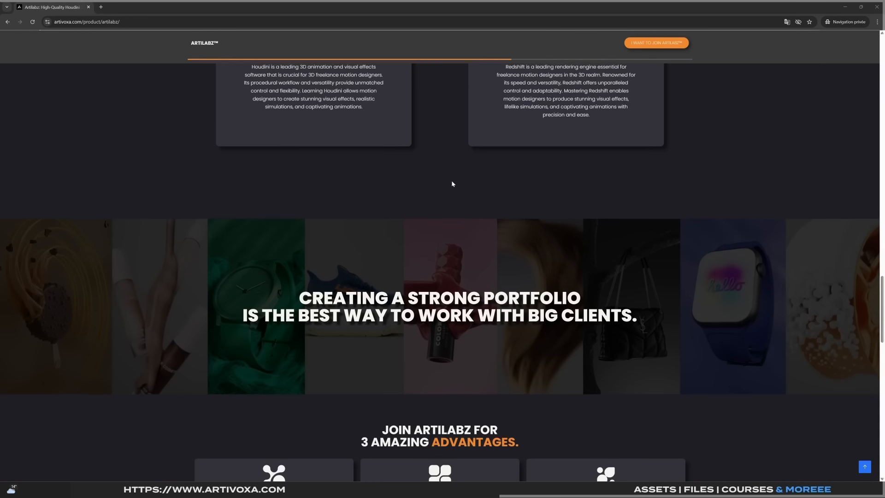
# View the subscription period options on the Artilabz product page in the browser.
pyautogui.scroll(-10, 452, 181)
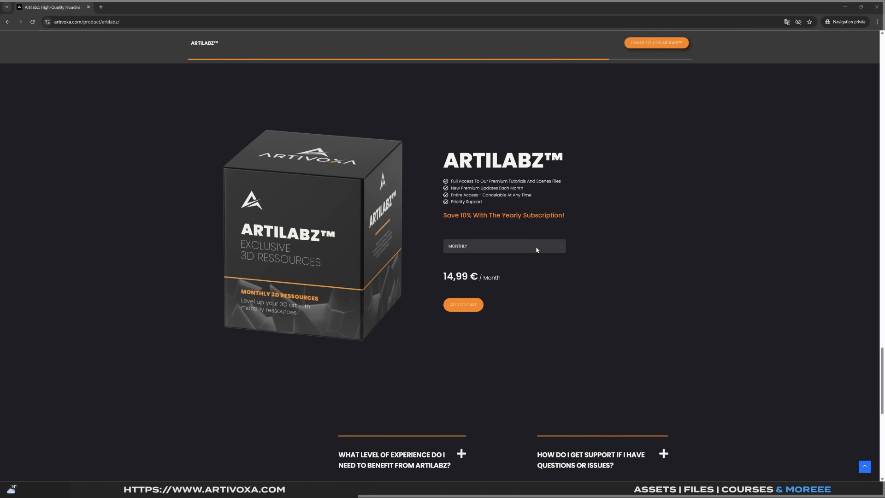
pyautogui.click(523, 249)
pyautogui.click(480, 275)
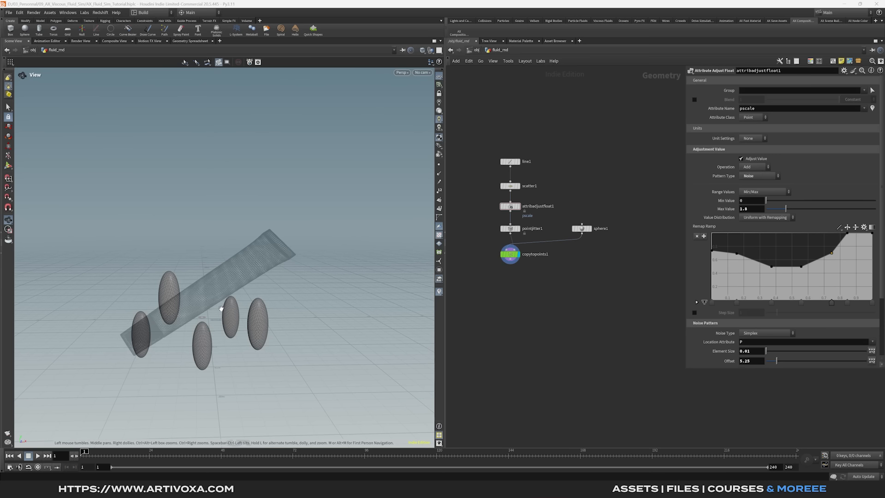
# Add a Transform node after Copy to Points, display it and set its Y translation to 3.
pyautogui.moveTo(208, 316); pyautogui.dragTo(198, 280)
pyautogui.press('Tab')
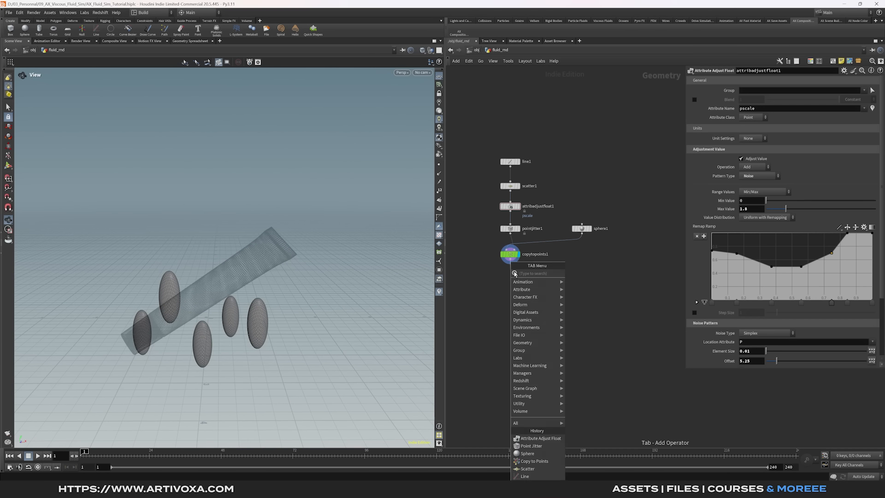
pyautogui.click(600, 138)
pyautogui.click(515, 274)
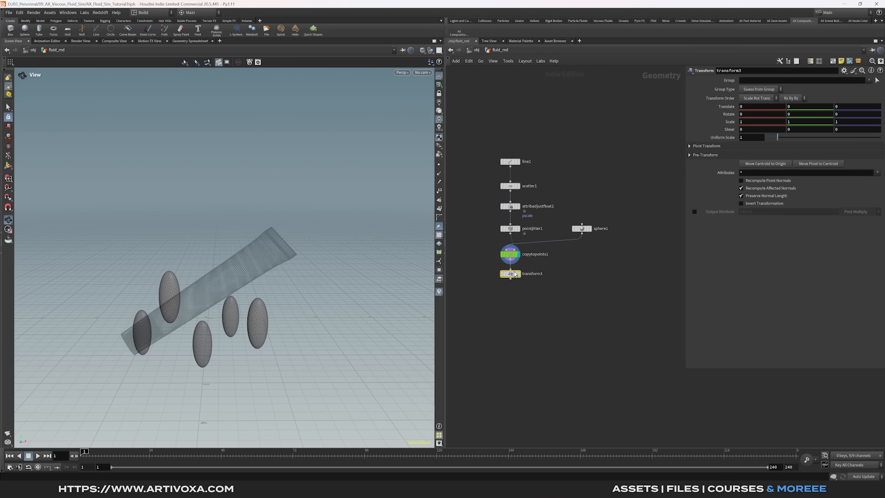
pyautogui.click(515, 277)
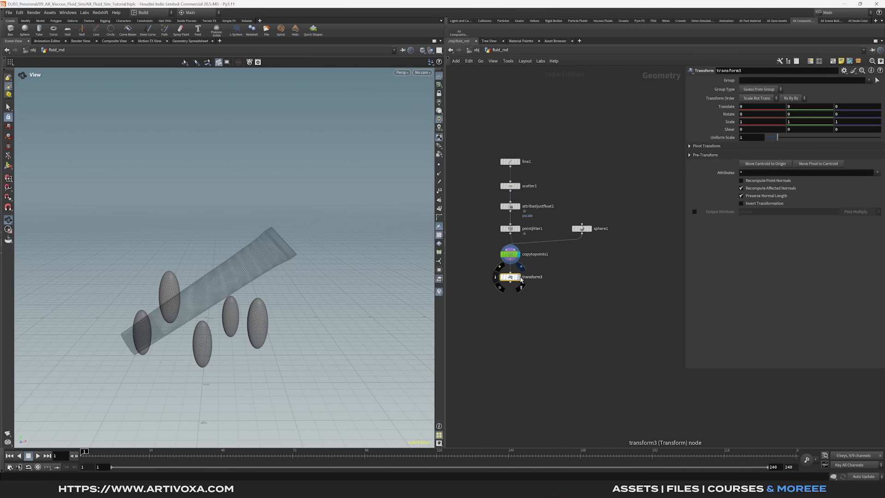
pyautogui.click(805, 107)
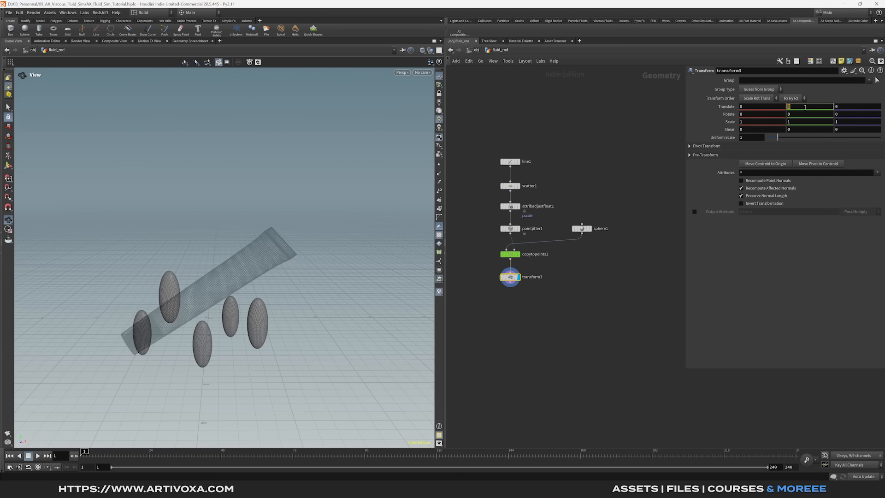
pyautogui.press('Return')
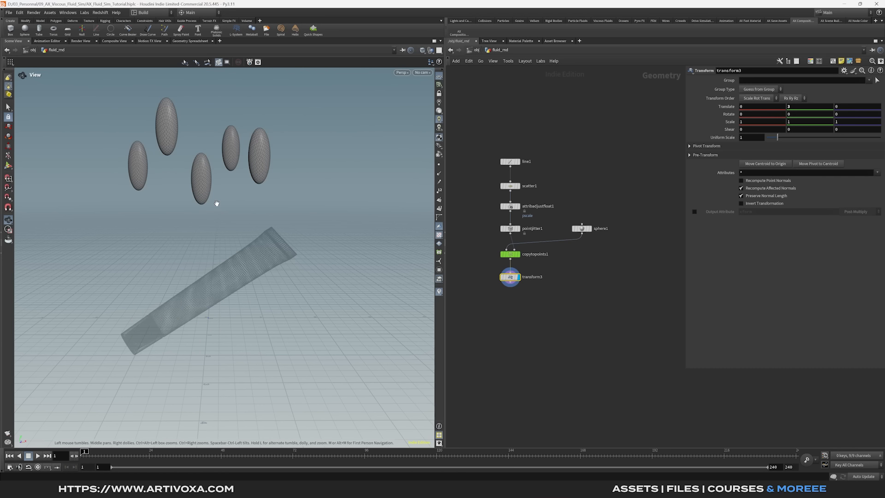
# Rotate the ellipsoids about 16.6 degrees around Y and shift them slightly in X and Z to line up with the tube.
pyautogui.hotkey('space', '2')
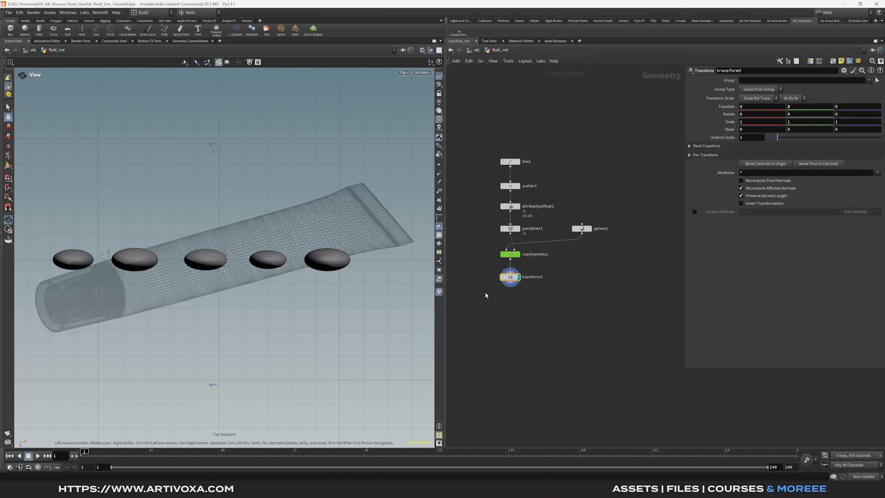
pyautogui.click(9, 165)
pyautogui.moveTo(266, 254); pyautogui.dragTo(261, 239)
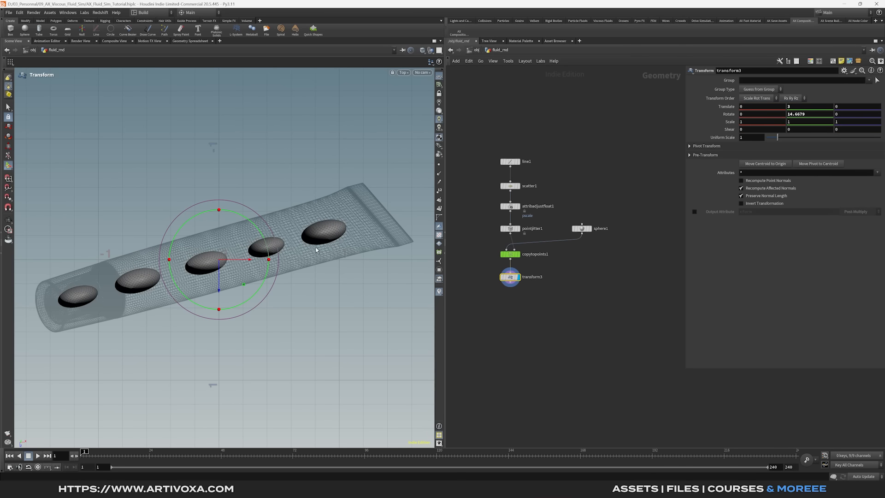
pyautogui.hotkey('space', '1')
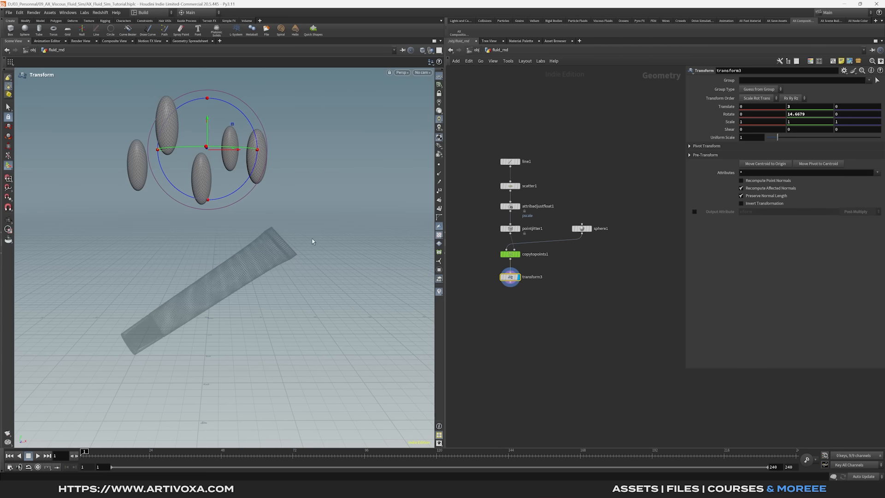
pyautogui.press('m')
pyautogui.press('m')
pyautogui.moveTo(209, 164)
pyautogui.keyDown('alt'); pyautogui.mouseDown()
pyautogui.moveTo(234, 182)
pyautogui.moveTo(209, 161)
pyautogui.moveTo(214, 151)
pyautogui.mouseUp(); pyautogui.keyUp('alt')
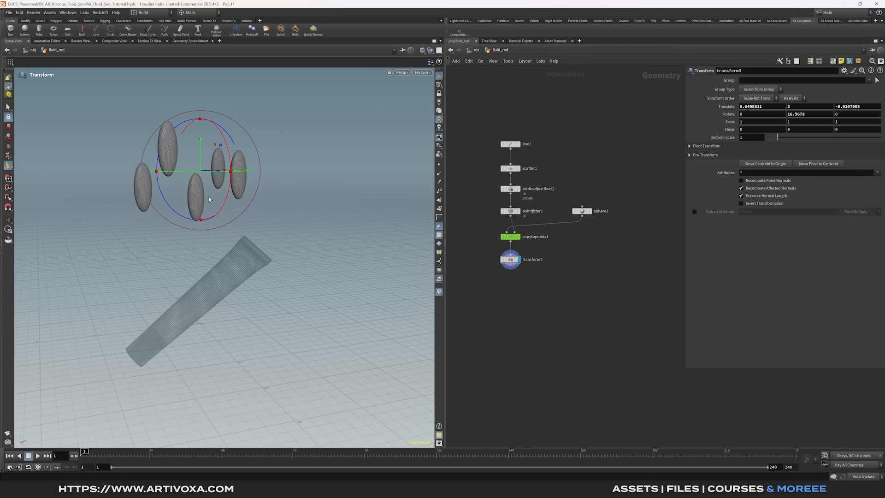
pyautogui.press('Escape')
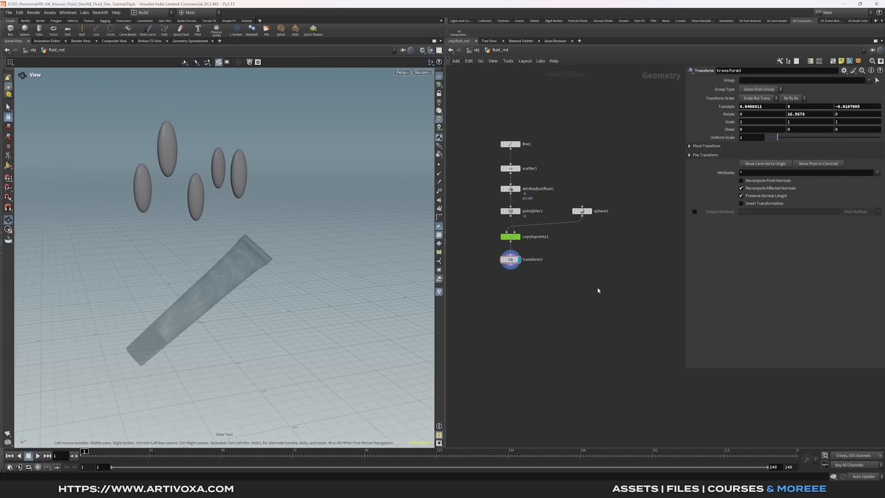
# Add a Points from Volume node fed by the new Transform node.
pyautogui.press('Tab')
pyautogui.write('poi')
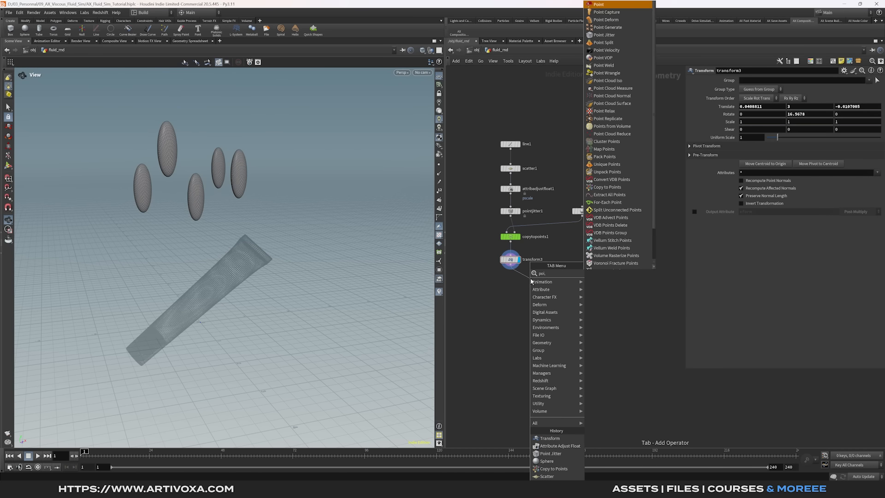
pyautogui.write('nts f')
pyautogui.press('Return')
pyautogui.moveTo(532, 279)
pyautogui.mouseDown()
pyautogui.moveTo(546, 283)
pyautogui.moveTo(526, 299)
pyautogui.mouseUp()
# Add a Voronoi Fracture node with the transformed ellipsoids as geometry and the Points from Volume output as cell points.
pyautogui.press('Tab')
pyautogui.press('Escape')
pyautogui.press('Tab')
pyautogui.write('vor')
pyautogui.press('Down')
pyautogui.press('Return')
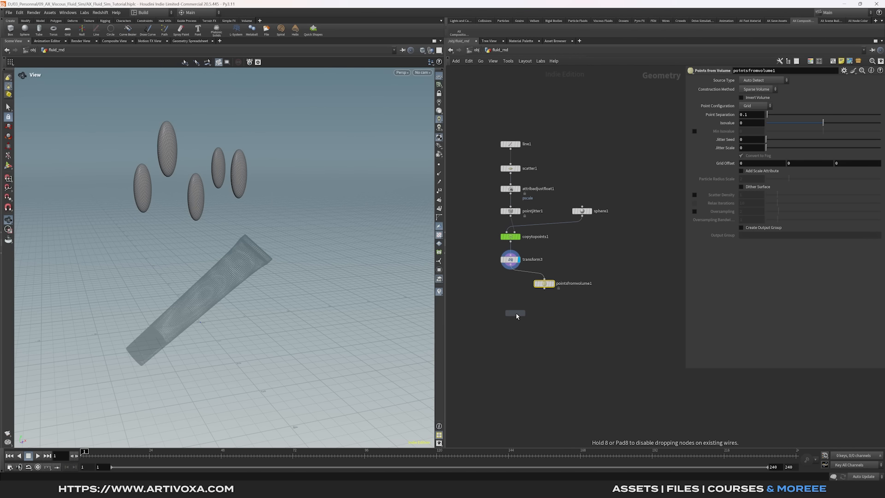
pyautogui.click(511, 322)
pyautogui.moveTo(515, 267); pyautogui.dragTo(507, 319)
pyautogui.moveTo(545, 286); pyautogui.dragTo(497, 324)
# Add an Exploded View node after the Voronoi Fracture and display it to inspect the fractured pieces.
pyautogui.write('expl')
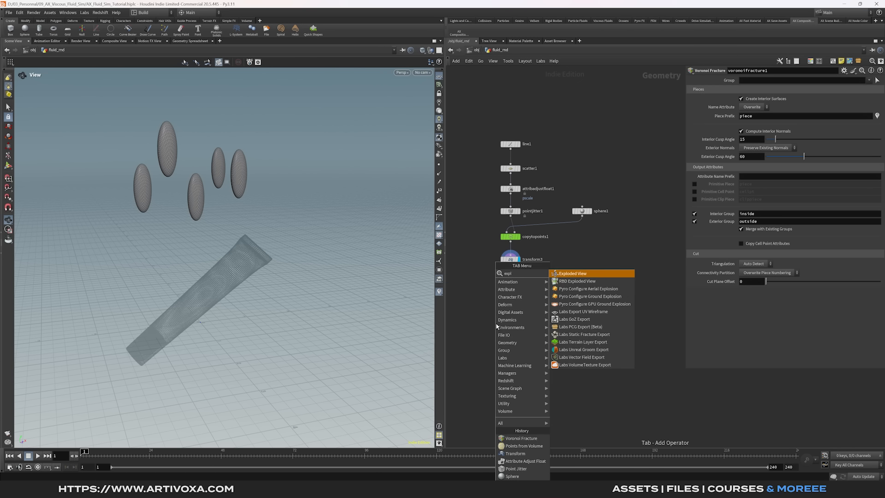
pyautogui.press('Return')
pyautogui.moveTo(544, 349); pyautogui.dragTo(571, 356, button='middle')
pyautogui.moveTo(528, 340); pyautogui.dragTo(486, 343)
pyautogui.click(489, 338)
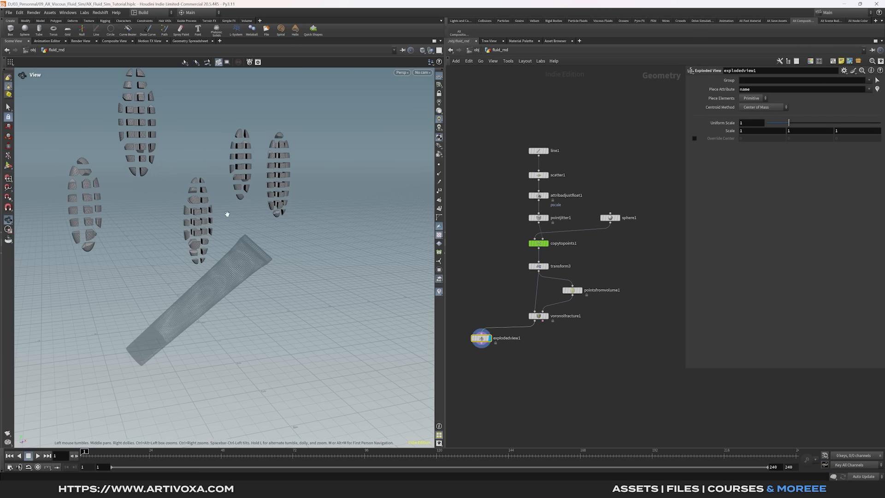
pyautogui.moveTo(189, 201); pyautogui.dragTo(159, 156)
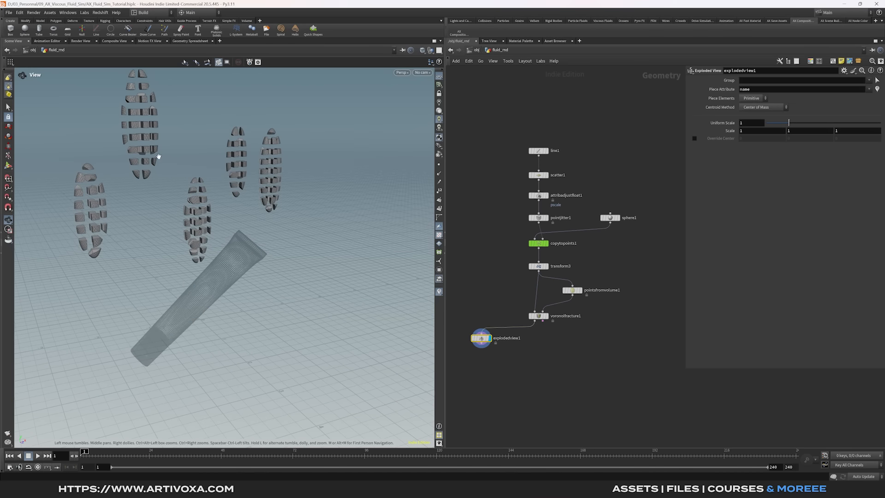
pyautogui.moveTo(203, 188); pyautogui.dragTo(206, 198)
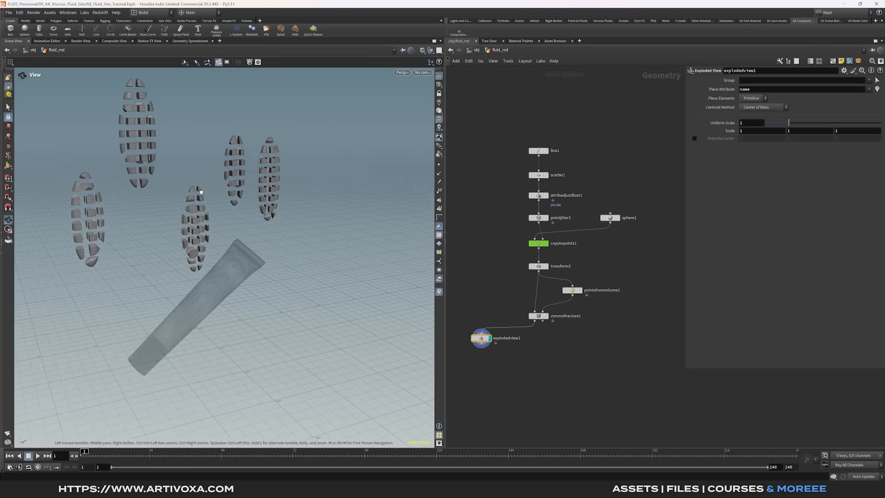
# Set the Points from Volume node's point separation to 0.2.
pyautogui.click(572, 291)
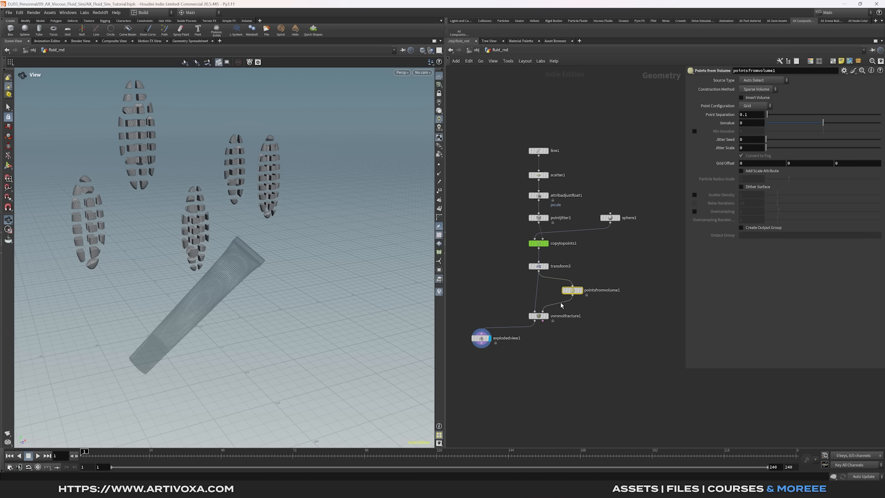
pyautogui.click(755, 116)
pyautogui.write('2')
pyautogui.press('Return')
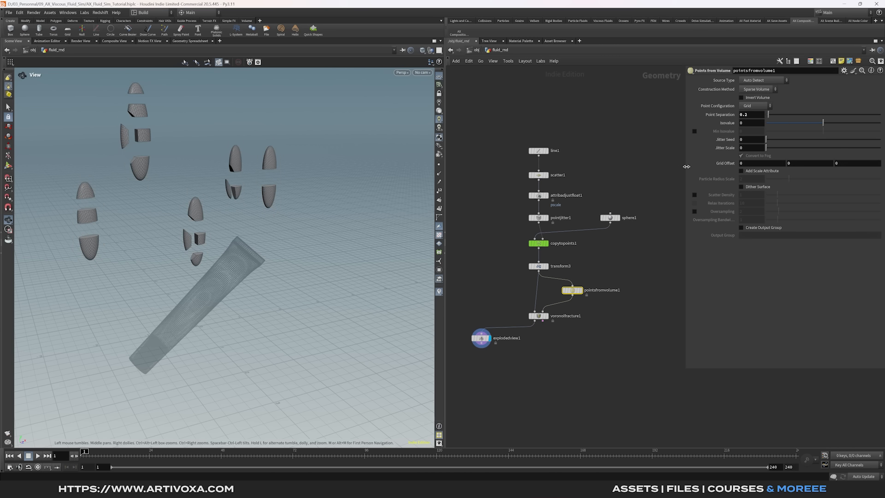
# Set the Points from Volume node's jitter seed to 2.15 and its jitter scale to 0.2.
pyautogui.doubleClick(758, 140)
pyautogui.write('2.15')
pyautogui.press('Return')
pyautogui.doubleClick(755, 148)
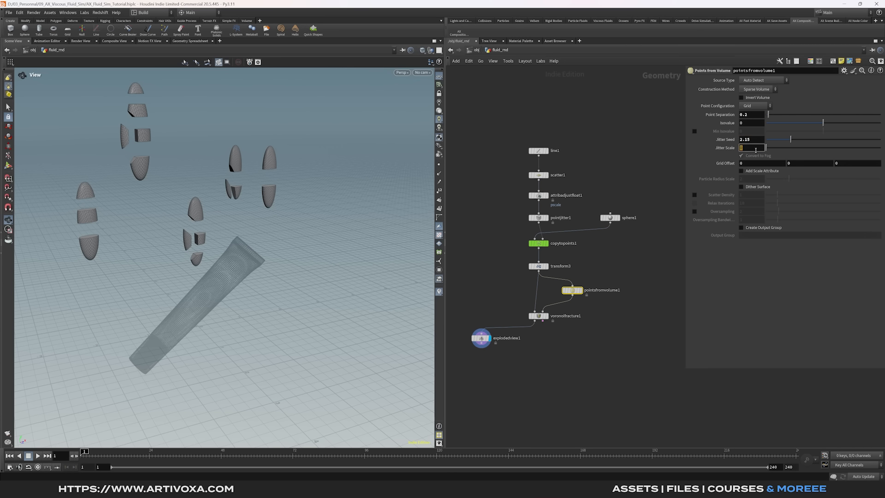
pyautogui.press('Return')
pyautogui.moveTo(791, 139); pyautogui.dragTo(788, 142)
pyautogui.hotkey('ctrl', 'z')
# Add a Connectivity node after the Voronoi Fracture, on a branch separate from the Exploded View.
pyautogui.moveTo(540, 332); pyautogui.dragTo(546, 309, button='middle')
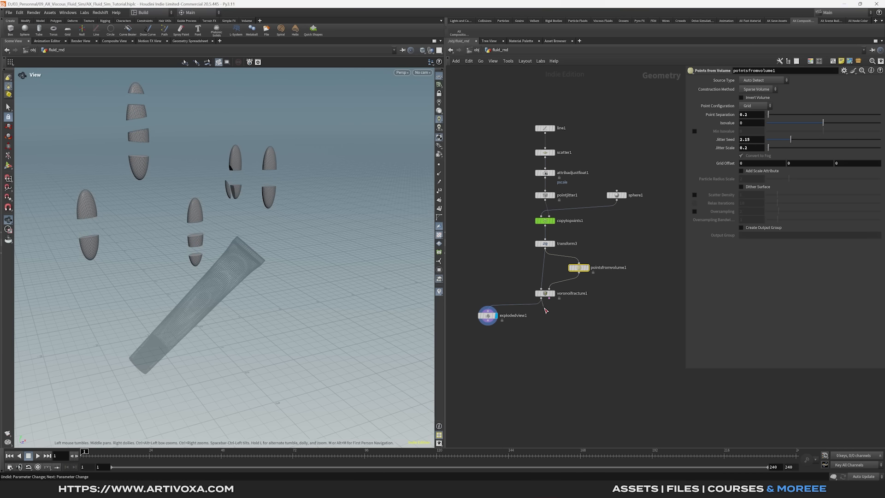
pyautogui.press('Tab')
pyautogui.write('conn')
pyautogui.press('Return')
pyautogui.click(546, 309)
pyautogui.click(870, 80)
pyautogui.click(862, 95)
# Add an Attribute Transfer node with the Blast output as its first input and the Connectivity output as its second.
pyautogui.moveTo(603, 323); pyautogui.dragTo(594, 309, button='middle')
pyautogui.press('Tab')
pyautogui.write('attrtr')
pyautogui.press('Return')
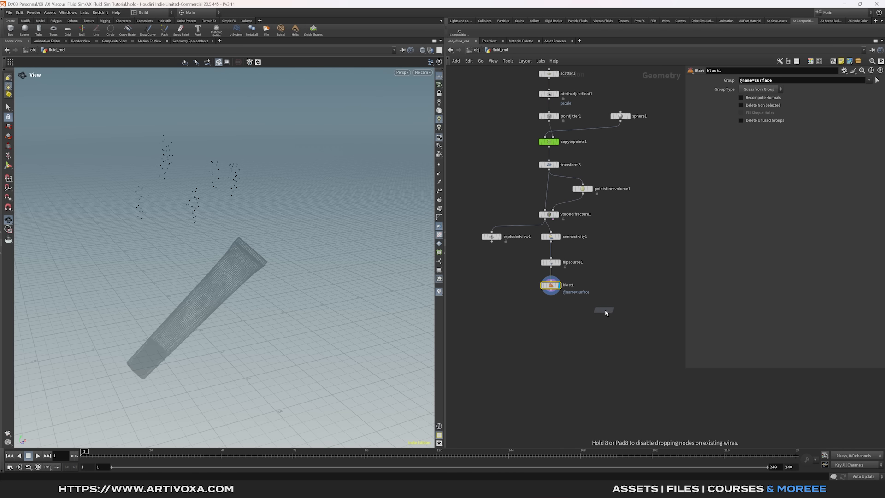
pyautogui.click(606, 313)
pyautogui.moveTo(551, 296); pyautogui.dragTo(601, 305)
pyautogui.moveTo(551, 241); pyautogui.dragTo(610, 305)
# Display the Attribute Transfer node and limit the transfer to the class point attribute.
pyautogui.moveTo(605, 311); pyautogui.dragTo(609, 309)
pyautogui.click(618, 309)
pyautogui.click(695, 134)
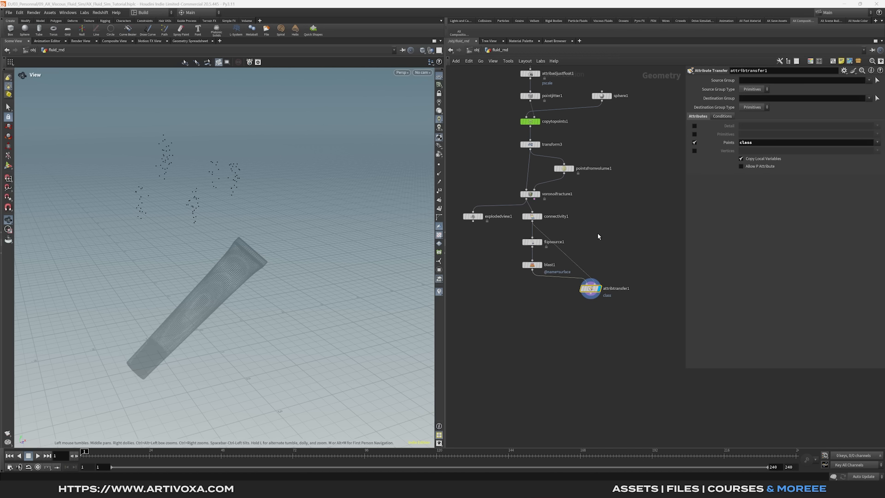
# Add a Color node after the Attribute Transfer node and display it.
pyautogui.moveTo(591, 231); pyautogui.dragTo(584, 234)
pyautogui.click(532, 242)
pyautogui.rightClick(591, 293)
pyautogui.write('color')
pyautogui.press('Return')
pyautogui.click(593, 316)
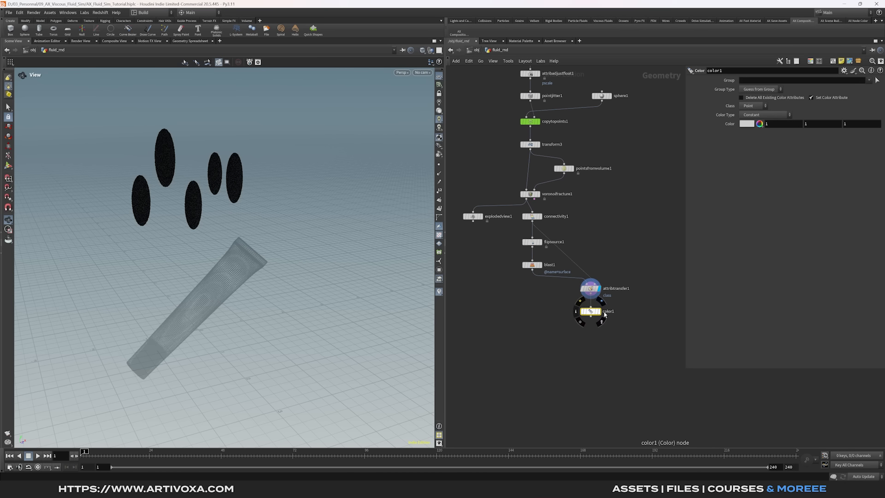
# Set the Color node's color type to Random from Attribute, driven by the class attribute.
pyautogui.click(759, 116)
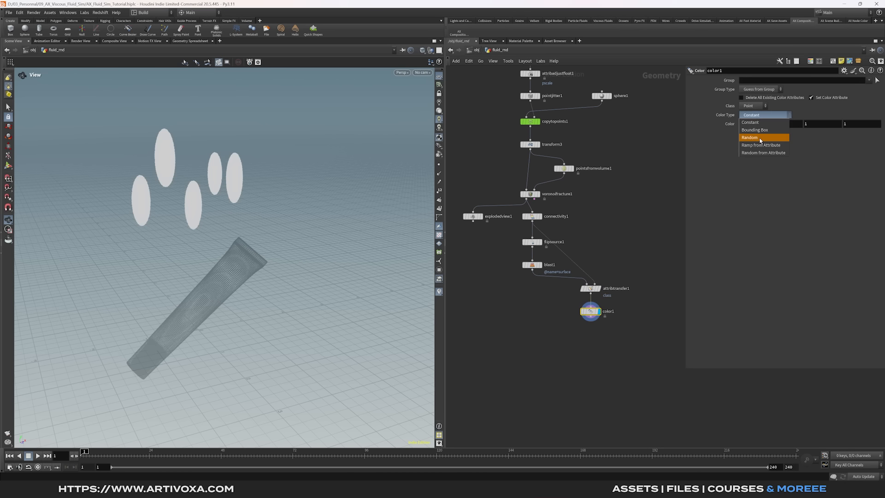
pyautogui.click(762, 153)
pyautogui.click(877, 133)
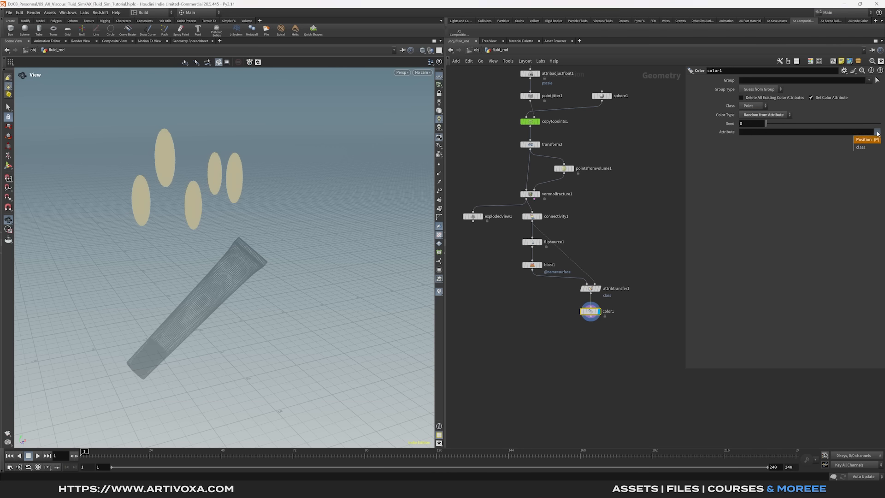
pyautogui.click(862, 144)
pyautogui.moveTo(152, 183)
pyautogui.mouseDown()
pyautogui.moveTo(162, 175)
pyautogui.moveTo(154, 184)
pyautogui.mouseUp()
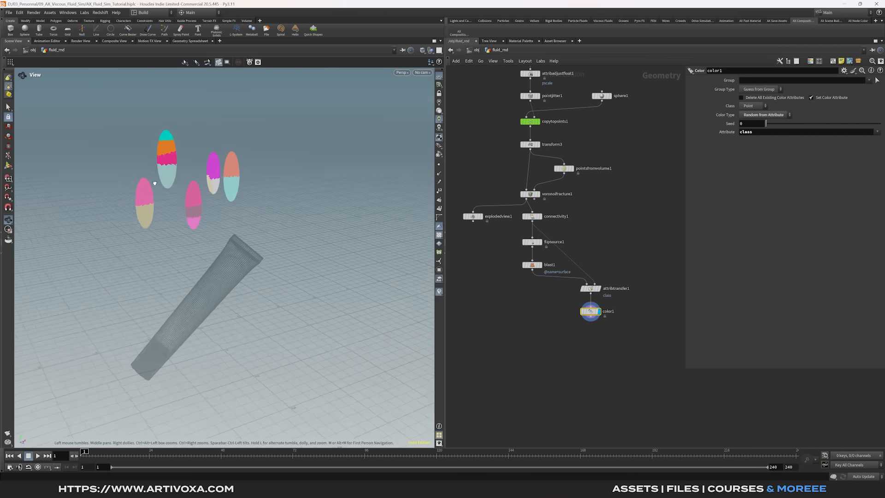
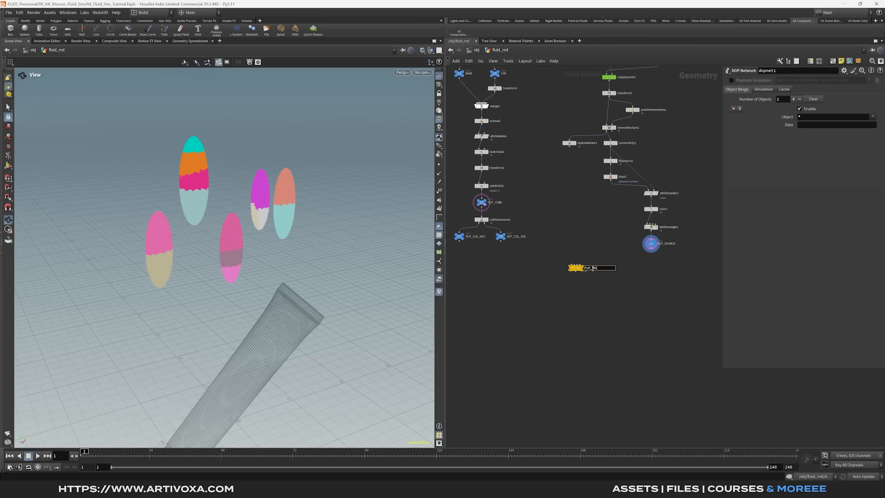
# Name the DOP Network FLIP_SIM and add a FLIP Solver inside it.
pyautogui.press('Return')
pyautogui.doubleClick(576, 267)
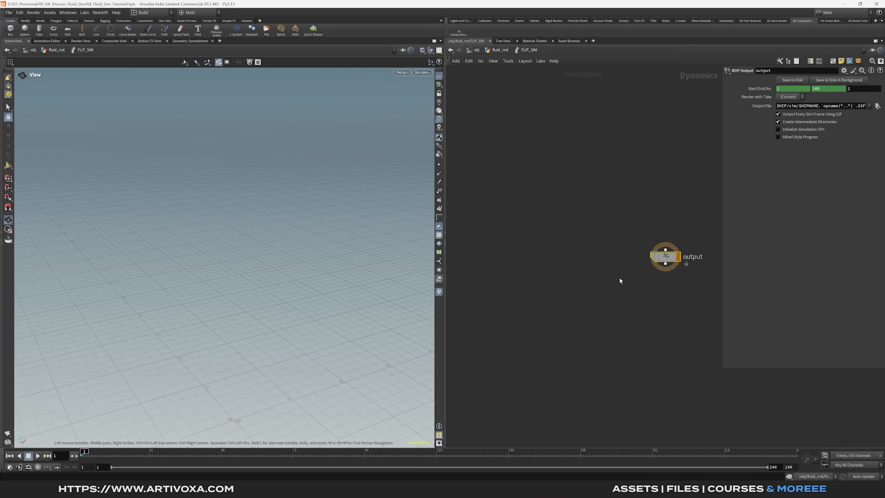
pyautogui.press('Tab')
pyautogui.write('flips')
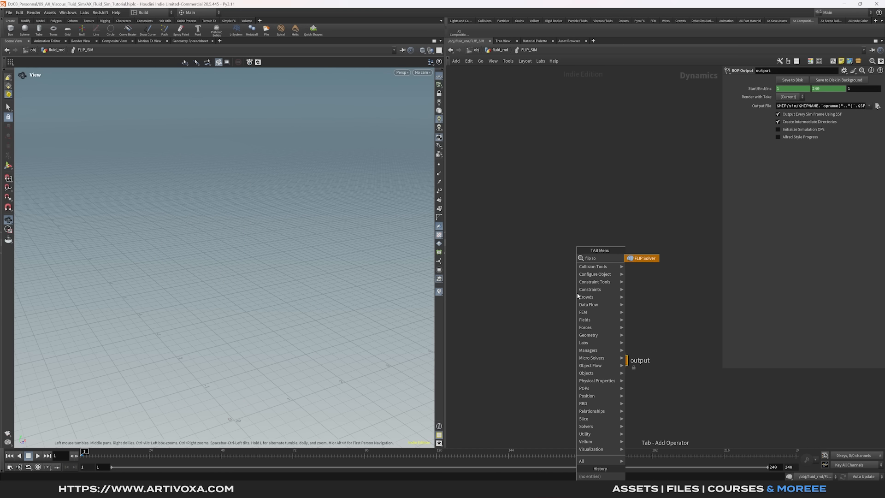
pyautogui.press('Return')
pyautogui.click(614, 238)
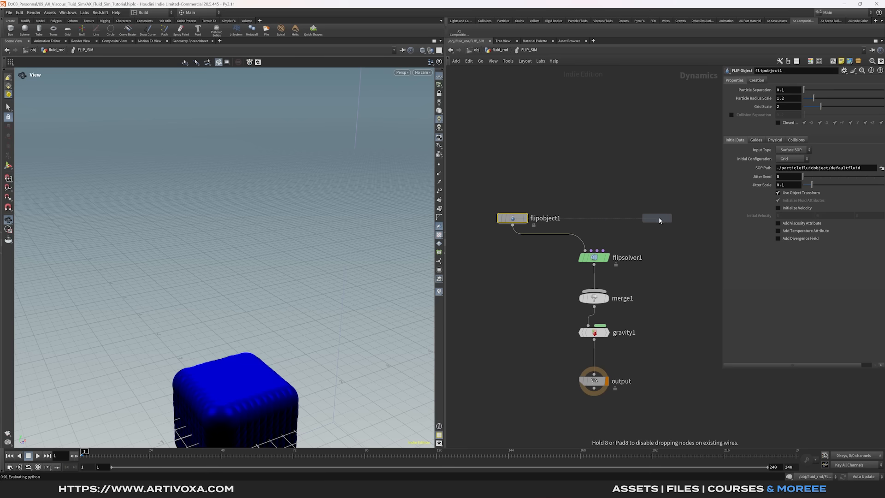
# Place a Volume Source node and wire it into the FLIP Solver's last input.
pyautogui.click(659, 218)
pyautogui.moveTo(660, 227); pyautogui.dragTo(614, 251)
# Add a Static Object node and wire it into the Merge, reversing the inputs so it comes before the FLIP Solver.
pyautogui.press('Tab')
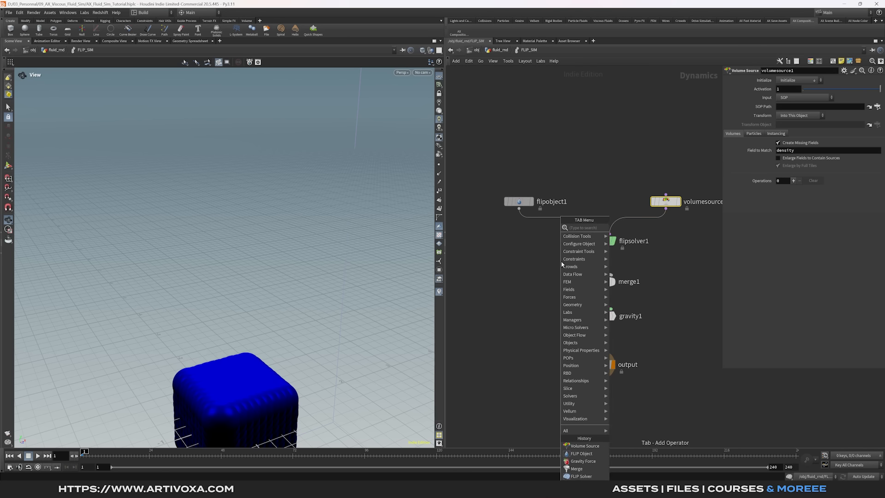
pyautogui.write('stat')
pyautogui.press('Return')
pyautogui.click(518, 248)
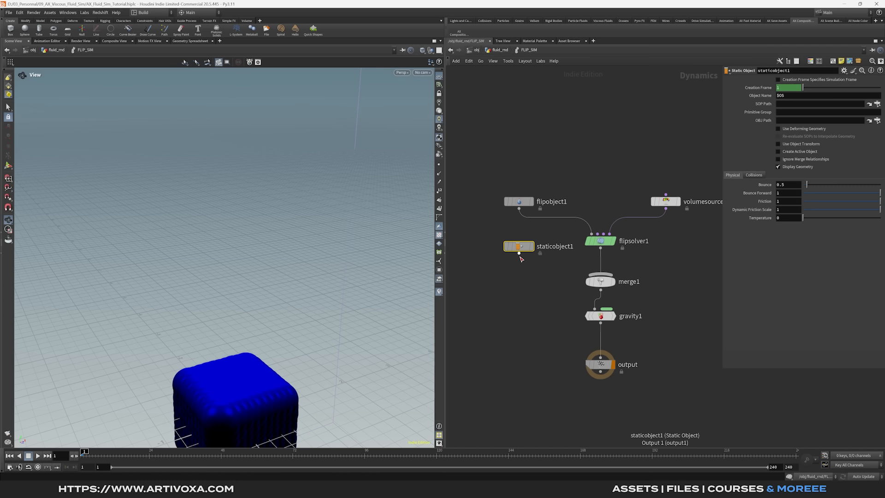
pyautogui.moveTo(520, 253); pyautogui.dragTo(580, 290)
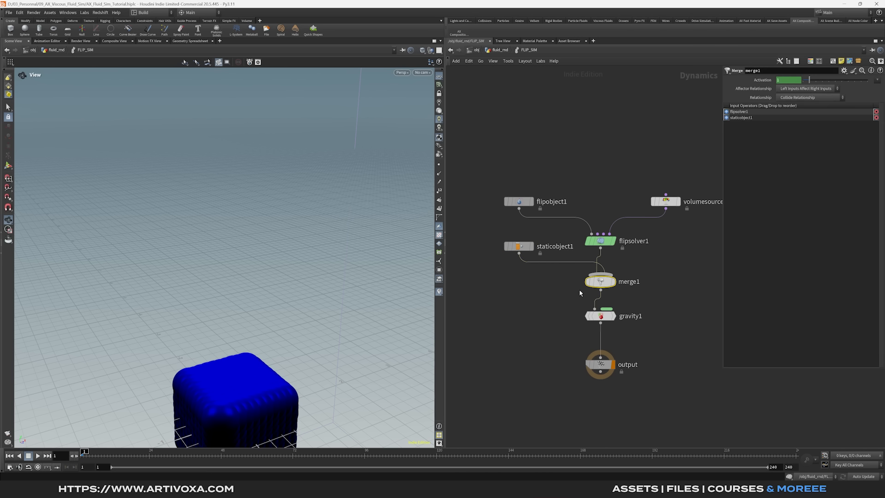
pyautogui.hotkey('shift', 'r')
# Set the Static Object's SOP path to /obj/fluid_rnd/OUT_COL_GEO.
pyautogui.moveTo(511, 223); pyautogui.dragTo(493, 270)
pyautogui.moveTo(524, 288); pyautogui.dragTo(487, 279, button='middle')
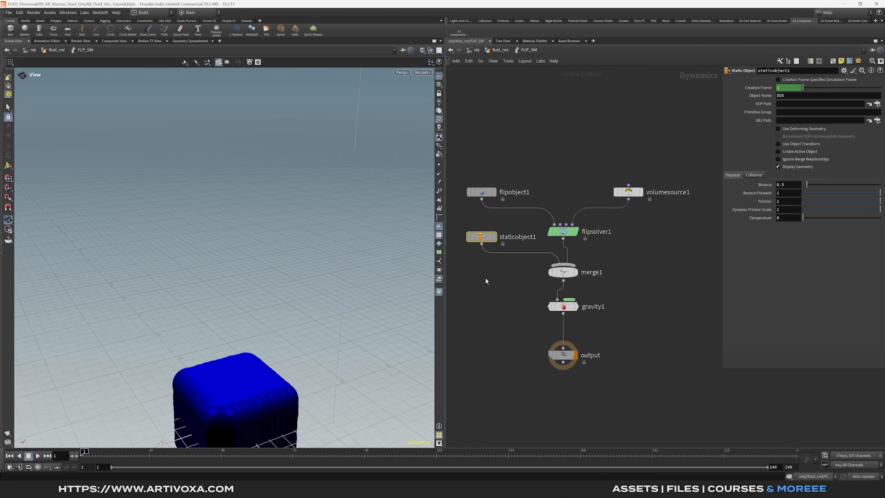
pyautogui.scroll(-3, 261, 351)
pyautogui.moveTo(261, 351); pyautogui.dragTo(255, 309, button='middle')
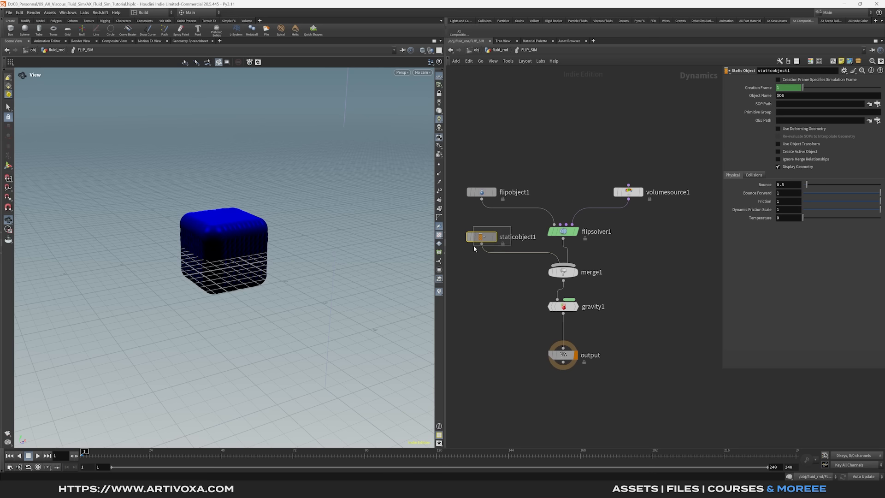
pyautogui.moveTo(723, 257); pyautogui.dragTo(675, 240)
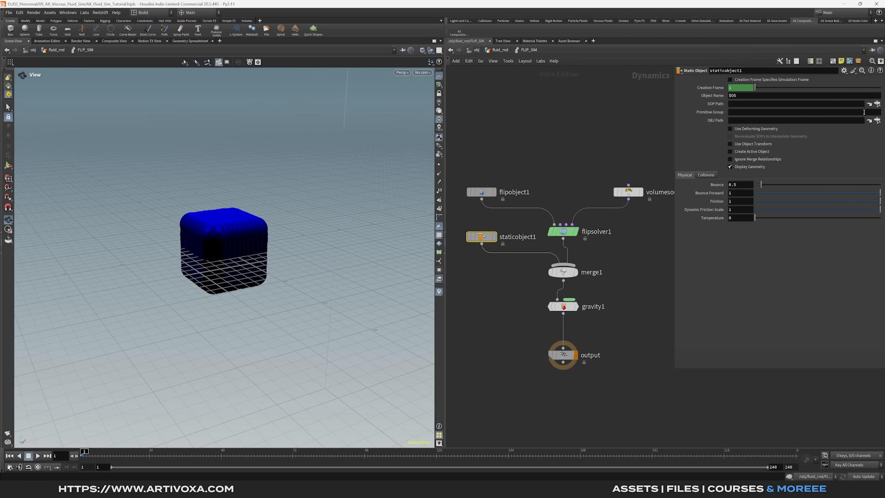
pyautogui.click(878, 104)
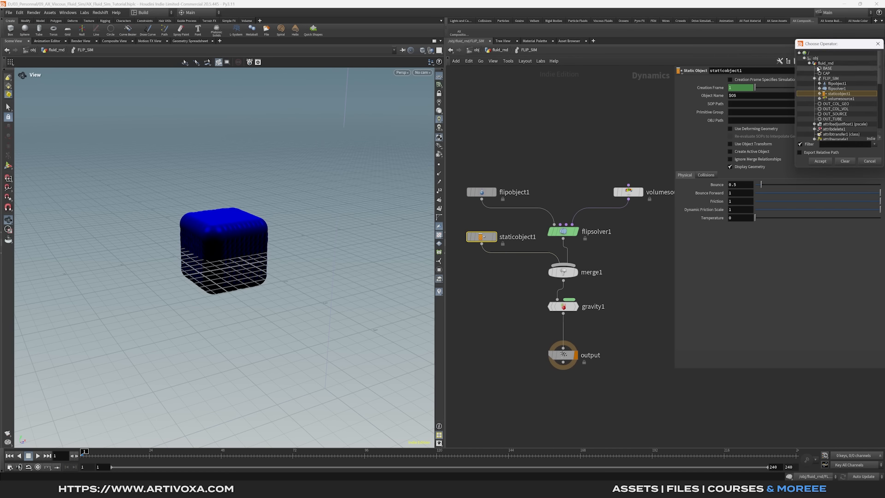
pyautogui.click(836, 103)
pyautogui.click(820, 161)
# Set the Static Object's collision detection to Use Volume Collisions and its volume mode to Volume Sample.
pyautogui.click(706, 174)
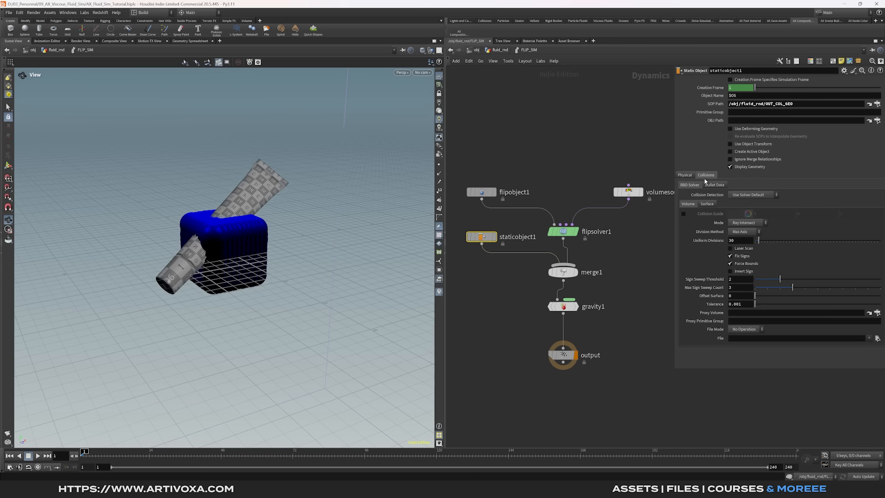
pyautogui.click(748, 196)
pyautogui.click(756, 214)
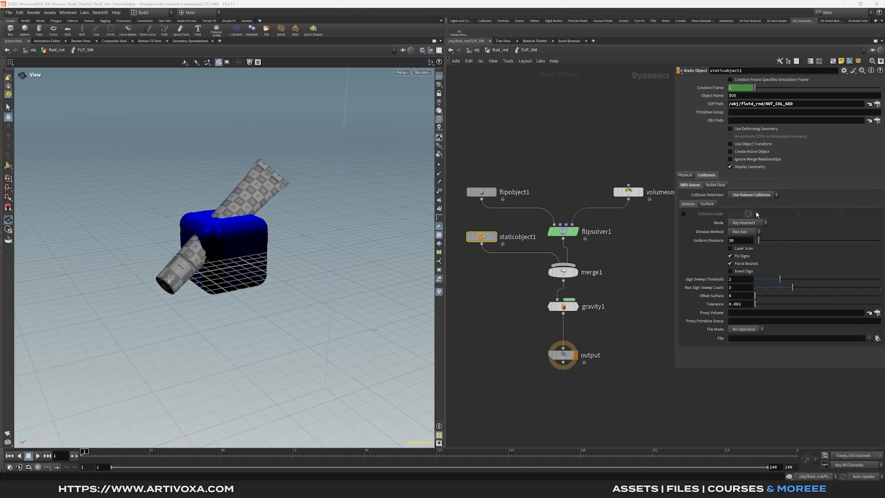
pyautogui.click(739, 223)
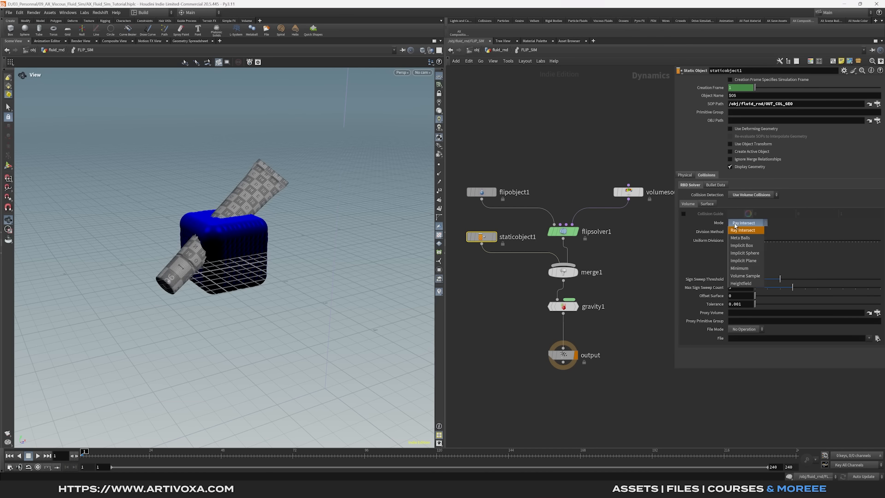
pyautogui.click(752, 277)
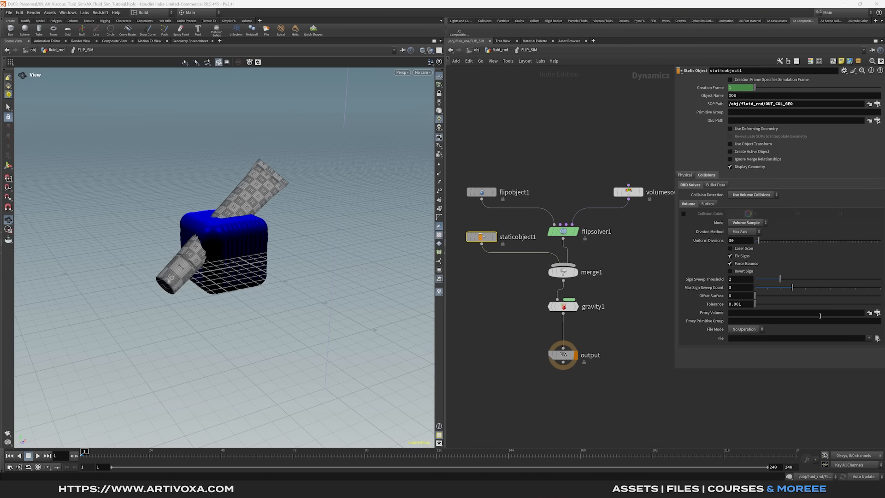
# Assign /obj/fluid_rnd/OUT_COL_VOL as the Static Object's proxy volume.
pyautogui.click(877, 313)
pyautogui.click(836, 320)
pyautogui.click(821, 372)
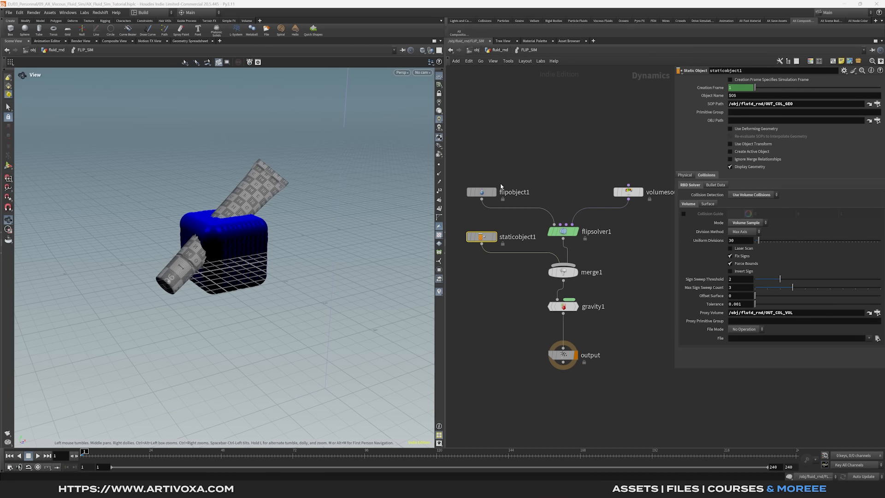
# Clear the FLIP Object's default SOP path so it has no initial fluid.
pyautogui.moveTo(516, 173); pyautogui.dragTo(519, 175, button='middle')
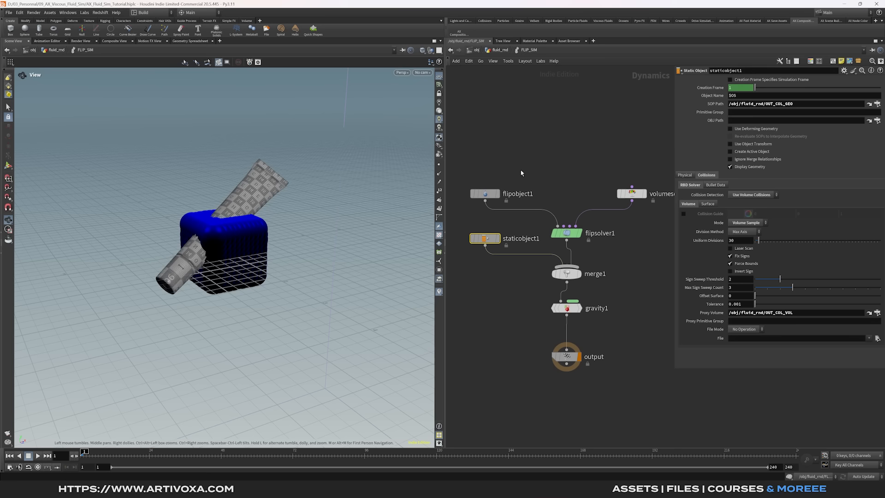
pyautogui.moveTo(531, 161); pyautogui.dragTo(480, 204)
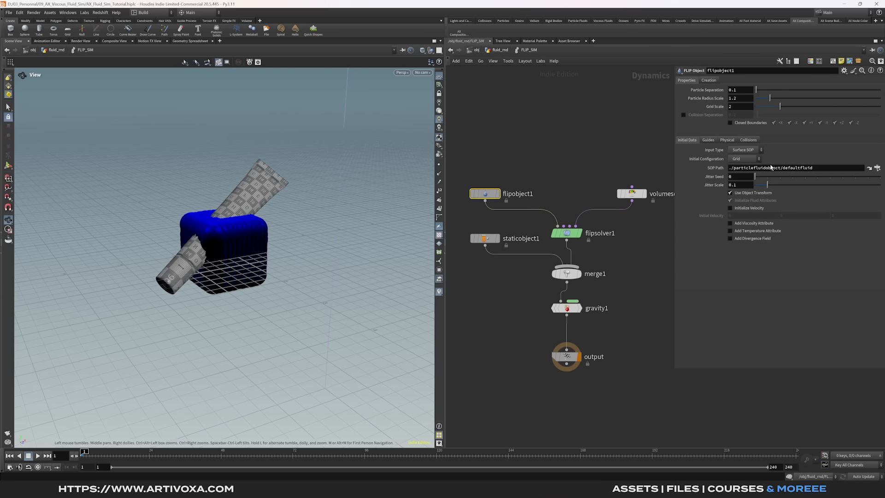
pyautogui.tripleClick(773, 167)
pyautogui.press('BackSpace')
pyautogui.press('Return')
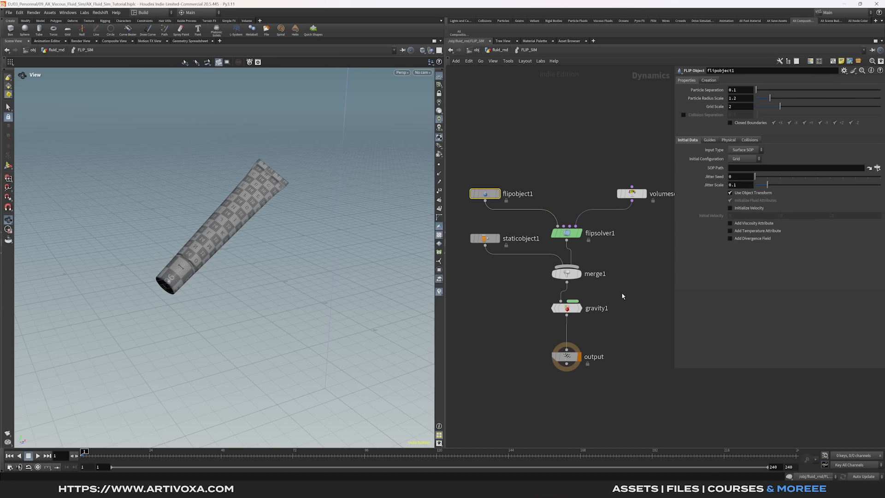
# Link the FLIP source node's voxel size to the FLIP Object's particle separation as a relative reference multiplied by 2.
pyautogui.rightClick(708, 92)
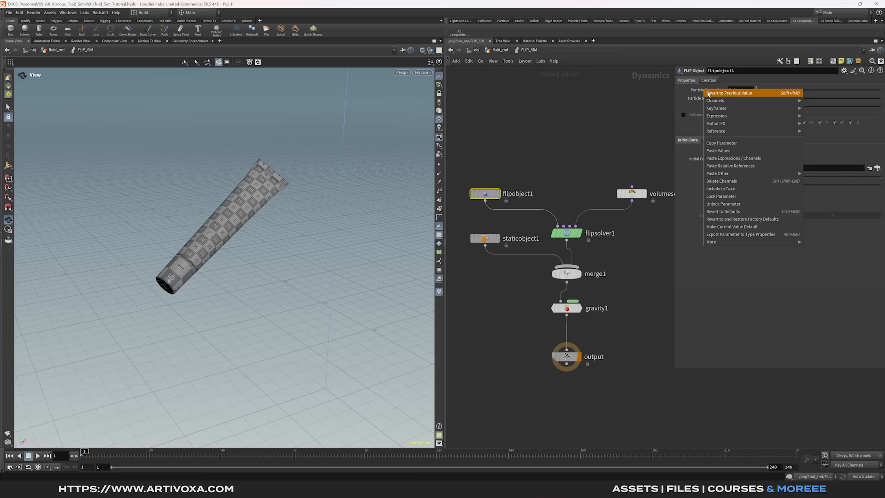
pyautogui.click(727, 144)
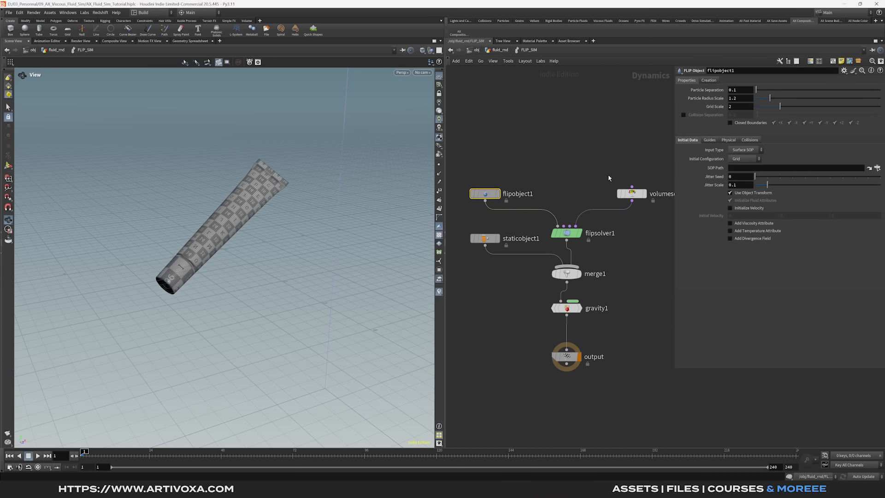
pyautogui.click(501, 50)
pyautogui.scroll(3, 610, 203)
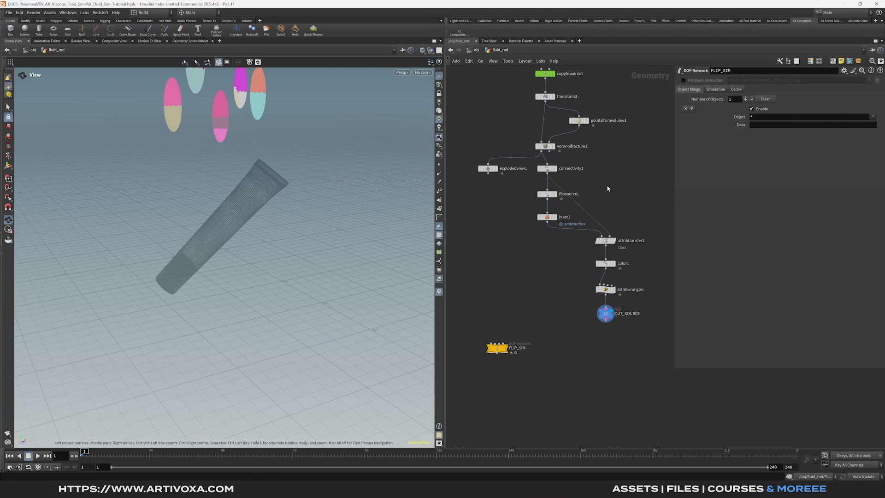
pyautogui.click(547, 194)
pyautogui.rightClick(717, 99)
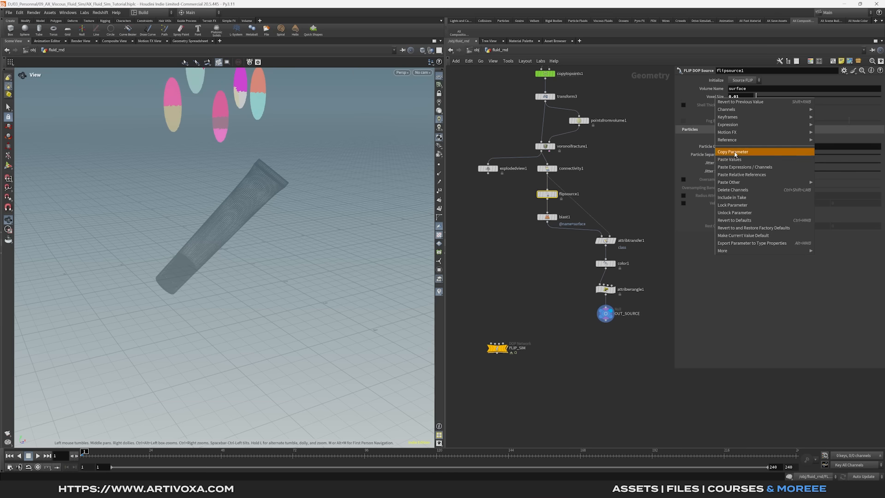
pyautogui.click(749, 170)
pyautogui.click(848, 96)
pyautogui.write('*2')
pyautogui.press('Return')
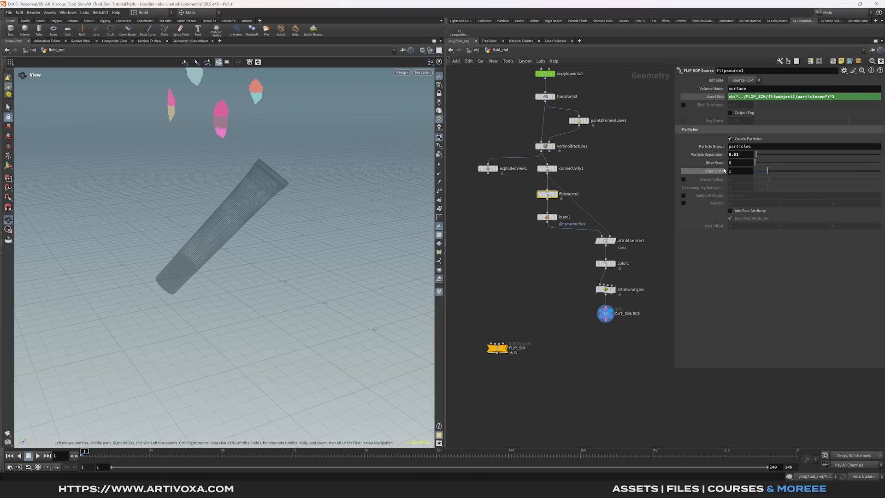
# Reference the FLIP Object's particle separation in the FLIP source's particle separation and set its jitter seed to $F.
pyautogui.rightClick(718, 156)
pyautogui.click(744, 232)
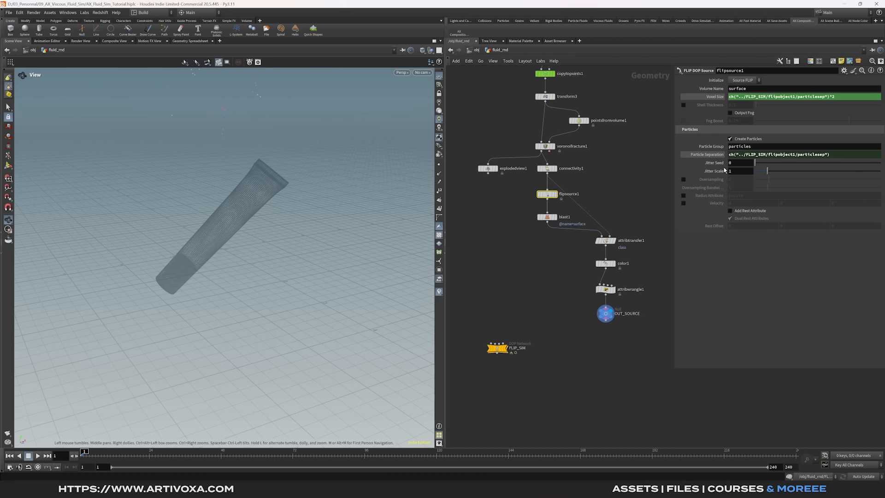
pyautogui.click(743, 164)
pyautogui.write('$F')
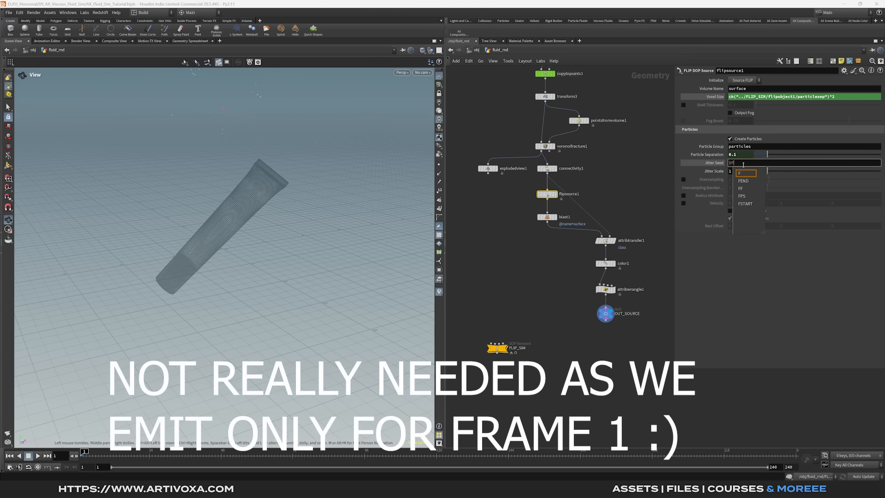
pyautogui.press('Return')
pyautogui.click(723, 163)
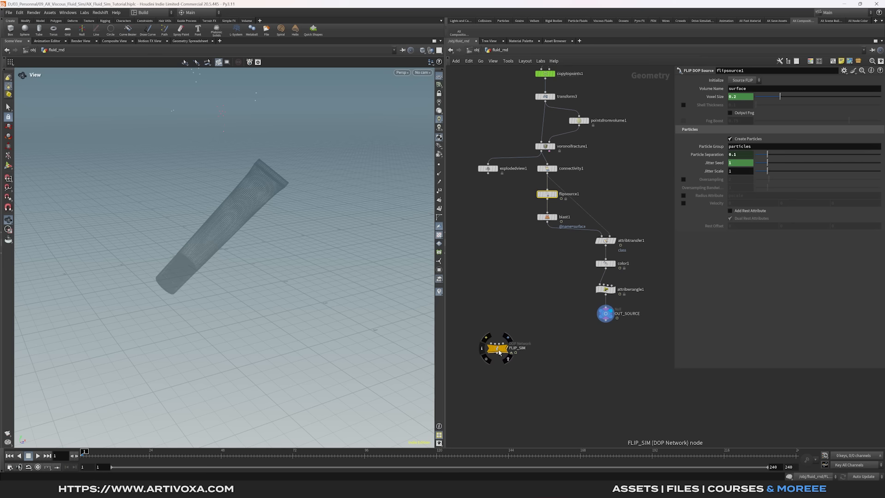
# Set the particle separation of the FLIP Object inside FLIP_SIM to 0.01.
pyautogui.doubleClick(498, 348)
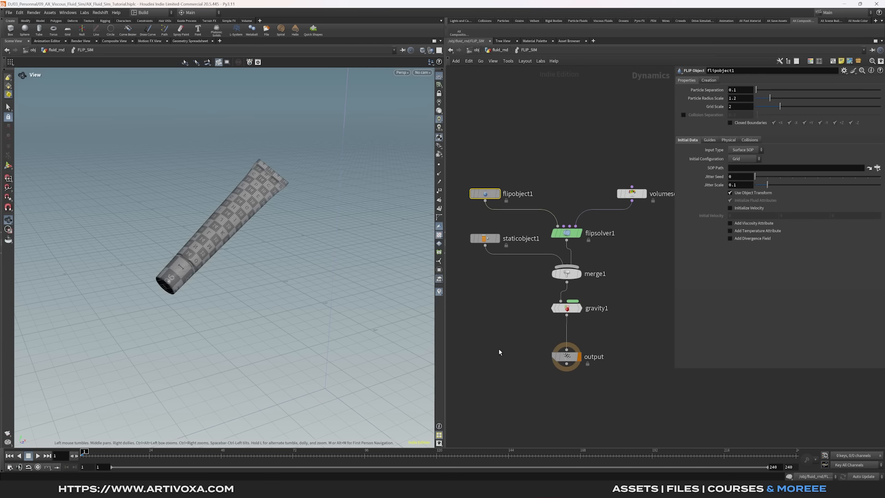
pyautogui.click(734, 91)
pyautogui.write('0')
pyautogui.press('Return')
pyautogui.scroll(-1, 222, 201)
pyautogui.moveTo(222, 201); pyautogui.dragTo(183, 297)
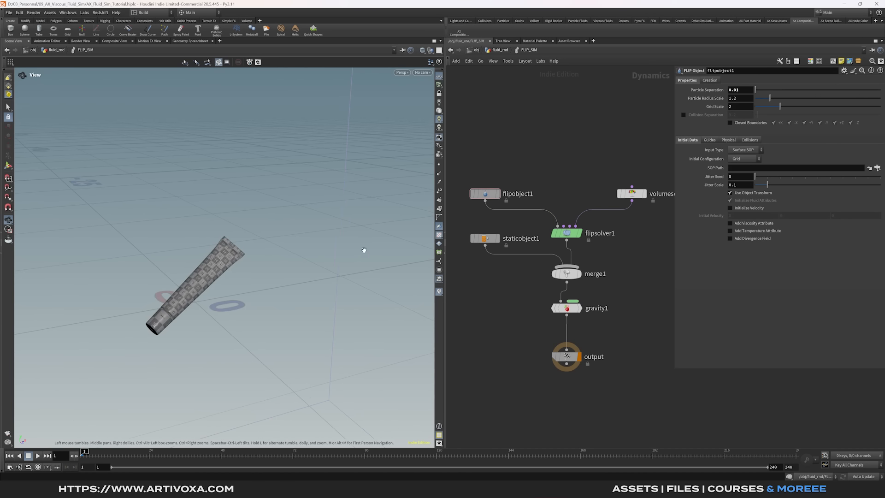
# Set the volume source's SOP path to /obj/fluid_rnd/OUT_SOURCE and initialize the node with the Source FLIP preset.
pyautogui.click(632, 194)
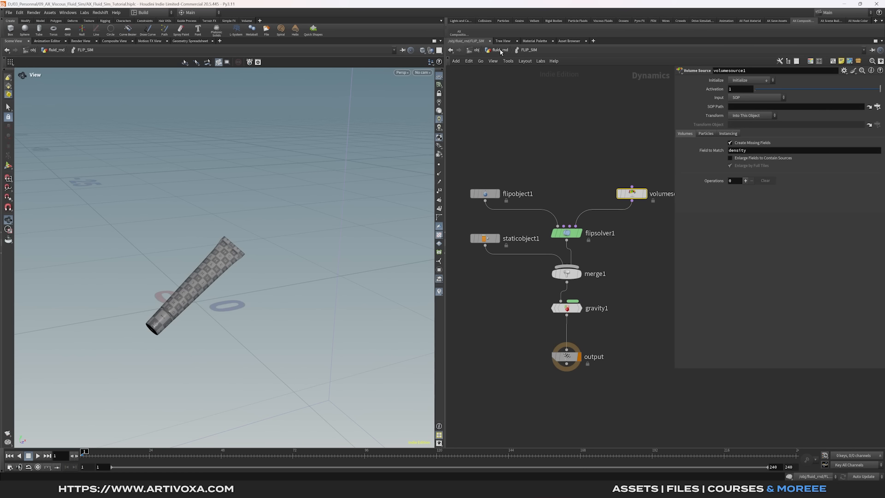
pyautogui.click(878, 106)
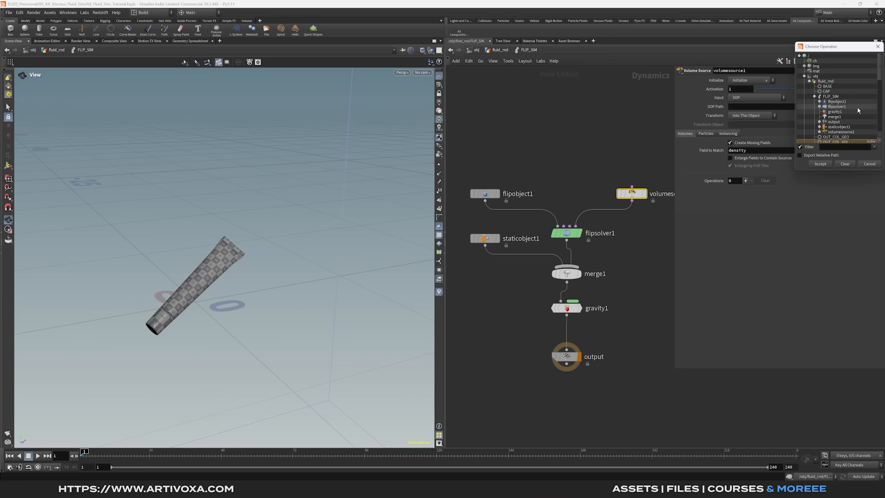
pyautogui.click(826, 117)
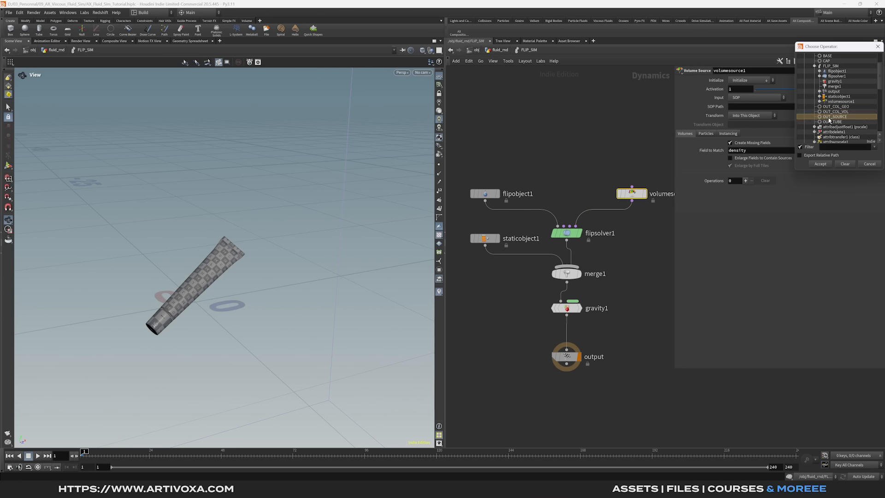
pyautogui.click(821, 164)
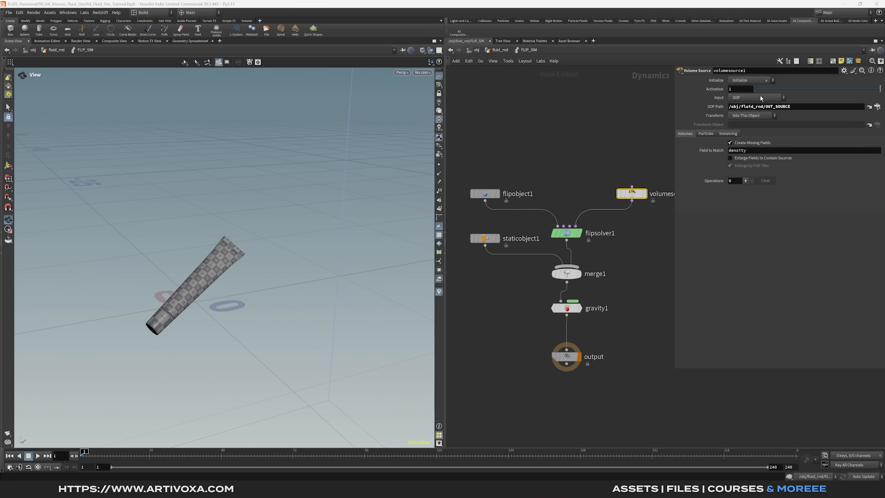
pyautogui.click(759, 82)
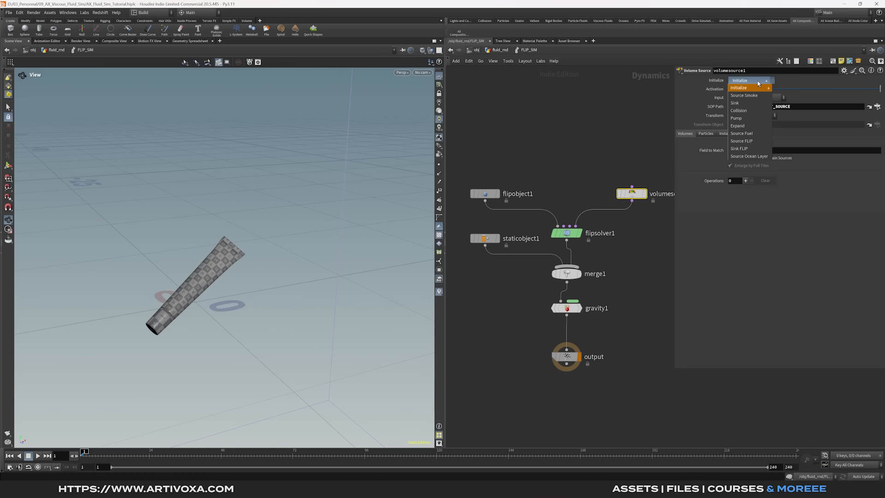
pyautogui.click(742, 140)
# Examine the sourced ellipsoid particles, the FLIP Object's particle guide settings and the extent of the solver's limit box.
pyautogui.scroll(6, 194, 229)
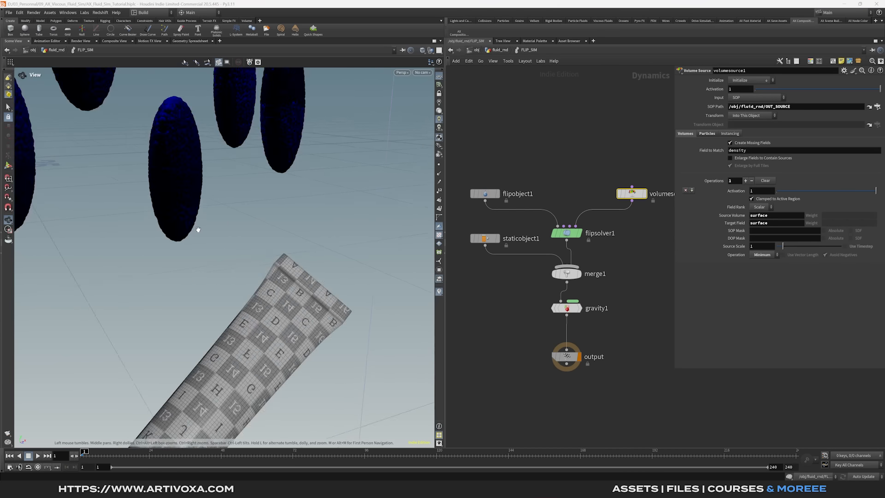
pyautogui.scroll(-8, 212, 231)
pyautogui.scroll(3, 212, 233)
pyautogui.moveTo(212, 233); pyautogui.dragTo(213, 233)
pyautogui.click(486, 194)
pyautogui.scroll(-10, 307, 197)
pyautogui.moveTo(308, 196); pyautogui.dragTo(218, 231, button='middle')
pyautogui.scroll(5, 232, 240)
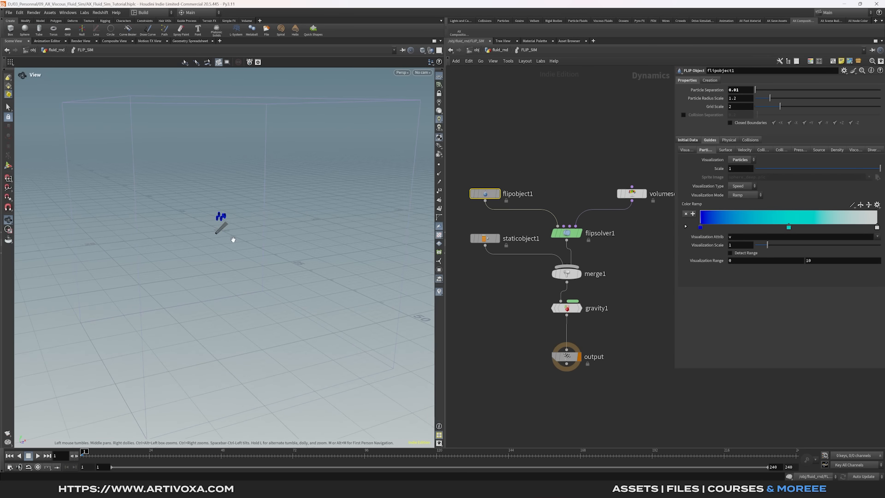
pyautogui.scroll(-3, 229, 240)
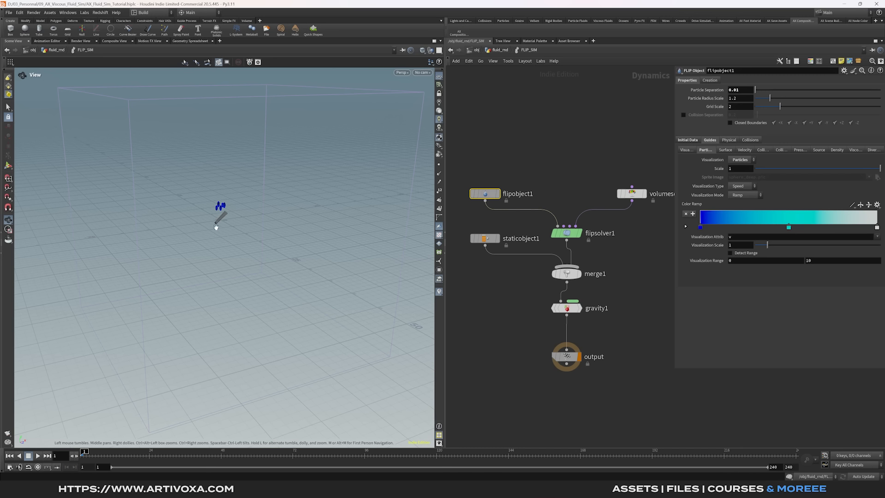
# Set the FLIP Solver's minimum substeps to 4 and maximum substeps to 5.
pyautogui.click(566, 233)
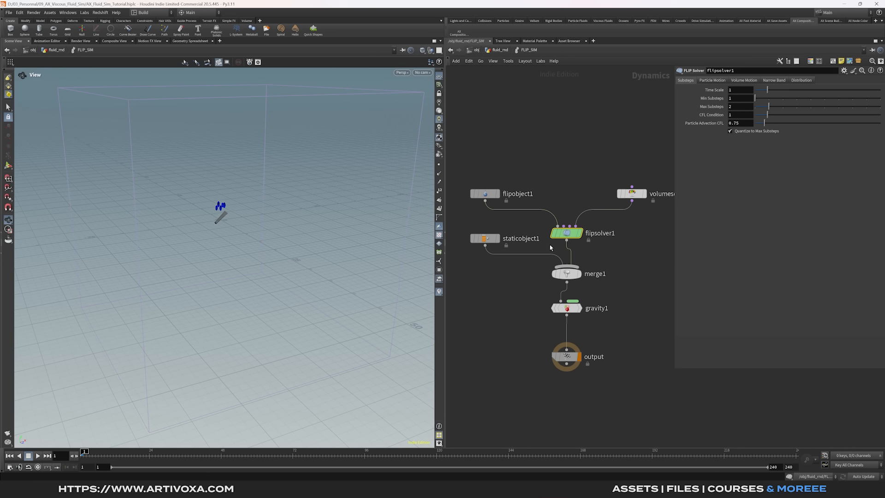
pyautogui.doubleClick(735, 99)
pyautogui.write('4')
pyautogui.press('Tab')
pyautogui.write('5')
pyautogui.press('Return')
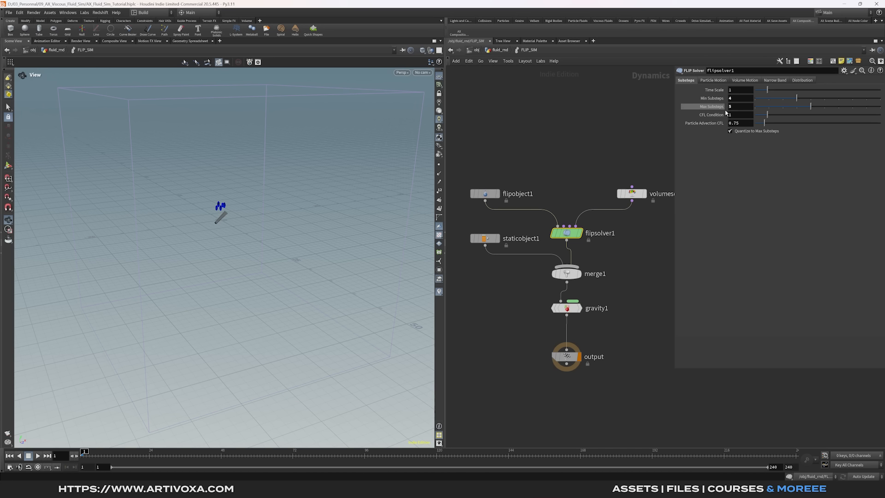
# Enable Add ID Attribute in the FLIP Solver's particle motion settings and disable Reseed Particles.
pyautogui.click(710, 80)
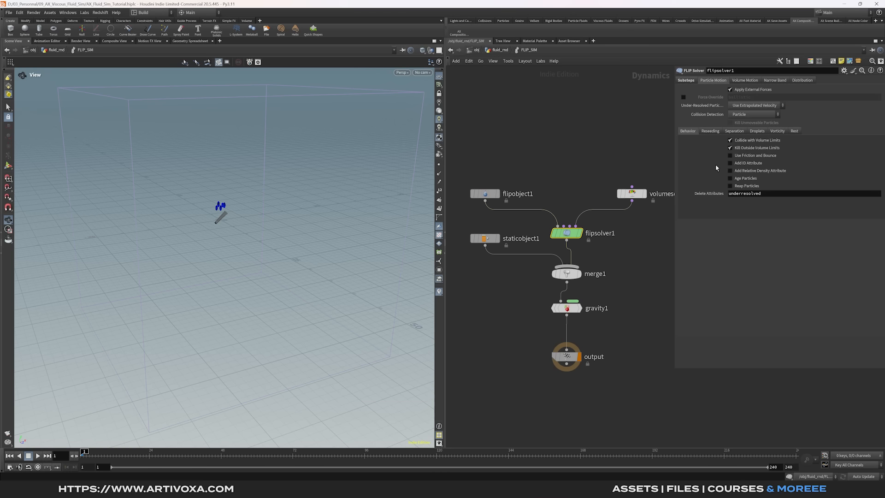
pyautogui.click(731, 164)
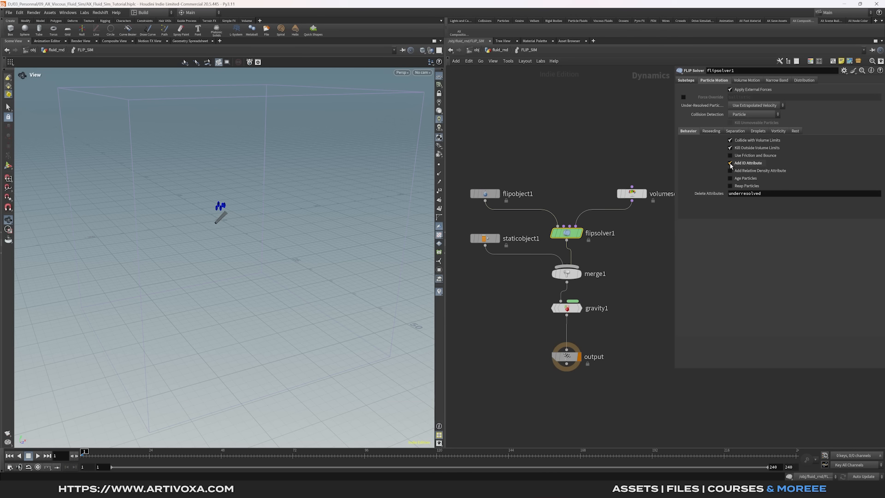
pyautogui.click(713, 132)
pyautogui.click(730, 147)
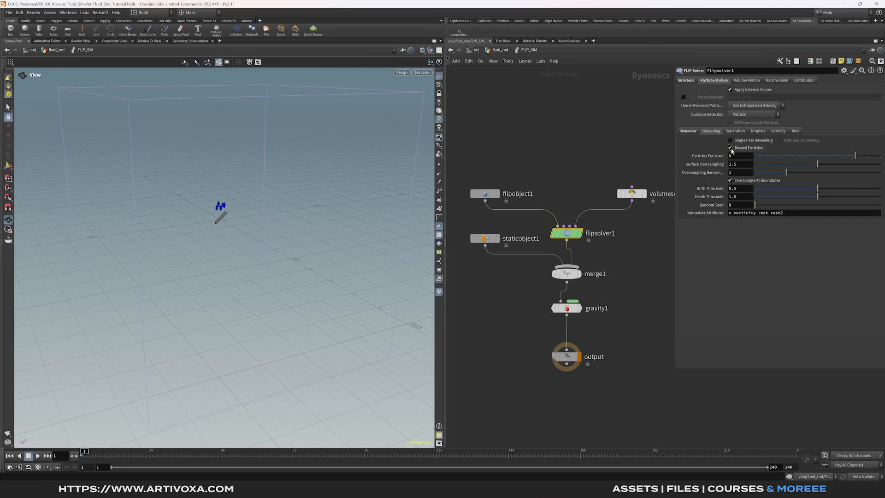
pyautogui.click(731, 148)
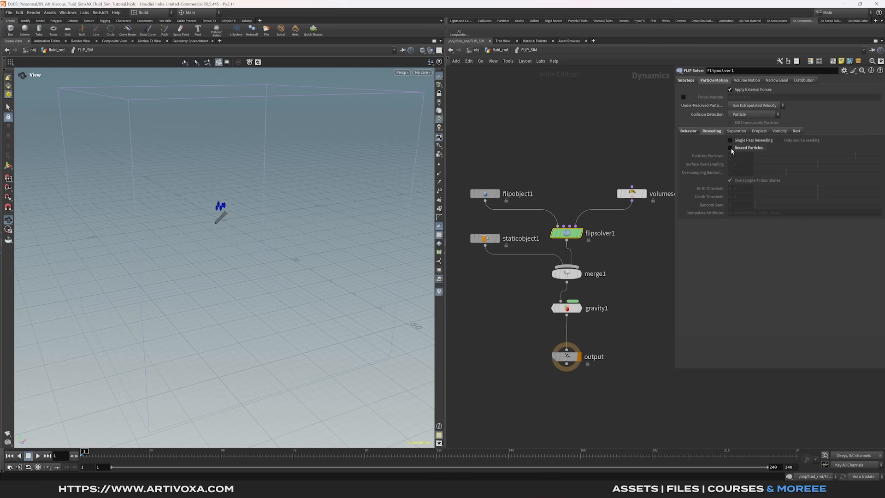
# Change the FLIP Solver's velocity transfer method to APIC (Swirly).
pyautogui.click(752, 82)
pyautogui.click(745, 90)
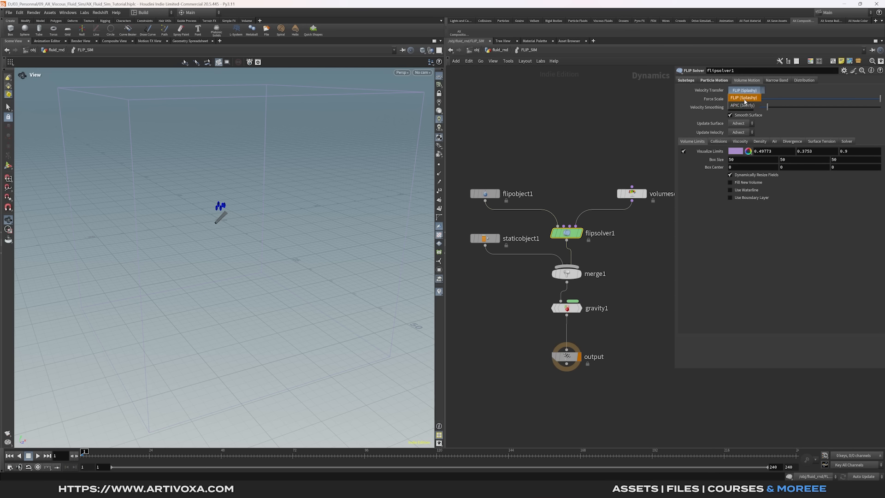
pyautogui.click(741, 106)
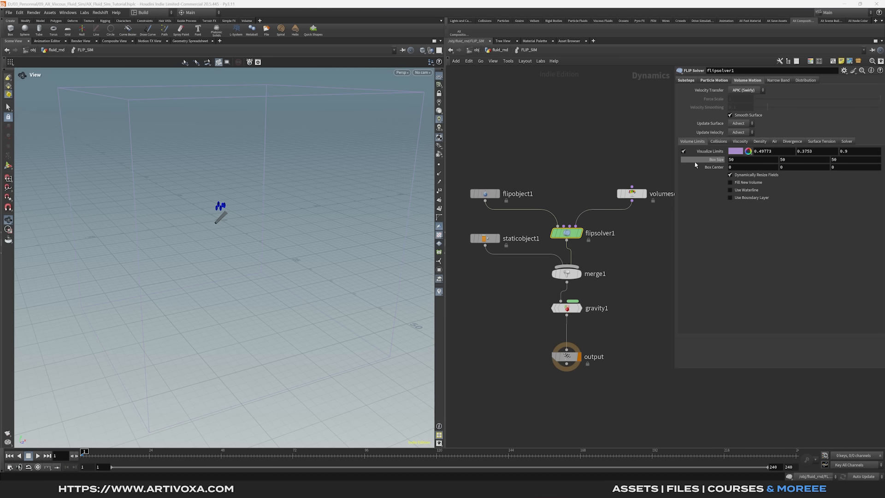
# Set the FLIP Solver's volume limits box size to 5, 7, 5 and check it around the tube and sources.
pyautogui.click(733, 159)
pyautogui.write('4')
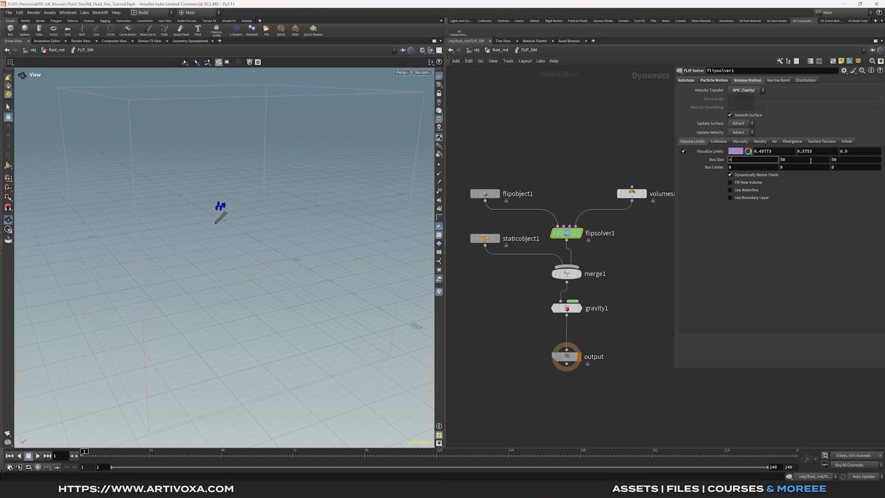
pyautogui.press('BackSpace')
pyautogui.write('5')
pyautogui.press('Tab')
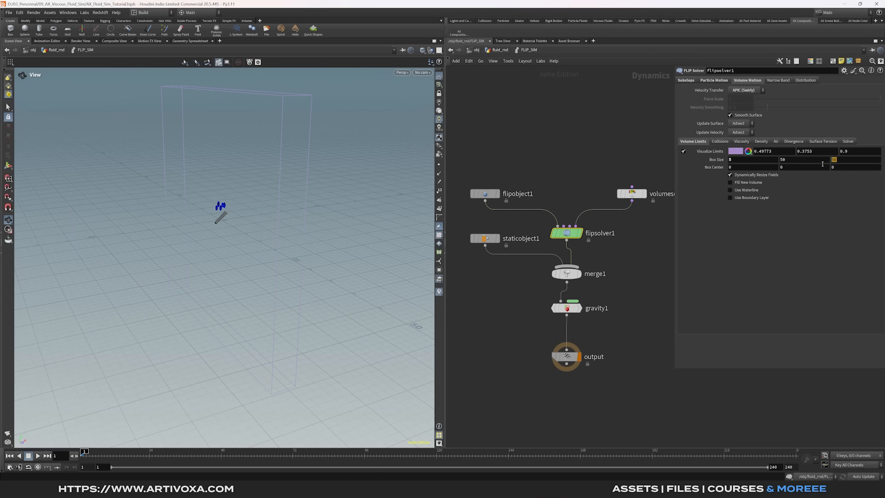
pyautogui.write('7')
pyautogui.press('Return')
pyautogui.scroll(6, 226, 226)
pyautogui.moveTo(226, 226); pyautogui.dragTo(233, 257)
pyautogui.scroll(4, 267, 218)
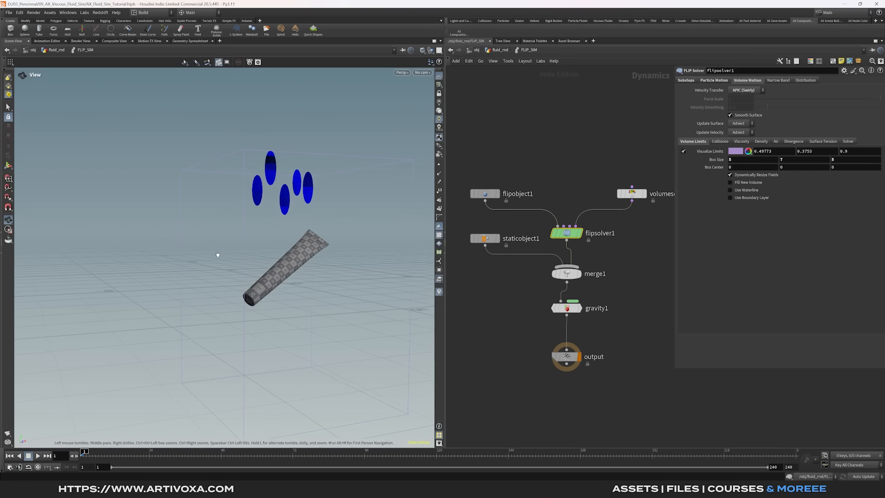
pyautogui.moveTo(218, 255); pyautogui.dragTo(276, 175)
# Set the FLIP Solver's volume limits box size to 6, 10, 6.
pyautogui.doubleClick(794, 162)
pyautogui.write('10')
pyautogui.press('Return')
pyautogui.moveTo(320, 270); pyautogui.dragTo(273, 238)
pyautogui.moveTo(737, 163); pyautogui.dragTo(717, 167)
pyautogui.write('6')
pyautogui.press('Tab')
pyautogui.press('Tab')
pyautogui.write('6')
pyautogui.press('Return')
pyautogui.moveTo(264, 229)
pyautogui.mouseDown()
pyautogui.moveTo(303, 220)
pyautogui.moveTo(302, 326)
pyautogui.moveTo(259, 249)
pyautogui.moveTo(274, 211)
pyautogui.moveTo(278, 220)
pyautogui.mouseUp()
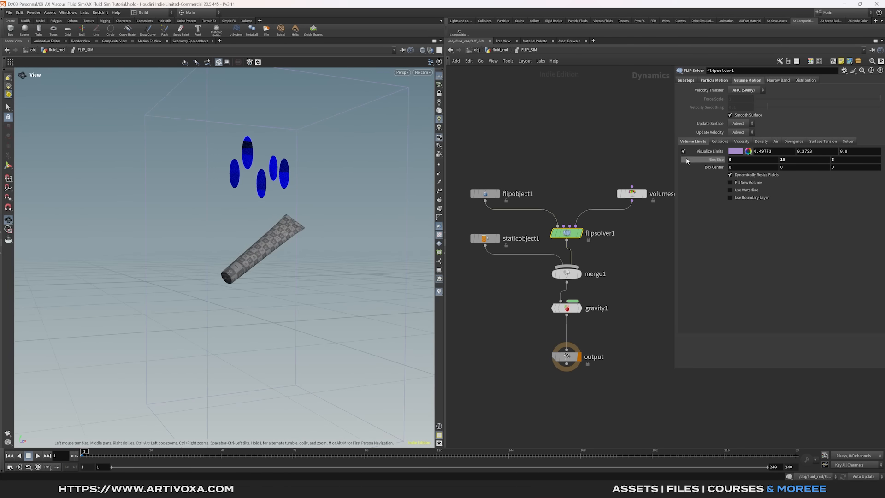
pyautogui.moveTo(258, 183); pyautogui.dragTo(263, 183)
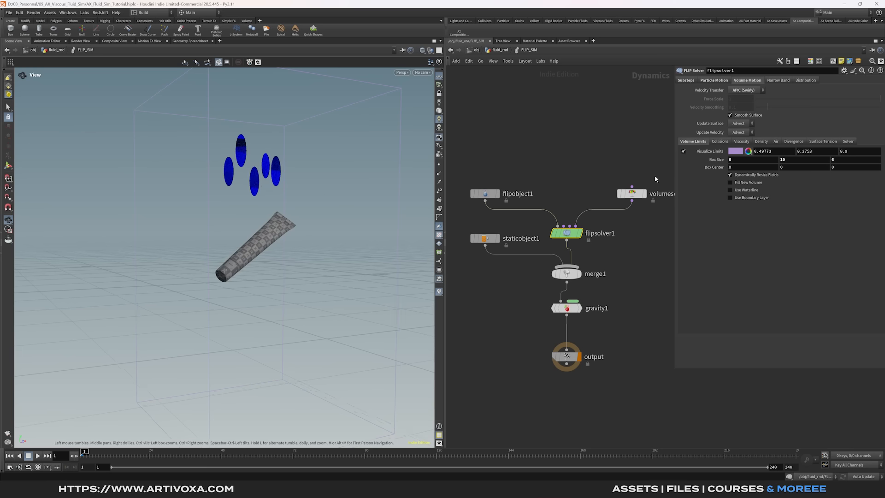
# Turn off Visualize Limits for the FLIP Solver and enable viscosity in its volume motion settings.
pyautogui.click(684, 152)
pyautogui.click(739, 141)
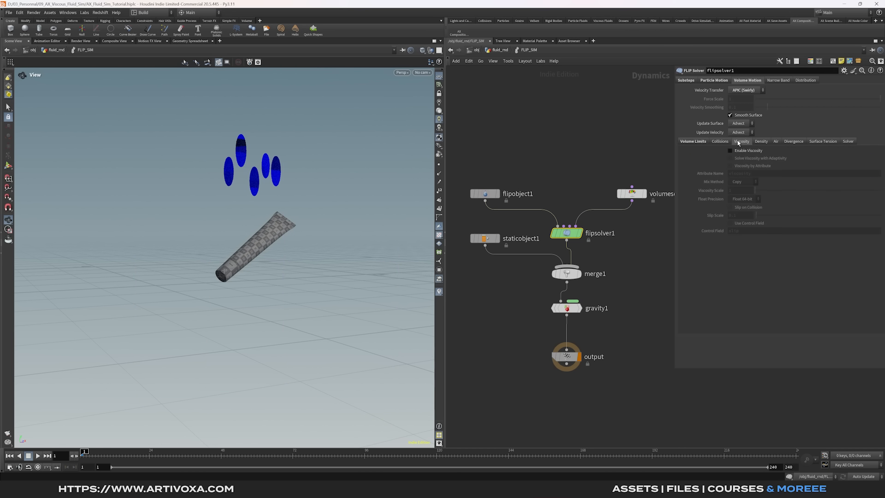
pyautogui.click(730, 151)
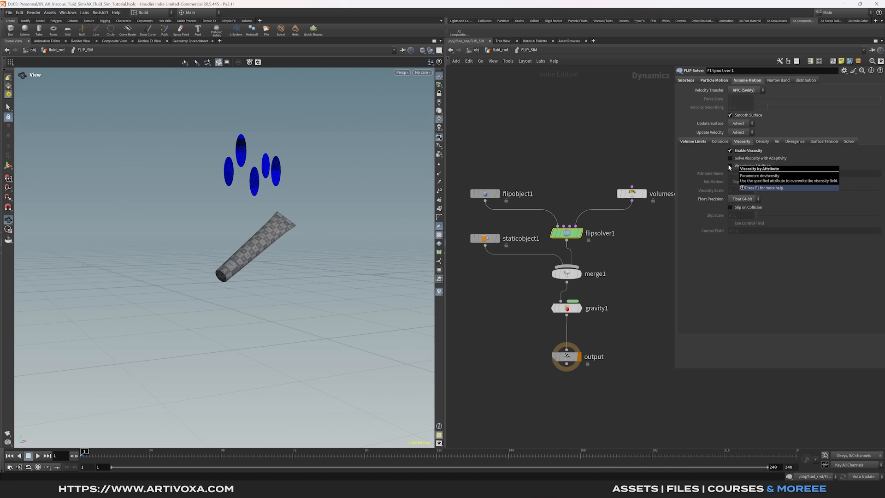
# Set the friction of the tube's static object to 0.2 in its physical properties.
pyautogui.click(485, 237)
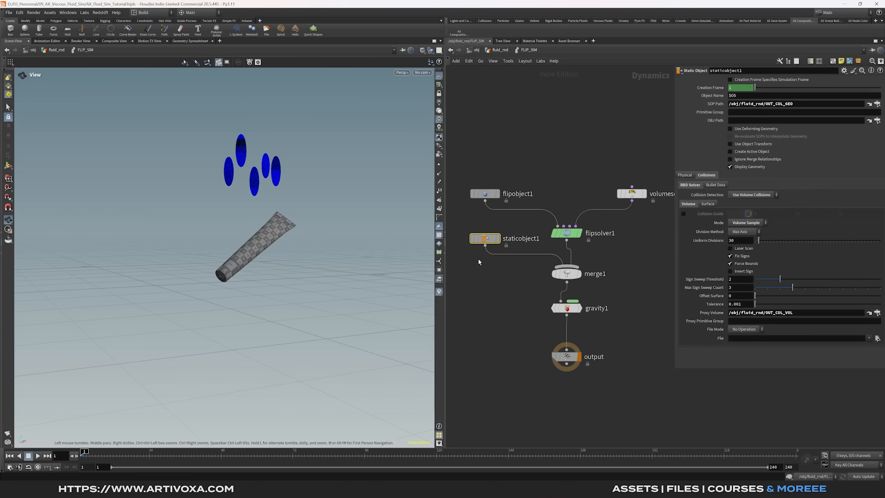
pyautogui.click(685, 175)
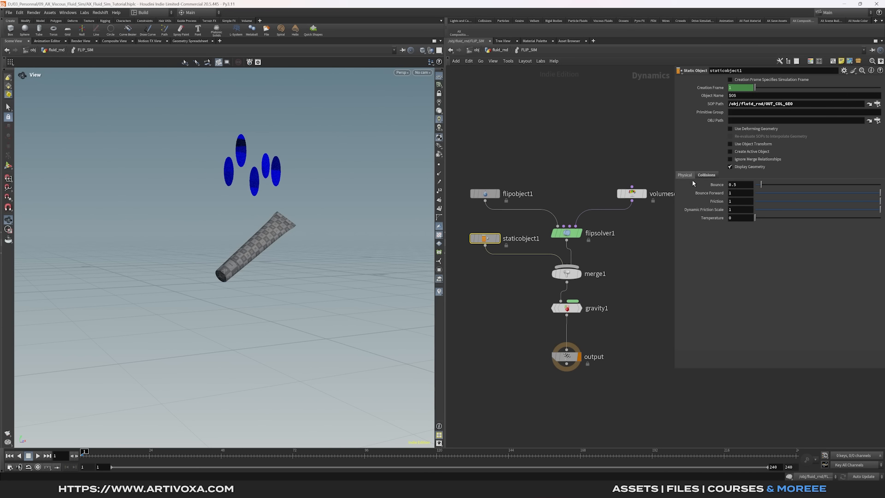
pyautogui.click(741, 201)
pyautogui.write('0.2')
pyautogui.press('Return')
# Add a POP Drag node above the FLIP Solver in the DOP network.
pyautogui.moveTo(565, 170); pyautogui.dragTo(570, 171, button='middle')
pyautogui.press('Tab')
pyautogui.write('drag')
pyautogui.press('Return')
pyautogui.click(571, 173)
pyautogui.moveTo(571, 173); pyautogui.dragTo(571, 166)
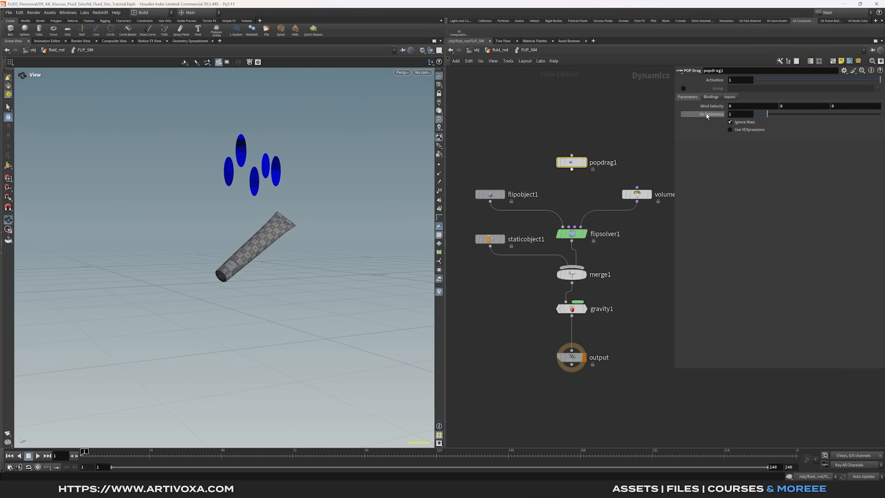
pyautogui.moveTo(723, 117)
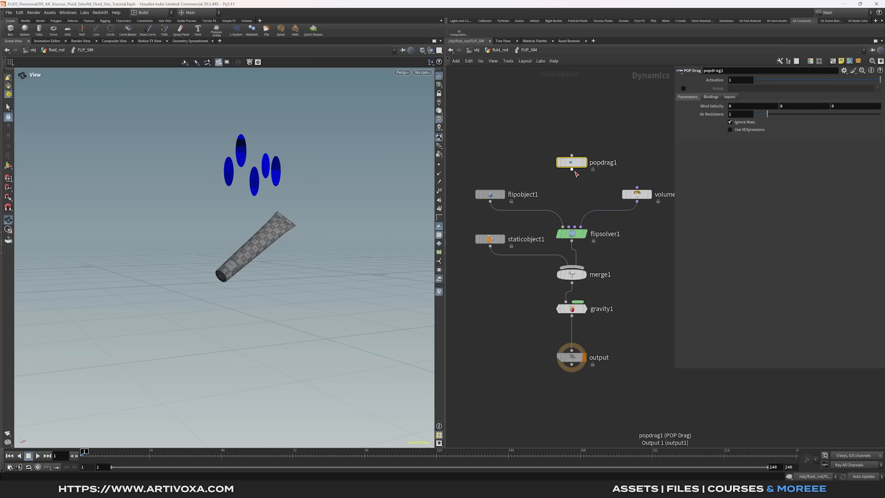
# Insert a POP Wrangle between the POP Drag and the FLIP Solver with the code v@v *= 0.95; to damp velocity.
pyautogui.press('Tab')
pyautogui.write('wrangle')
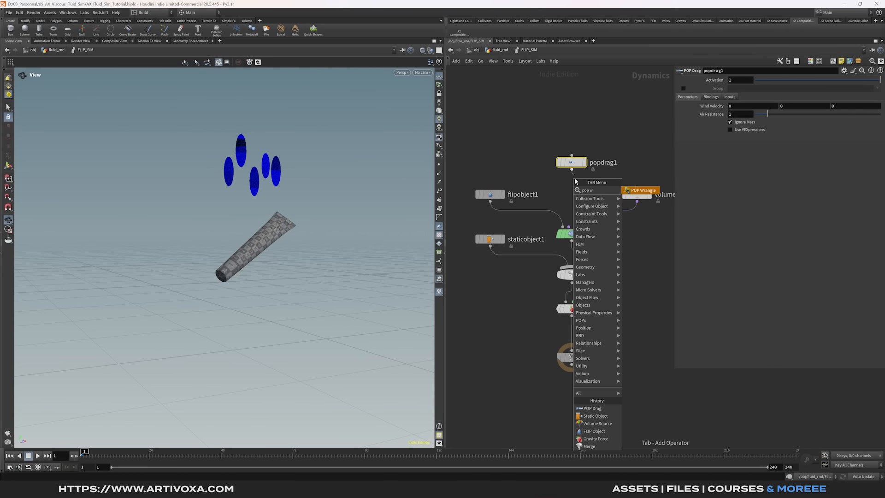
pyautogui.press('Return')
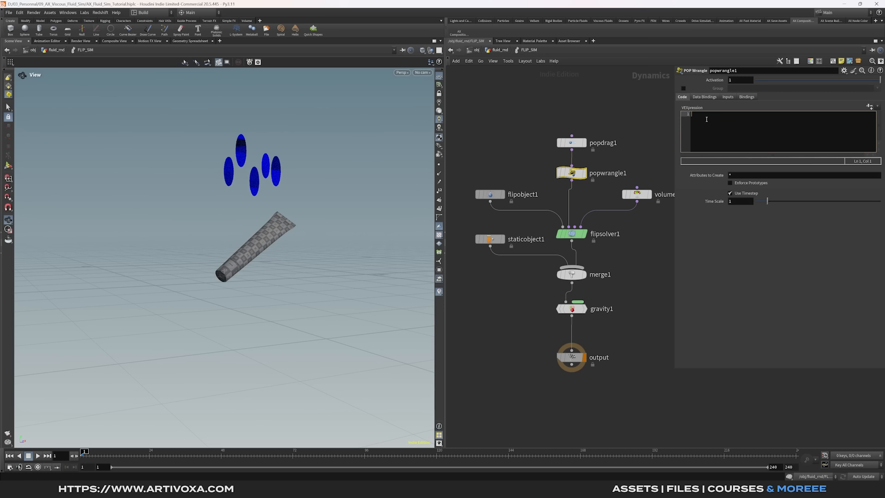
pyautogui.write('v@v *= 0.95;')
pyautogui.click(523, 149)
# Open the FLIP Object's physical properties containing density and viscosity.
pyautogui.moveTo(529, 147); pyautogui.dragTo(469, 213)
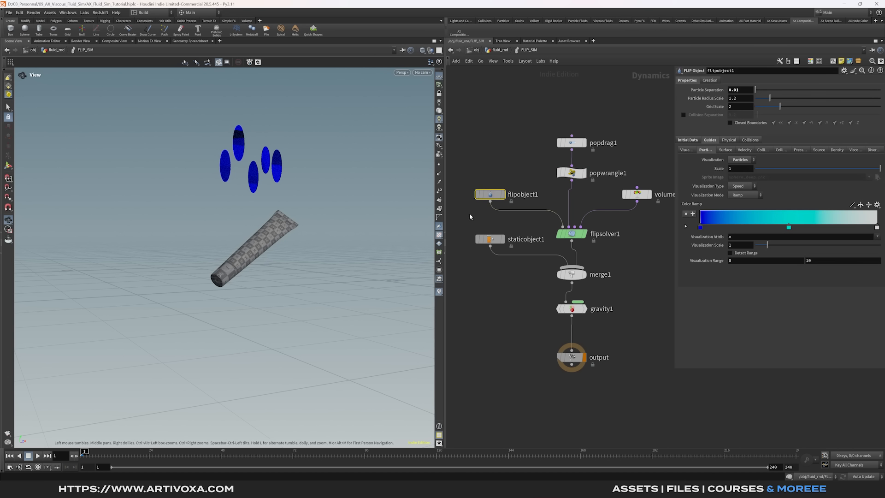
pyautogui.click(728, 140)
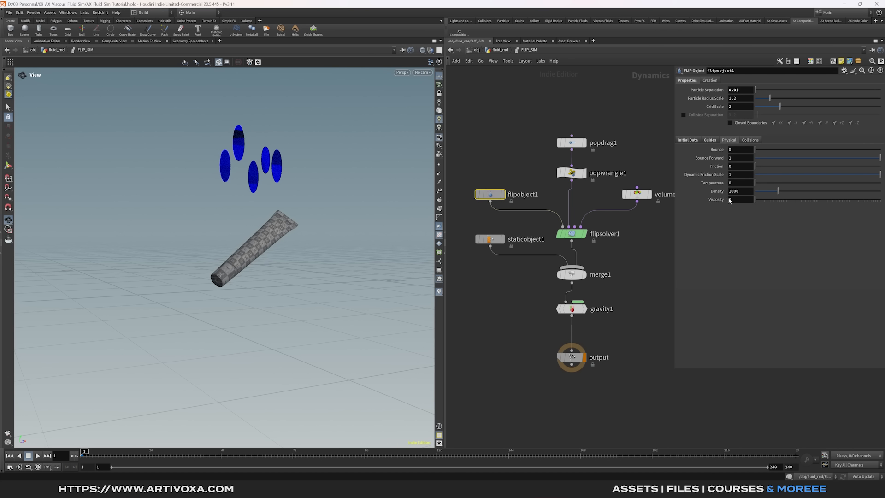
pyautogui.scroll(3, 246, 224)
pyautogui.moveTo(247, 223)
pyautogui.mouseDown()
pyautogui.moveTo(237, 234)
pyautogui.moveTo(252, 222)
pyautogui.mouseUp()
pyautogui.click(750, 191)
# Play the simulation briefly and return to the first frame.
pyautogui.click(37, 456)
pyautogui.click(10, 456)
pyautogui.moveTo(247, 223); pyautogui.dragTo(219, 245, button='middle')
# Restrict the volume source's activation to the first frame with $FF==1, and scrub the resulting simulation to frame 73.
pyautogui.moveTo(620, 219); pyautogui.dragTo(559, 231, button='middle')
pyautogui.click(577, 207)
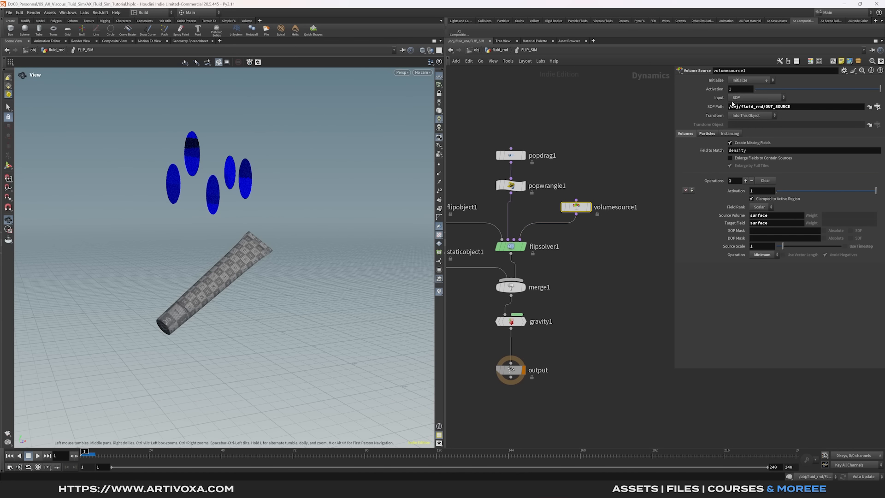
pyautogui.click(740, 90)
pyautogui.write('$FF==1')
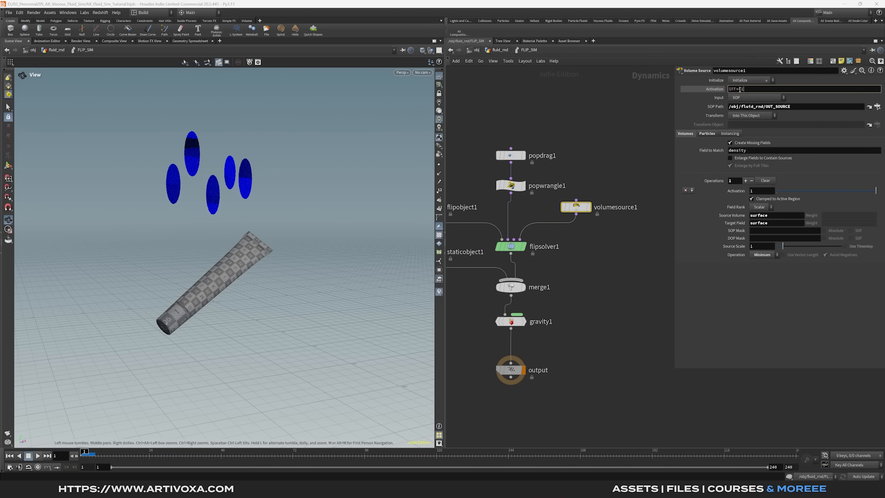
pyautogui.press('Return')
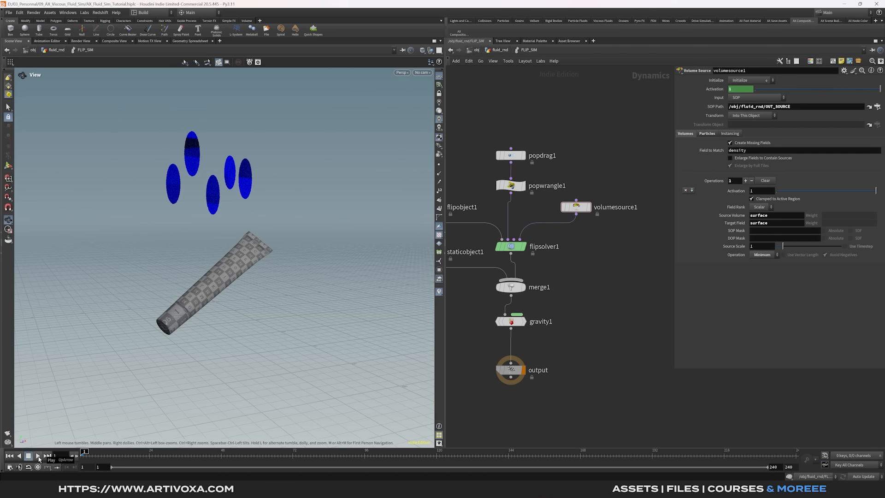
pyautogui.moveTo(258, 453); pyautogui.dragTo(298, 454)
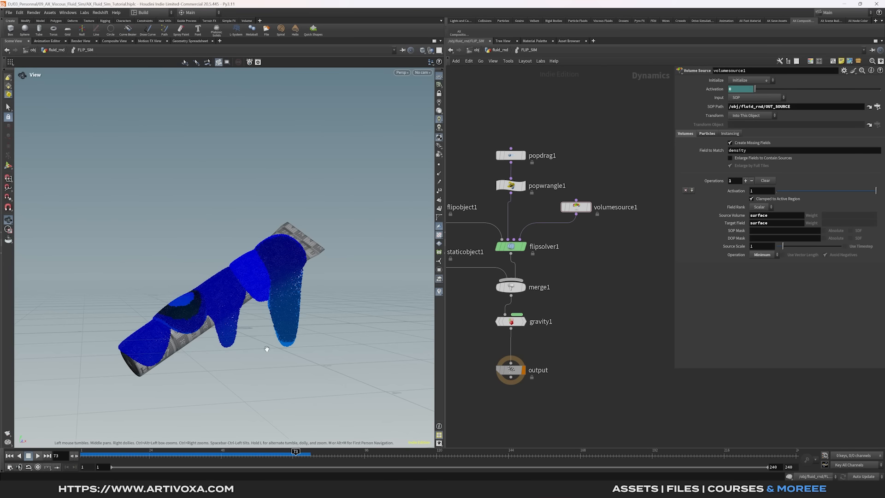
# Return the simulation to the first frame.
pyautogui.scroll(-2, 245, 315)
pyautogui.scroll(-1, 245, 316)
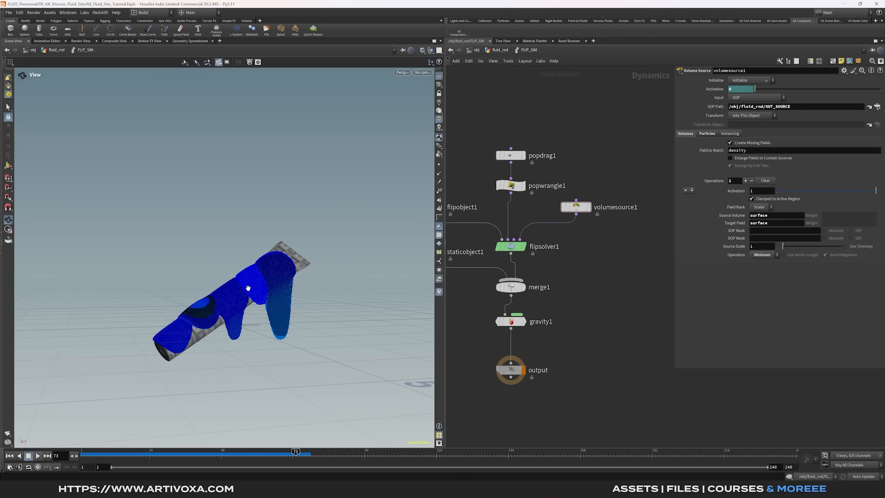
pyautogui.click(10, 456)
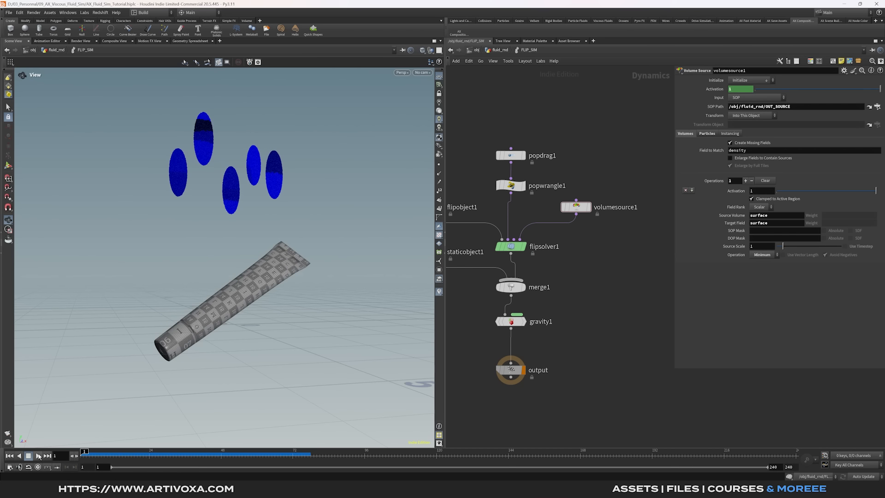
# Leave the DOP network, add a DOP Import Fields node below it, and set its DOP Network to FLIP_SIM.
pyautogui.moveTo(471, 256); pyautogui.dragTo(544, 278, button='middle')
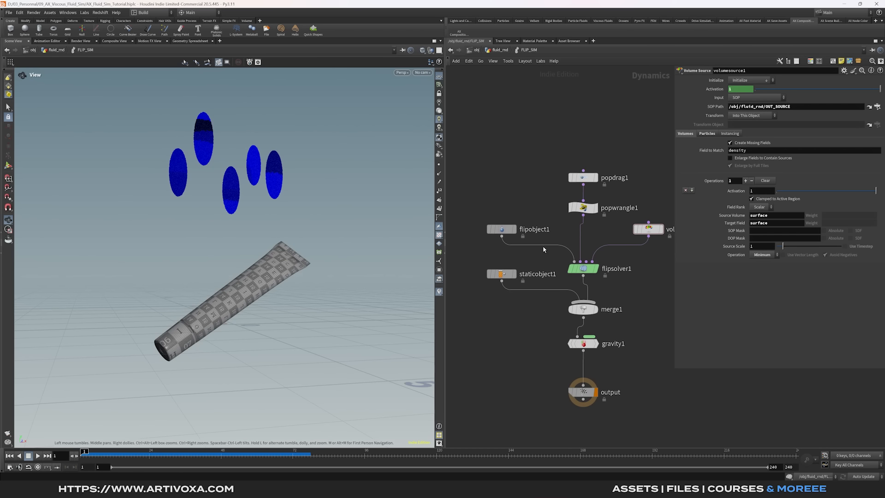
pyautogui.moveTo(530, 197); pyautogui.dragTo(492, 233)
pyautogui.press('u')
pyautogui.press('Tab')
pyautogui.write('dop import field')
pyautogui.press('Return')
pyautogui.click(542, 331)
pyautogui.moveTo(542, 297); pyautogui.dragTo(738, 82)
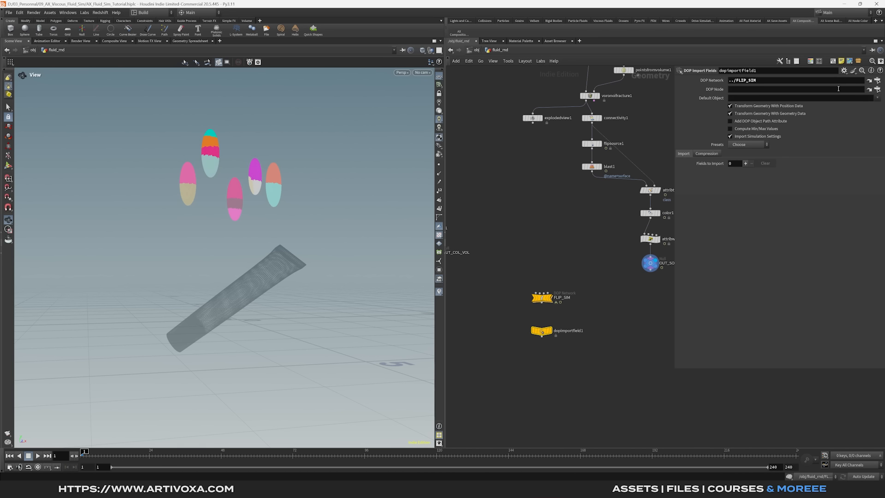
# Set the import's DOP Node to flipobject1, display the import node, and apply the FLIP Fluid preset.
pyautogui.click(878, 90)
pyautogui.click(744, 265)
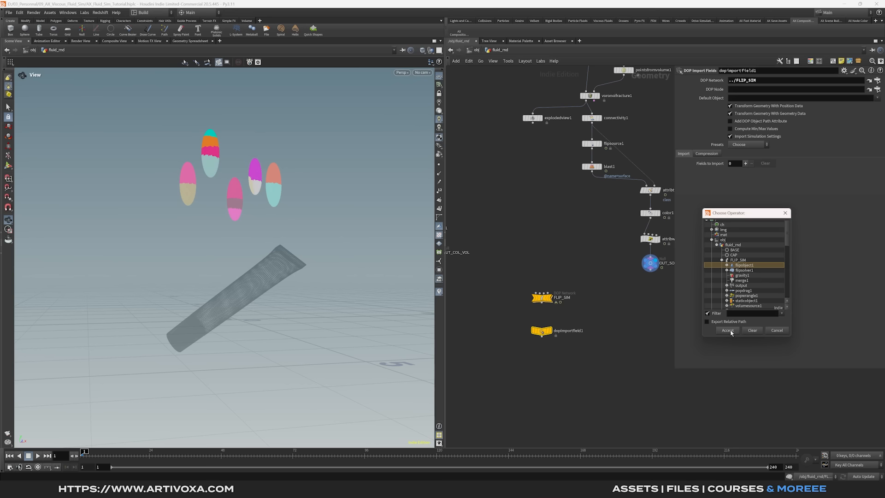
pyautogui.click(728, 330)
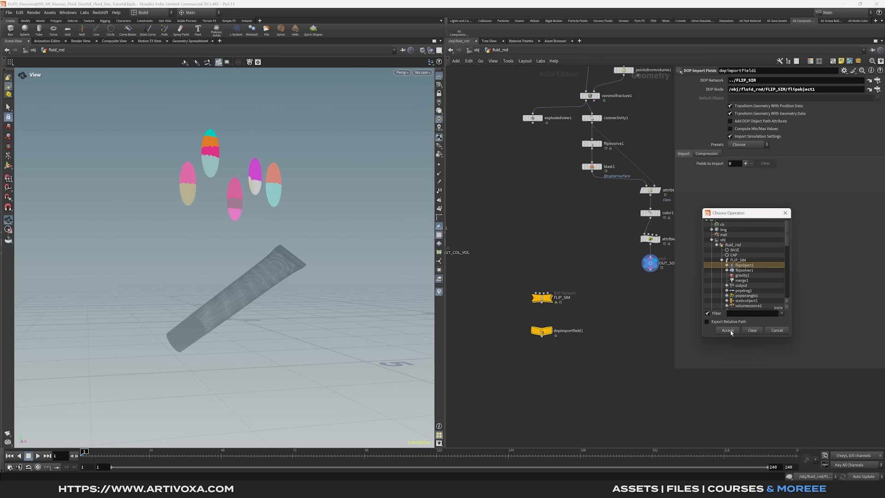
pyautogui.click(555, 333)
pyautogui.click(747, 145)
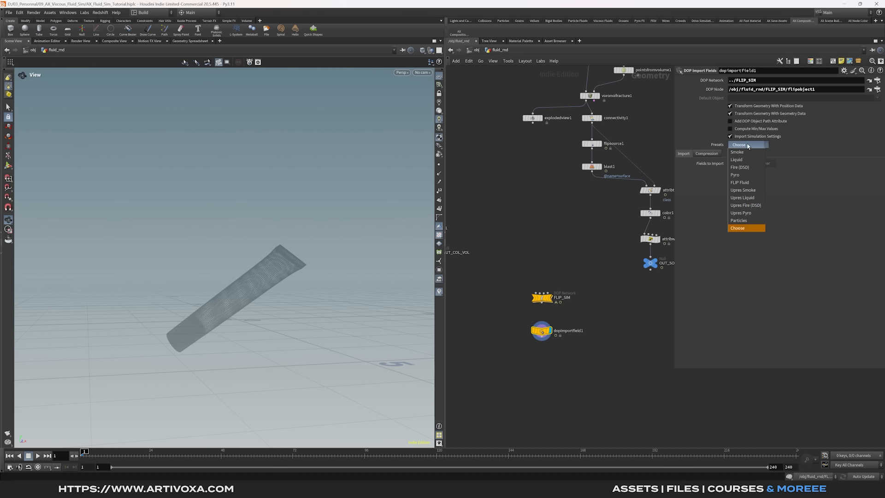
pyautogui.click(740, 183)
pyautogui.moveTo(247, 211)
pyautogui.mouseDown()
pyautogui.moveTo(258, 214)
pyautogui.moveTo(247, 223)
pyautogui.mouseUp()
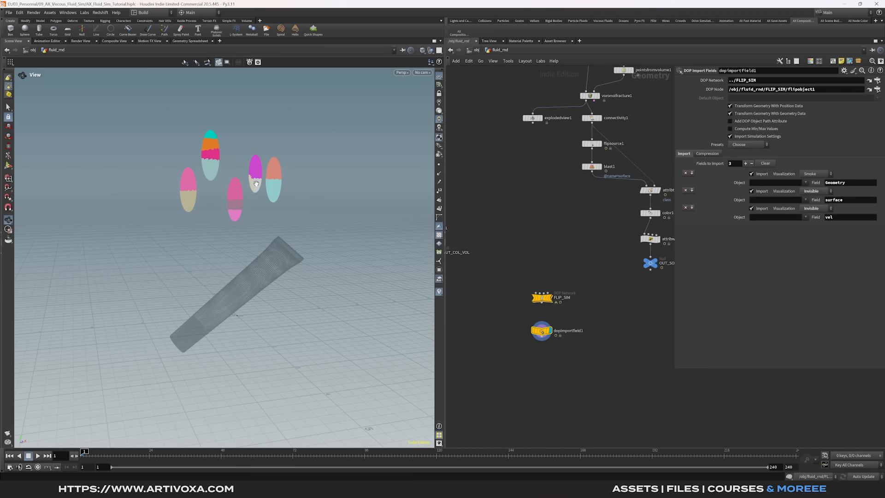
# Add a File Cache node below the DOP import, connect it, and name it flip_sim.
pyautogui.moveTo(565, 350); pyautogui.dragTo(568, 319, button='middle')
pyautogui.press('Tab')
pyautogui.write('file')
pyautogui.press('Down')
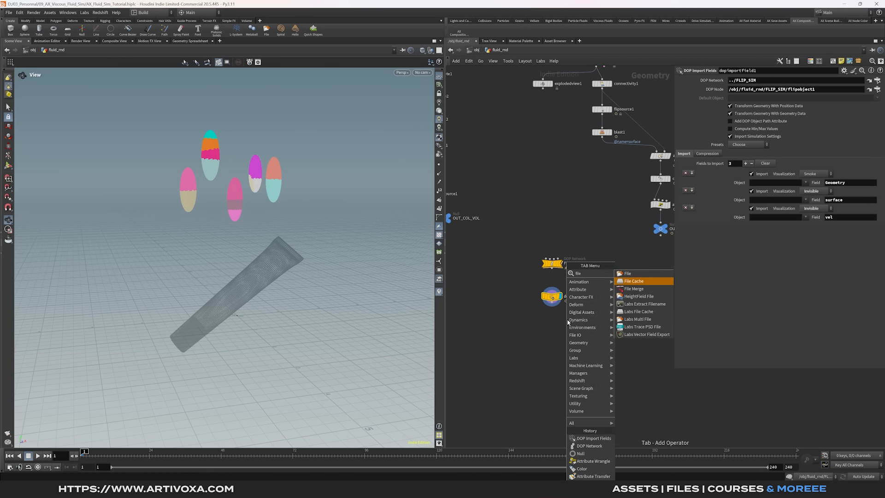
pyautogui.press('Return')
pyautogui.click(551, 328)
pyautogui.moveTo(553, 303); pyautogui.dragTo(553, 327)
pyautogui.click(575, 326)
pyautogui.write('flip_sim')
pyautogui.press('Return')
# Switch the cache's file path to Explicit and set the geometry file to $HIP/cache/$OS/$HIPNAME.$OS.$F.bgeo.sc.
pyautogui.click(743, 89)
pyautogui.click(752, 97)
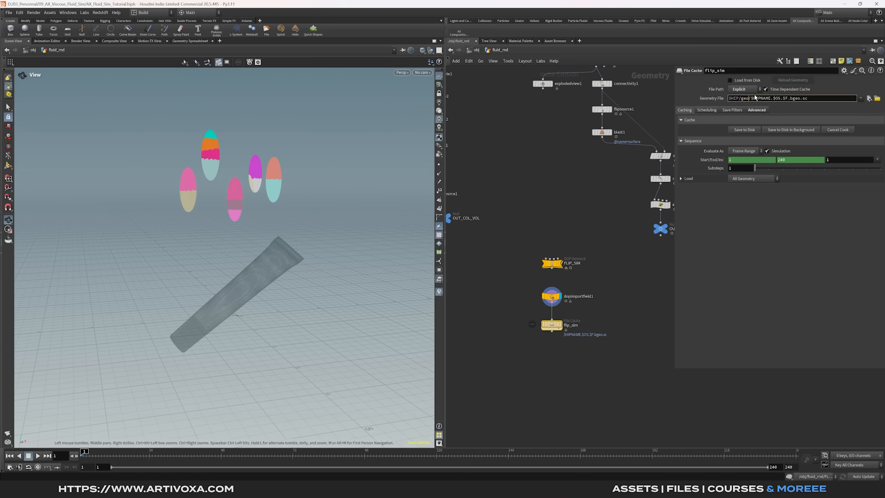
pyautogui.press('BackSpace')
pyautogui.press('BackSpace')
pyautogui.press('BackSpace')
pyautogui.write('cache')
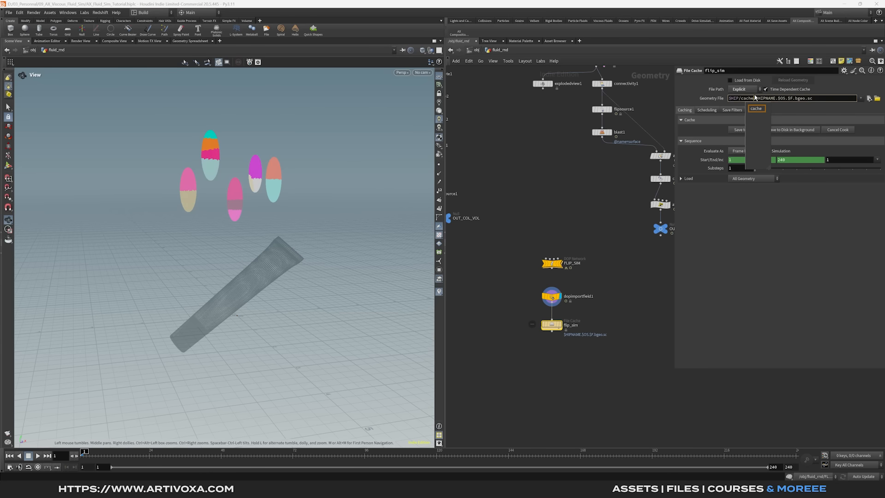
pyautogui.write('/$OS')
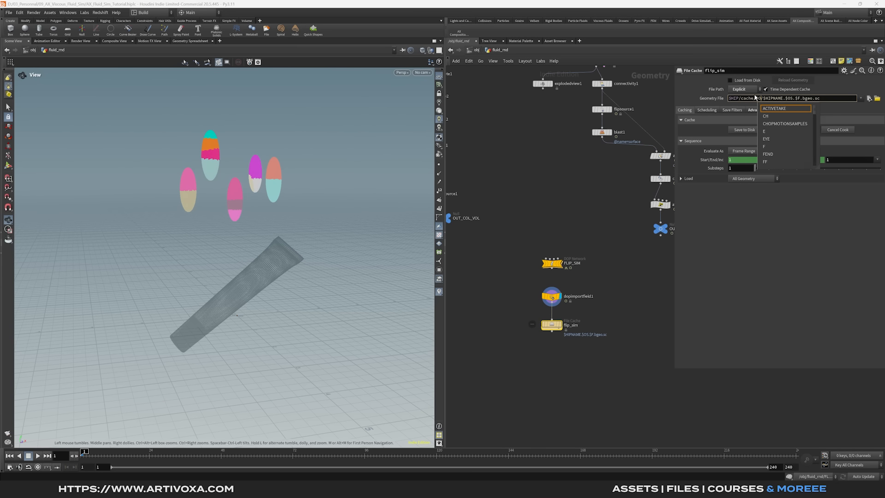
pyautogui.click(573, 328)
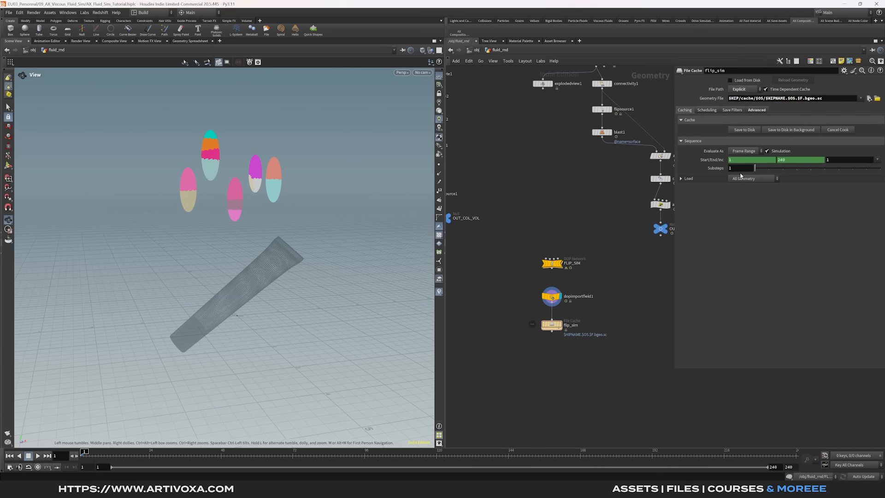
# Delete the channel on the cache's end frame and set the end frame to 120.
pyautogui.rightClick(790, 160)
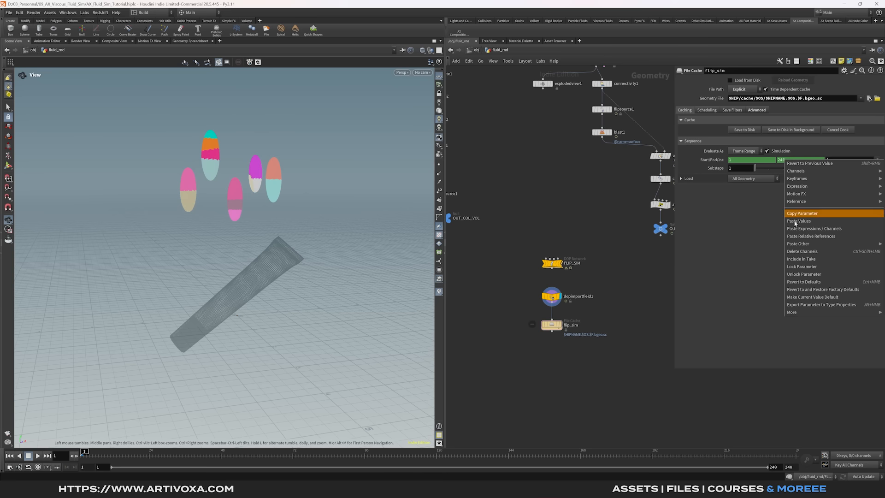
pyautogui.click(808, 254)
pyautogui.doubleClick(794, 160)
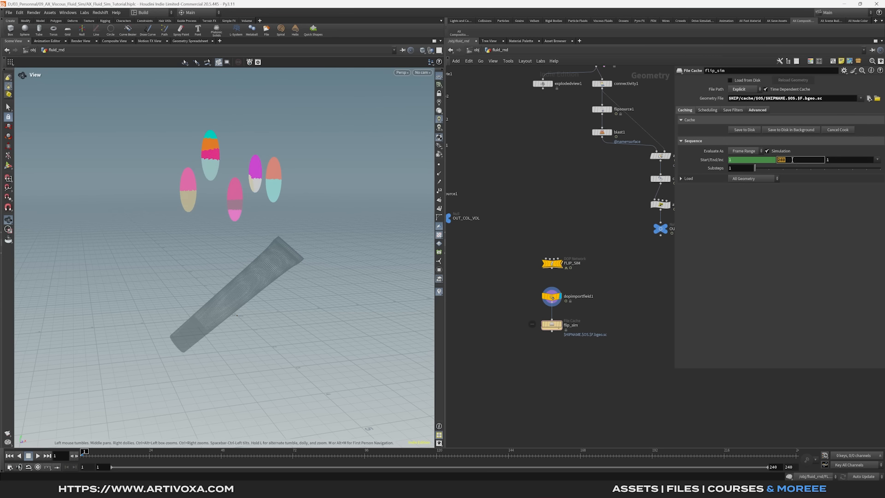
pyautogui.write('120')
pyautogui.press('Return')
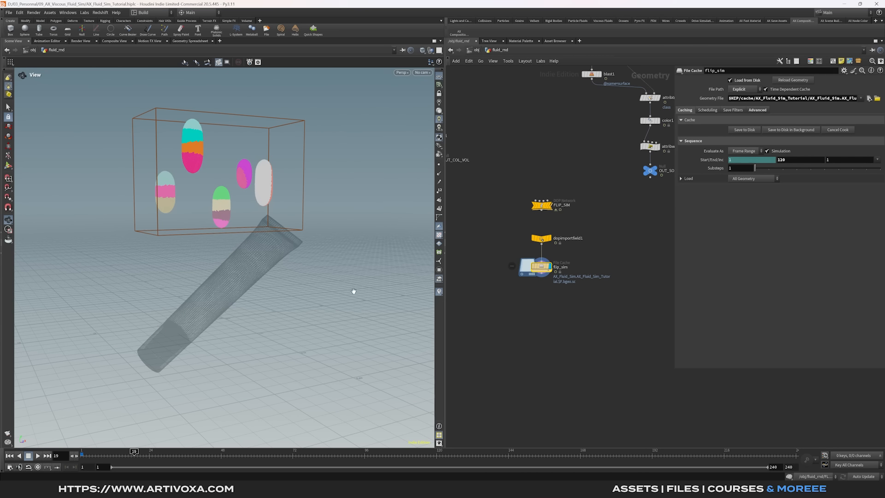
# Return to the first frame and append a Time Shift node to the flip_sim cache with Frame set to $F+60.
pyautogui.moveTo(139, 453); pyautogui.dragTo(71, 456)
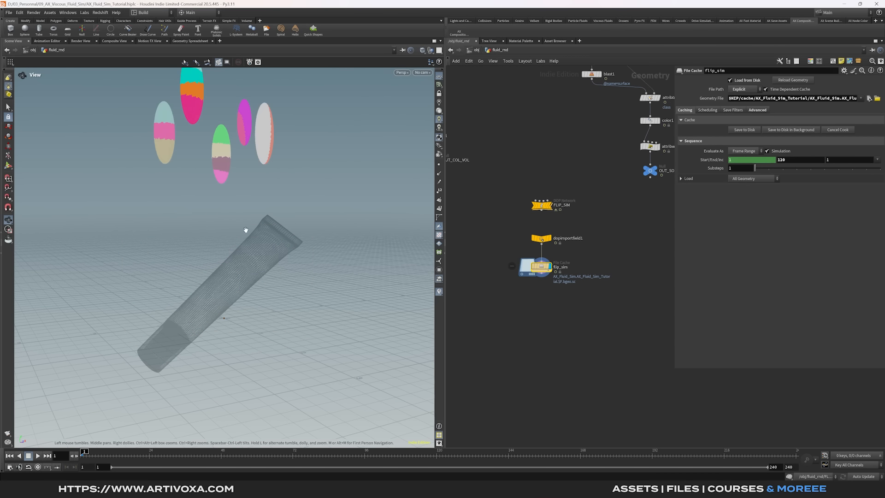
pyautogui.scroll(3, 540, 292)
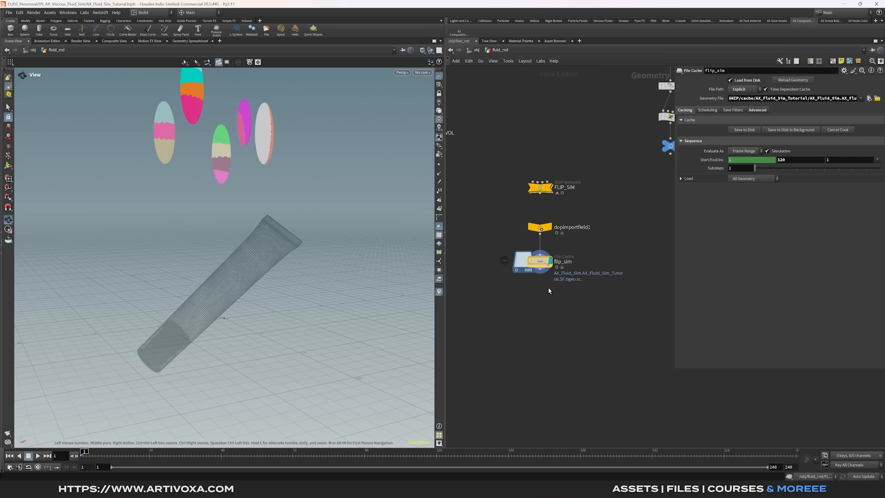
pyautogui.press('Tab')
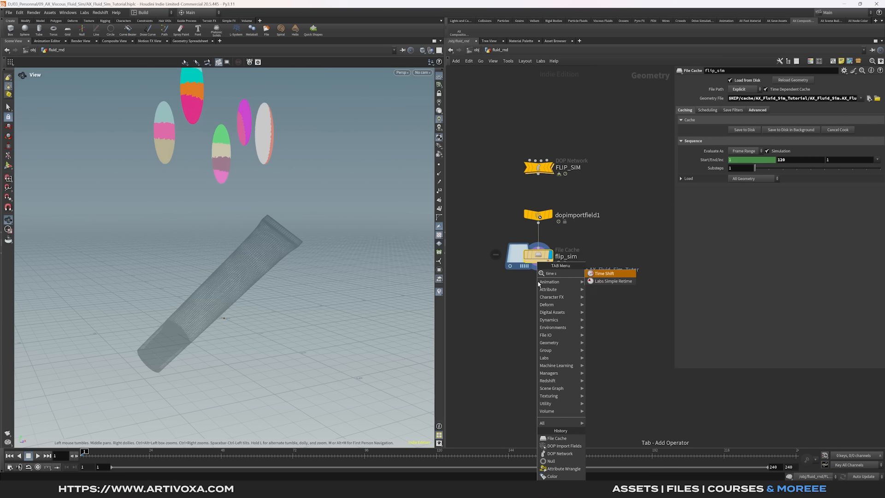
pyautogui.press('Escape')
pyautogui.click(540, 289)
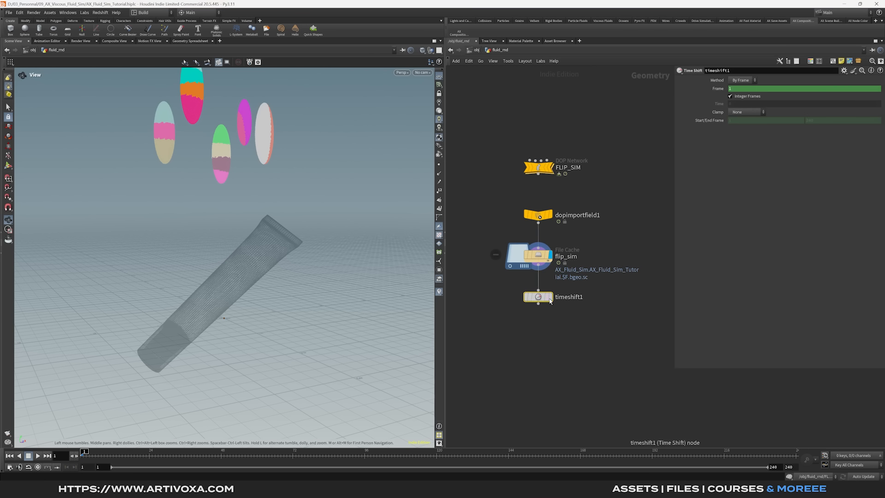
pyautogui.click(761, 90)
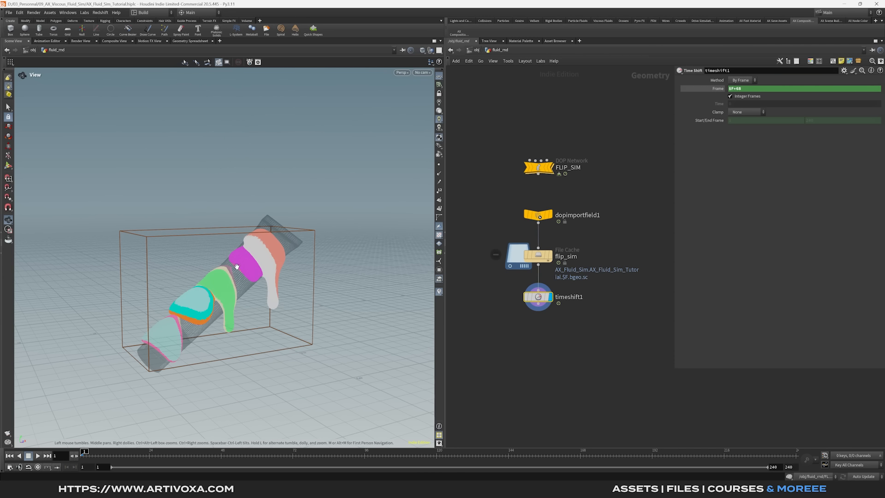
# Append a Retime node below the Time Shift and display its output.
pyautogui.moveTo(212, 318); pyautogui.dragTo(202, 299, button='middle')
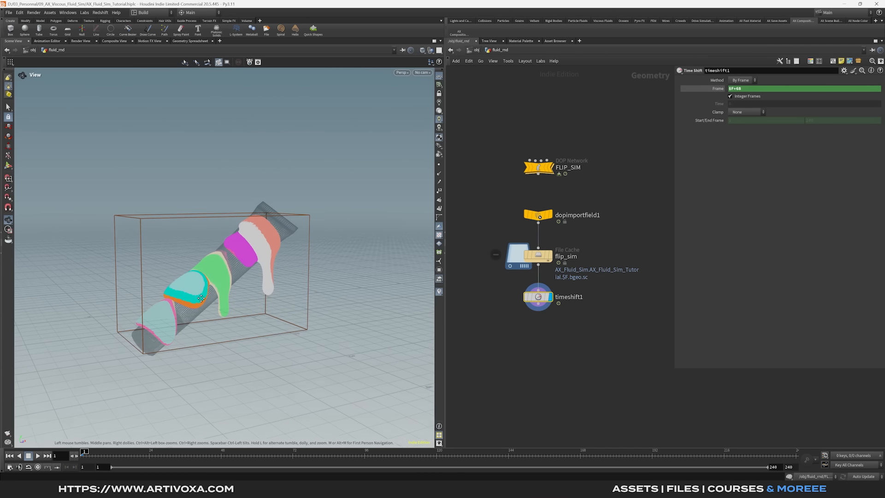
pyautogui.press('Tab')
pyautogui.write('retim')
pyautogui.press('Return')
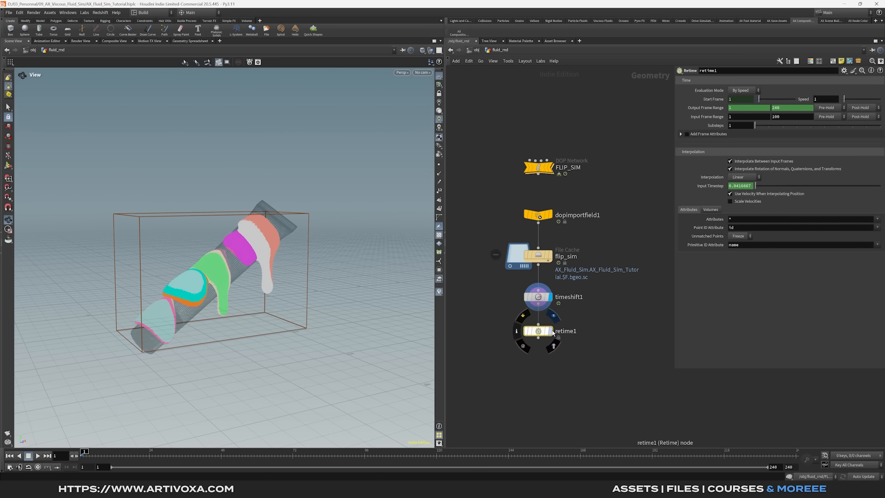
pyautogui.click(551, 331)
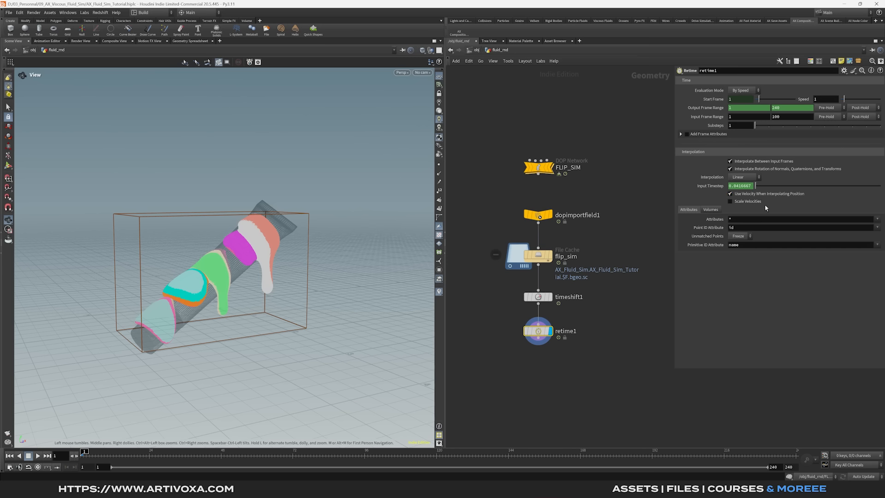
# Set the Retime node to delete unmatched points, use Cubic interpolation, and run at speed 0.25.
pyautogui.click(740, 240)
pyautogui.click(739, 244)
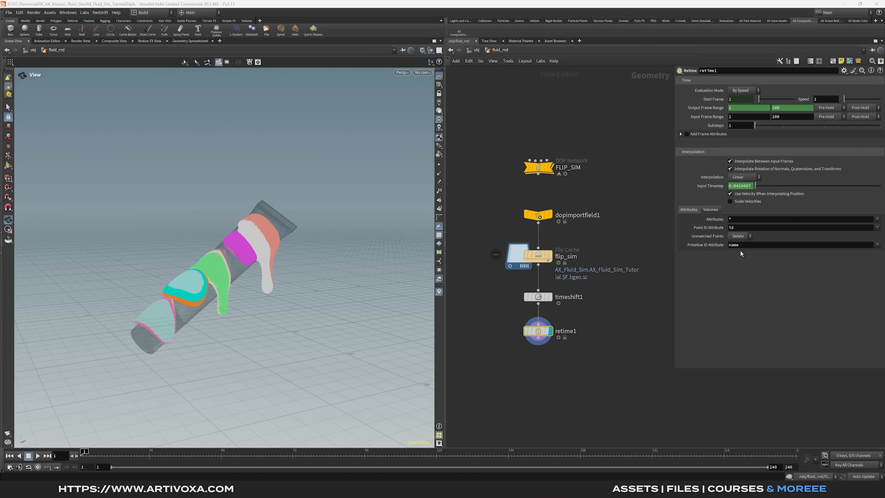
pyautogui.click(743, 177)
pyautogui.click(740, 192)
pyautogui.doubleClick(823, 99)
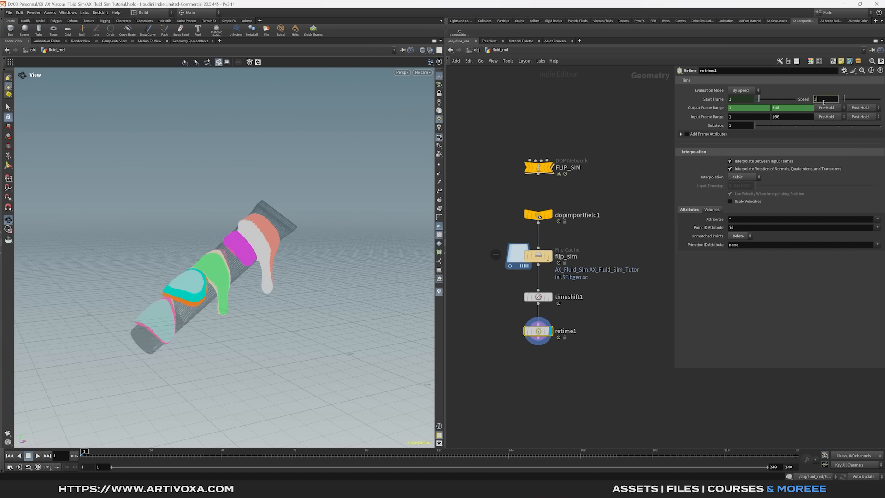
pyautogui.write('0.25')
pyautogui.press('Return')
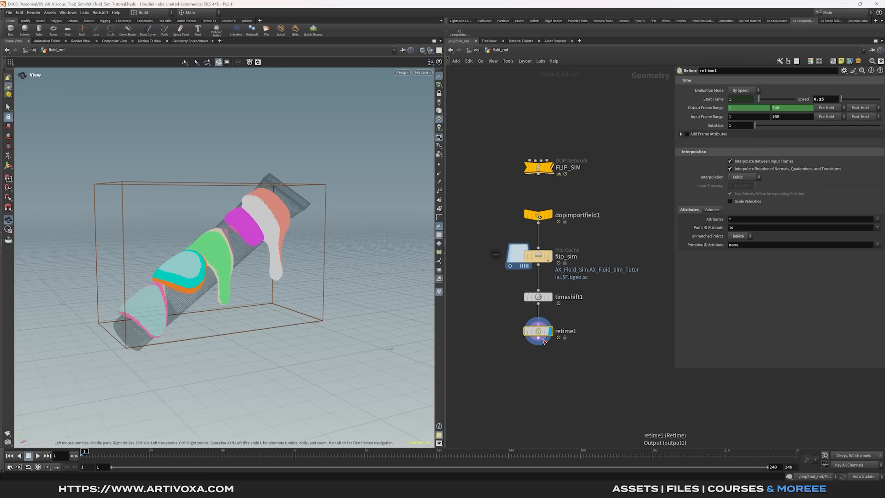
# Add a VDB from Particles node below the Retime node and display it.
pyautogui.press('Tab')
pyautogui.write('vdbfrom')
pyautogui.press('Return')
pyautogui.click(544, 359)
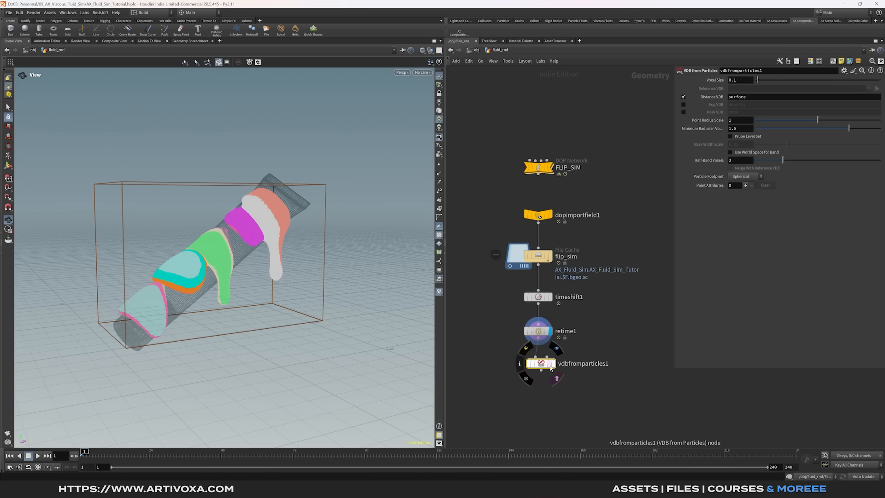
pyautogui.click(551, 364)
pyautogui.moveTo(549, 363); pyautogui.dragTo(546, 367)
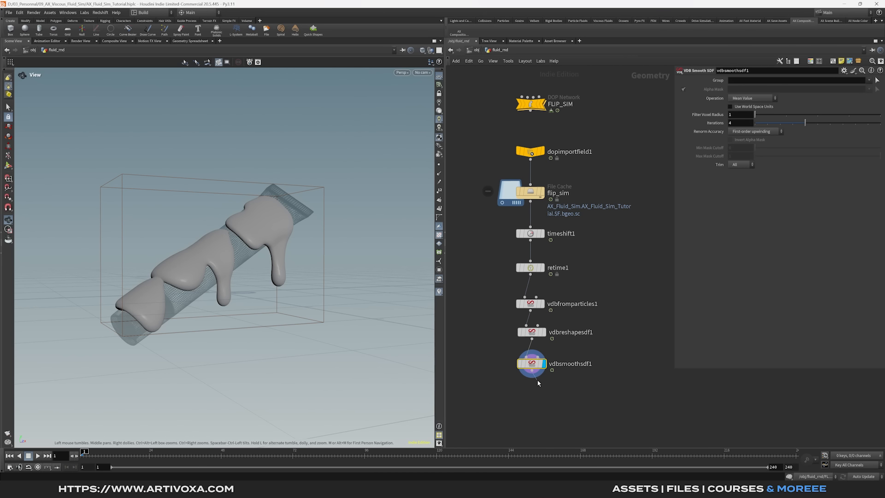
# Append a second VDB Smooth SDF node to the chain and set its operation to Gaussian.
pyautogui.press('Tab')
pyautogui.write('ve')
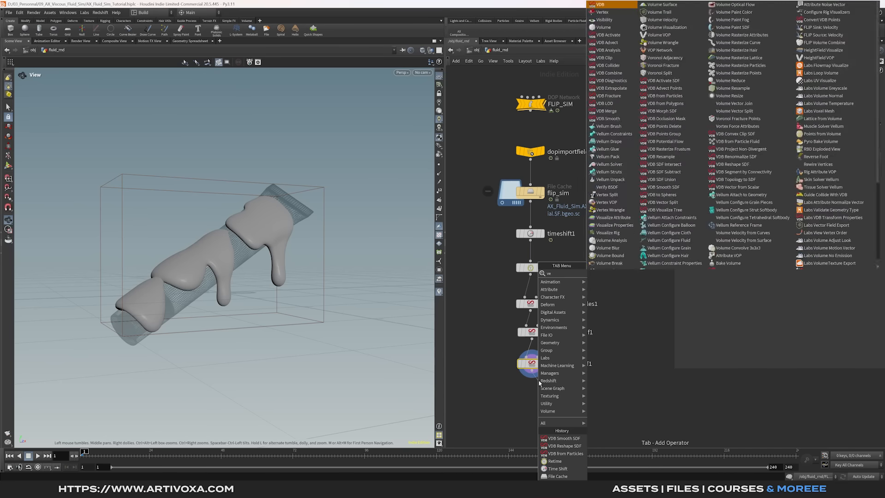
pyautogui.click(564, 438)
pyautogui.click(531, 396)
pyautogui.click(745, 99)
pyautogui.click(745, 107)
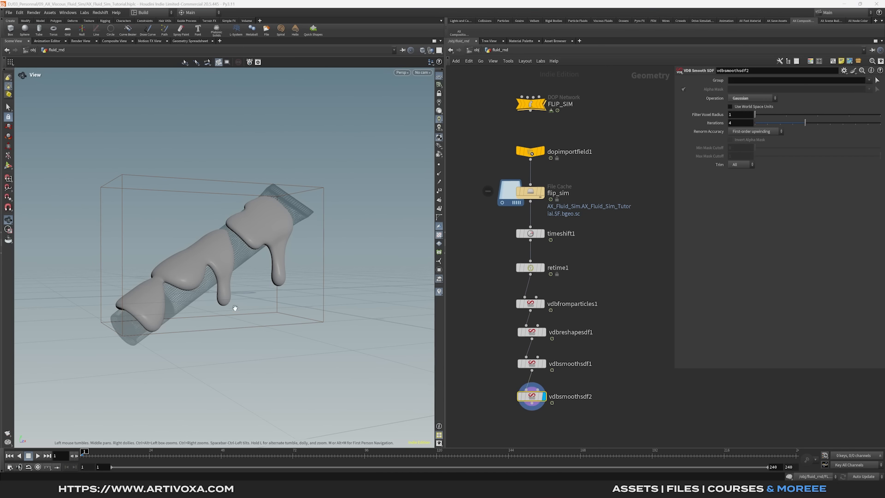
pyautogui.moveTo(233, 307); pyautogui.dragTo(273, 269)
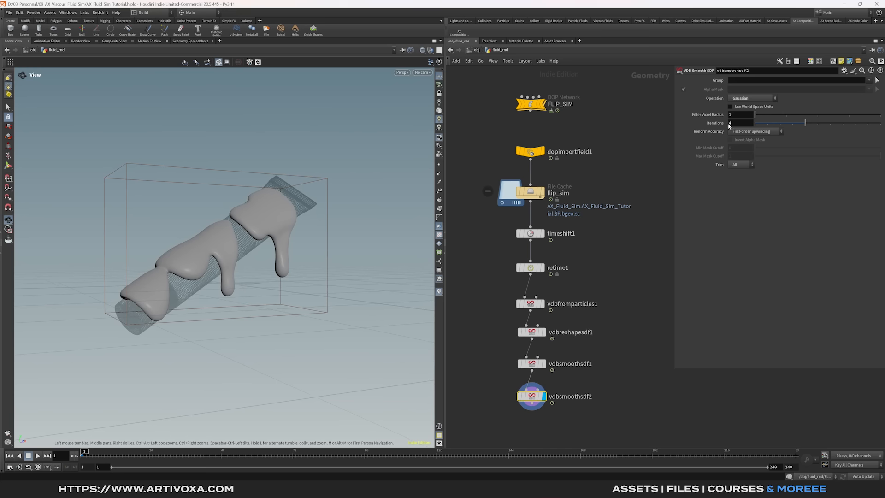
# Add a Convert VDB node below the second VDB Smooth SDF.
pyautogui.moveTo(625, 403); pyautogui.dragTo(628, 350, button='middle')
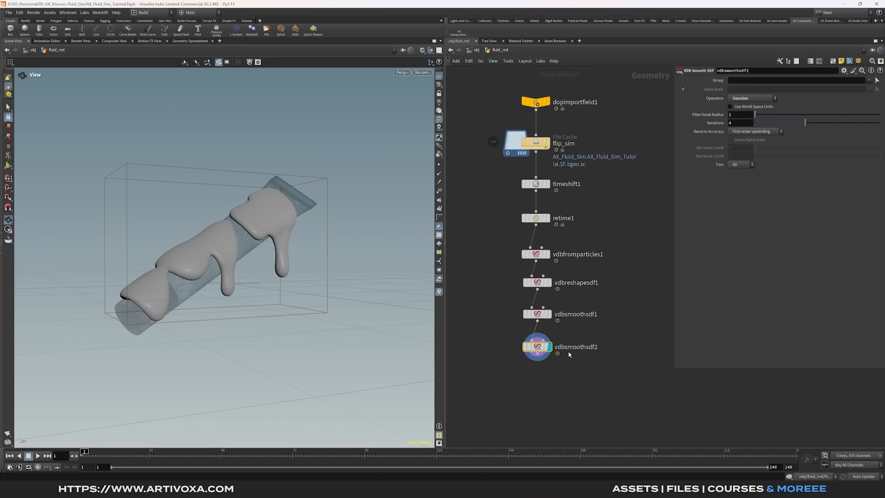
pyautogui.press('Tab')
pyautogui.write('convert')
pyautogui.press('Down')
pyautogui.press('Down')
pyautogui.press('Down')
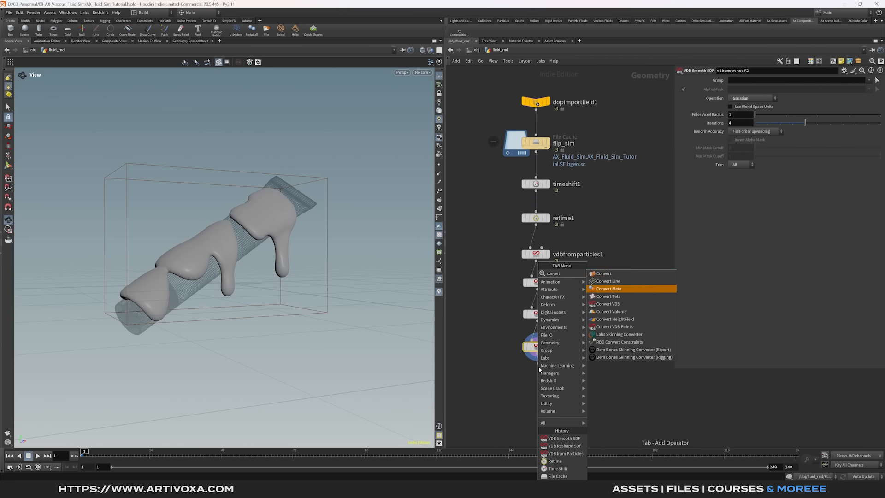
pyautogui.press('Return')
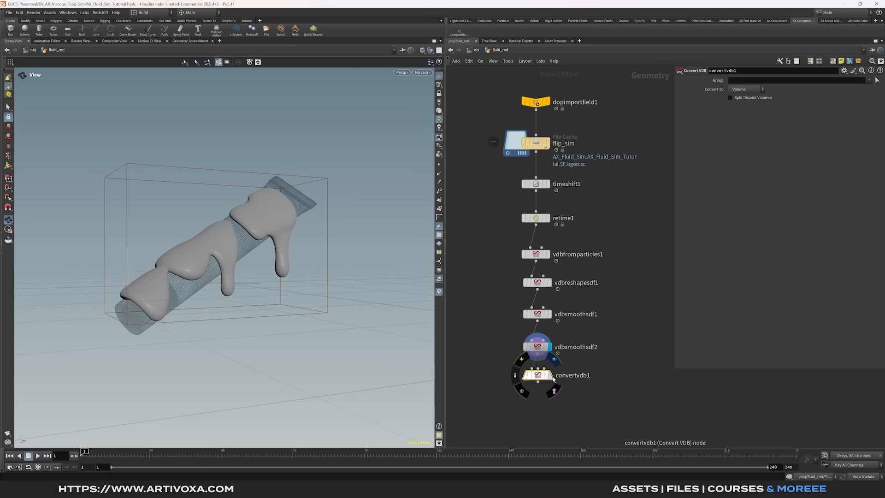
# Display the Convert VDB node and set it to convert the fluid volume to polygons.
pyautogui.click(550, 376)
pyautogui.moveTo(542, 376); pyautogui.dragTo(541, 382)
pyautogui.click(745, 89)
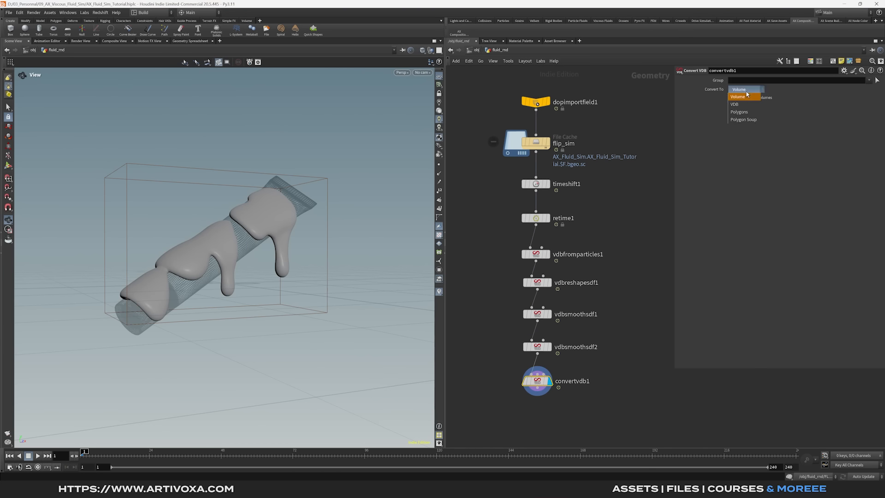
pyautogui.click(740, 110)
pyautogui.moveTo(213, 245); pyautogui.dragTo(233, 200)
pyautogui.scroll(5, 229, 253)
pyautogui.scroll(-4, 229, 253)
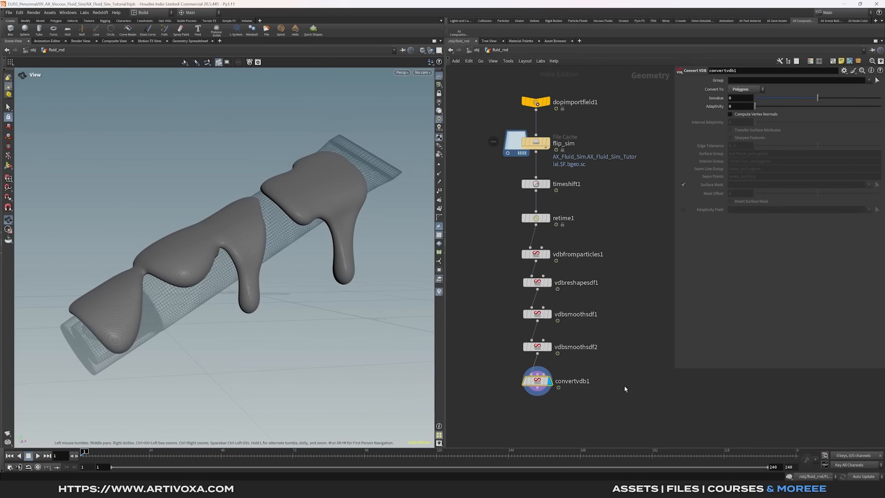
# Append a Normal node and two Smooth nodes below the Convert VDB, the first smoothing P and the second smoothing N.
pyautogui.moveTo(533, 409); pyautogui.dragTo(536, 339, button='middle')
pyautogui.moveTo(542, 318); pyautogui.dragTo(537, 364)
pyautogui.press('Tab')
pyautogui.write('normal')
pyautogui.press('Return')
pyautogui.write('smooth')
pyautogui.press('Return')
# Add a Null node below the second Smooth node, display it, and rename it RNDR_FLUID.
pyautogui.write('null')
pyautogui.press('Return')
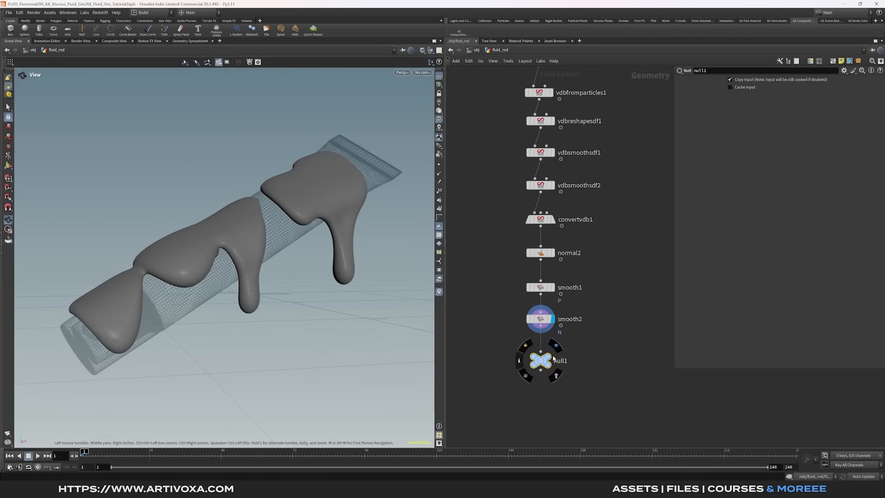
pyautogui.click(548, 358)
pyautogui.click(564, 361)
pyautogui.write('RNDR_FLUID')
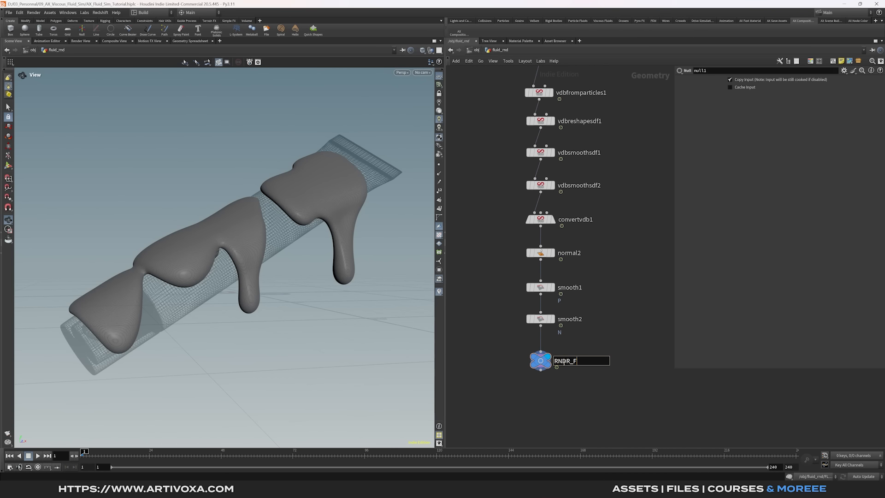
pyautogui.press('Return')
# Add a File Cache node fed by the second Smooth node and rename it fluid_mesh.
pyautogui.moveTo(583, 345); pyautogui.dragTo(580, 313, button='middle')
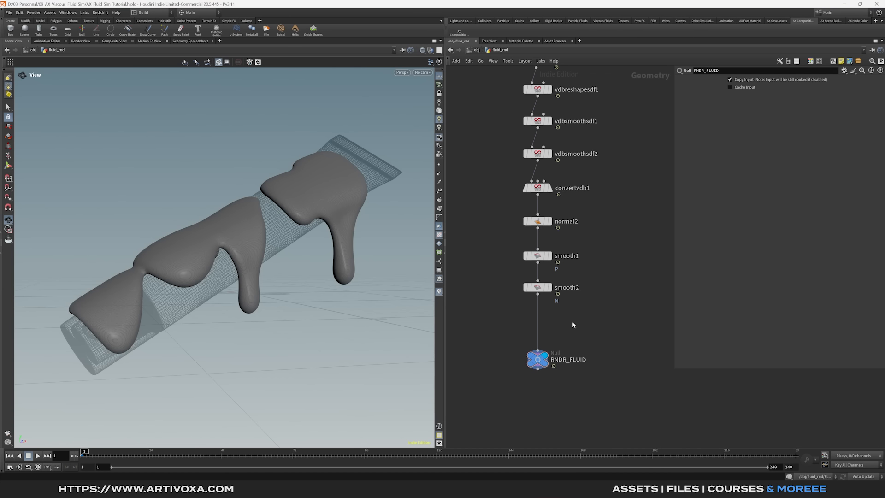
pyautogui.press('Tab')
pyautogui.write('file')
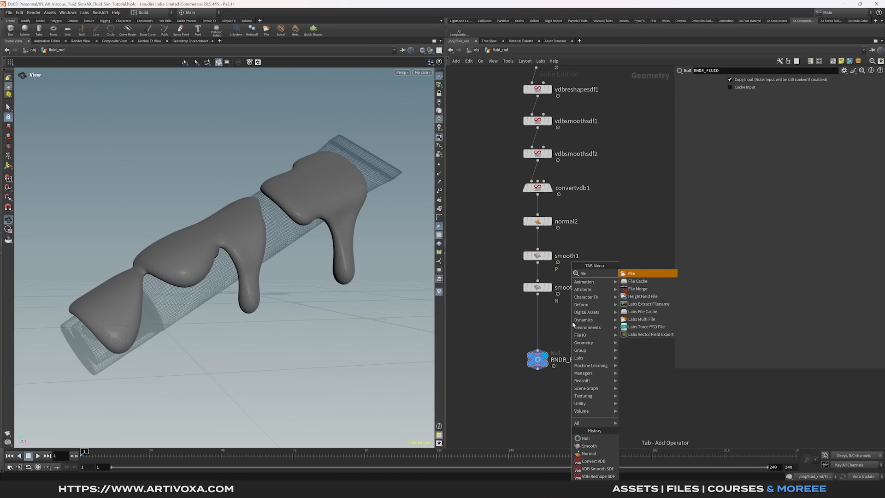
pyautogui.press('Down')
pyautogui.press('Return')
pyautogui.click(573, 325)
pyautogui.moveTo(573, 324); pyautogui.dragTo(585, 324)
pyautogui.doubleClick(615, 325)
pyautogui.write('fluid_mesh')
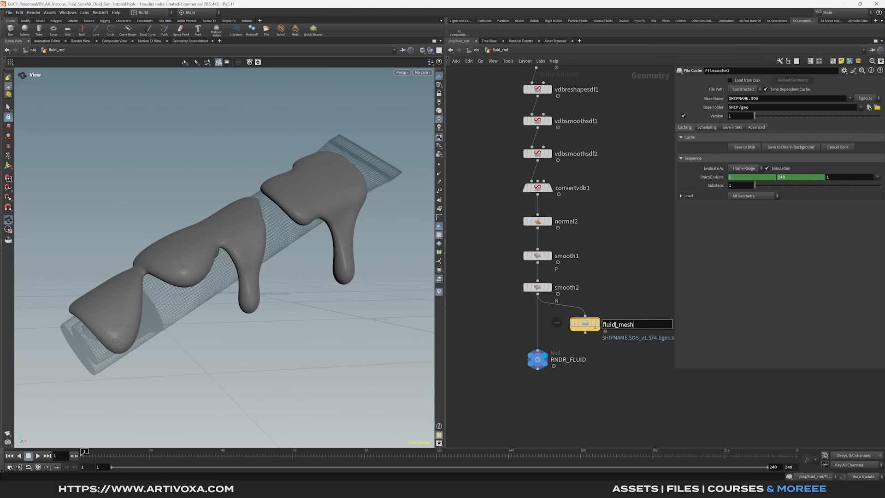
pyautogui.press('Return')
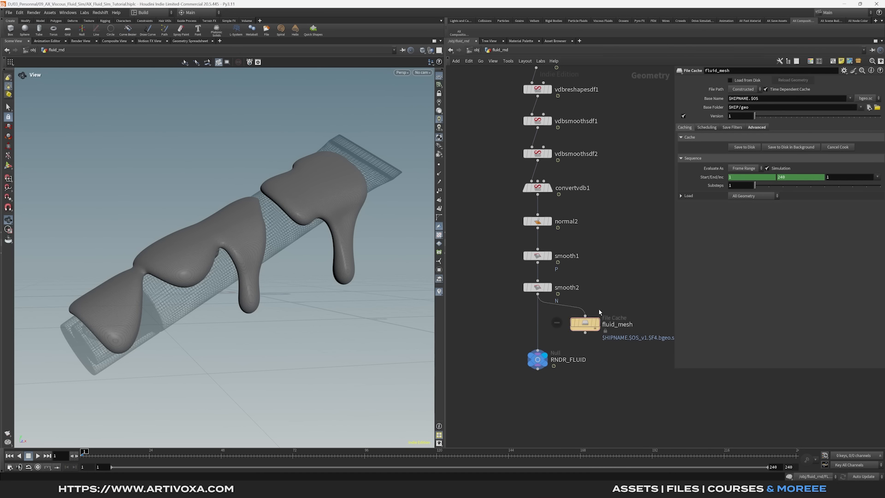